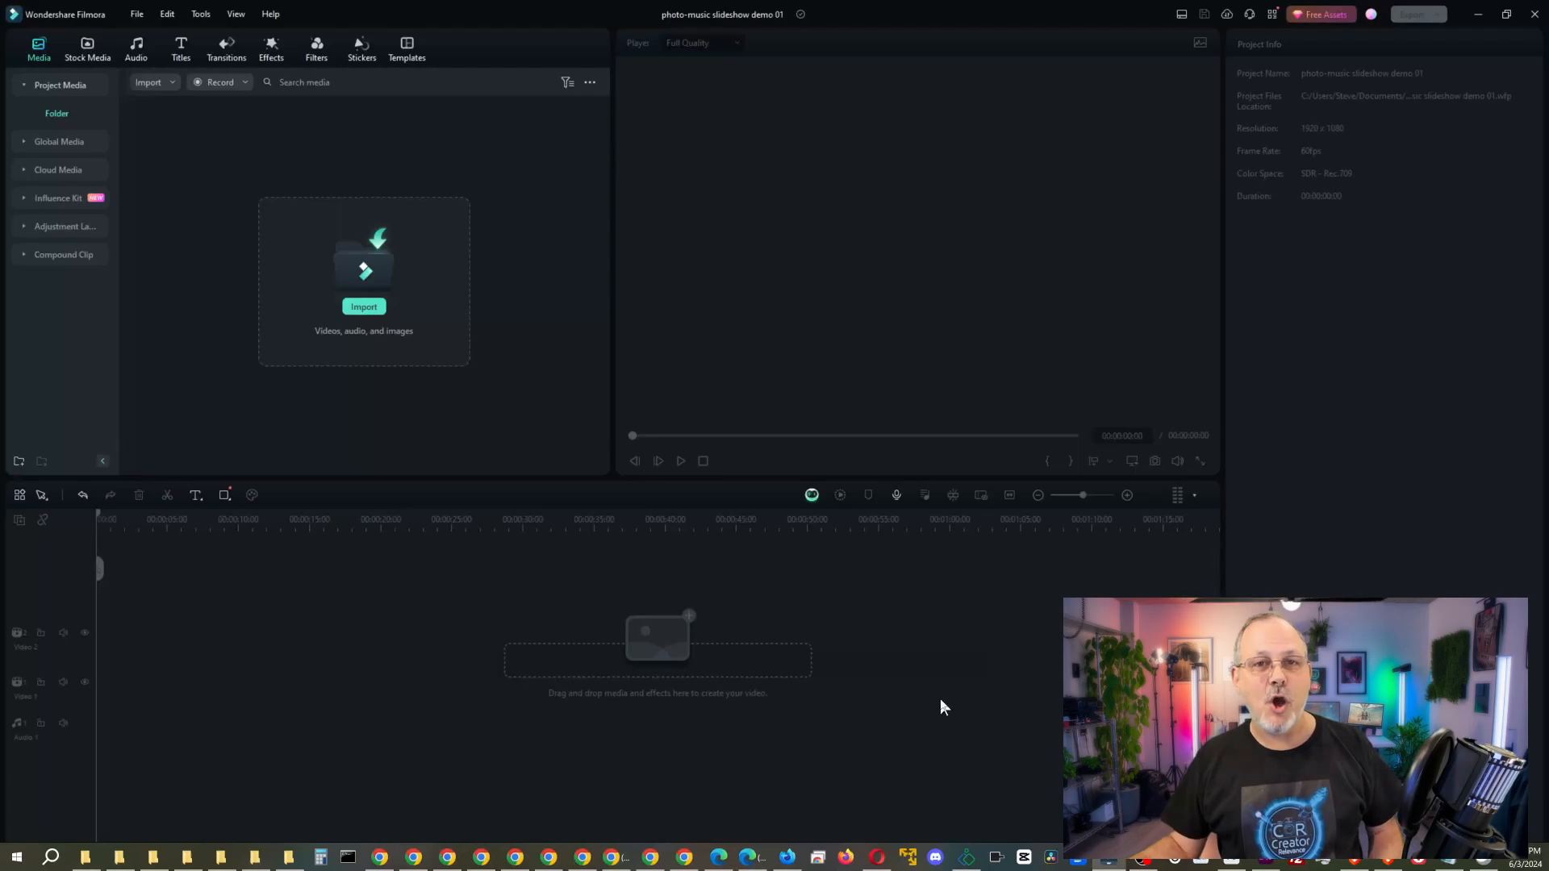
Import all nine images and three MP3 tracks from the slideshow folder into the project media
click(85, 858)
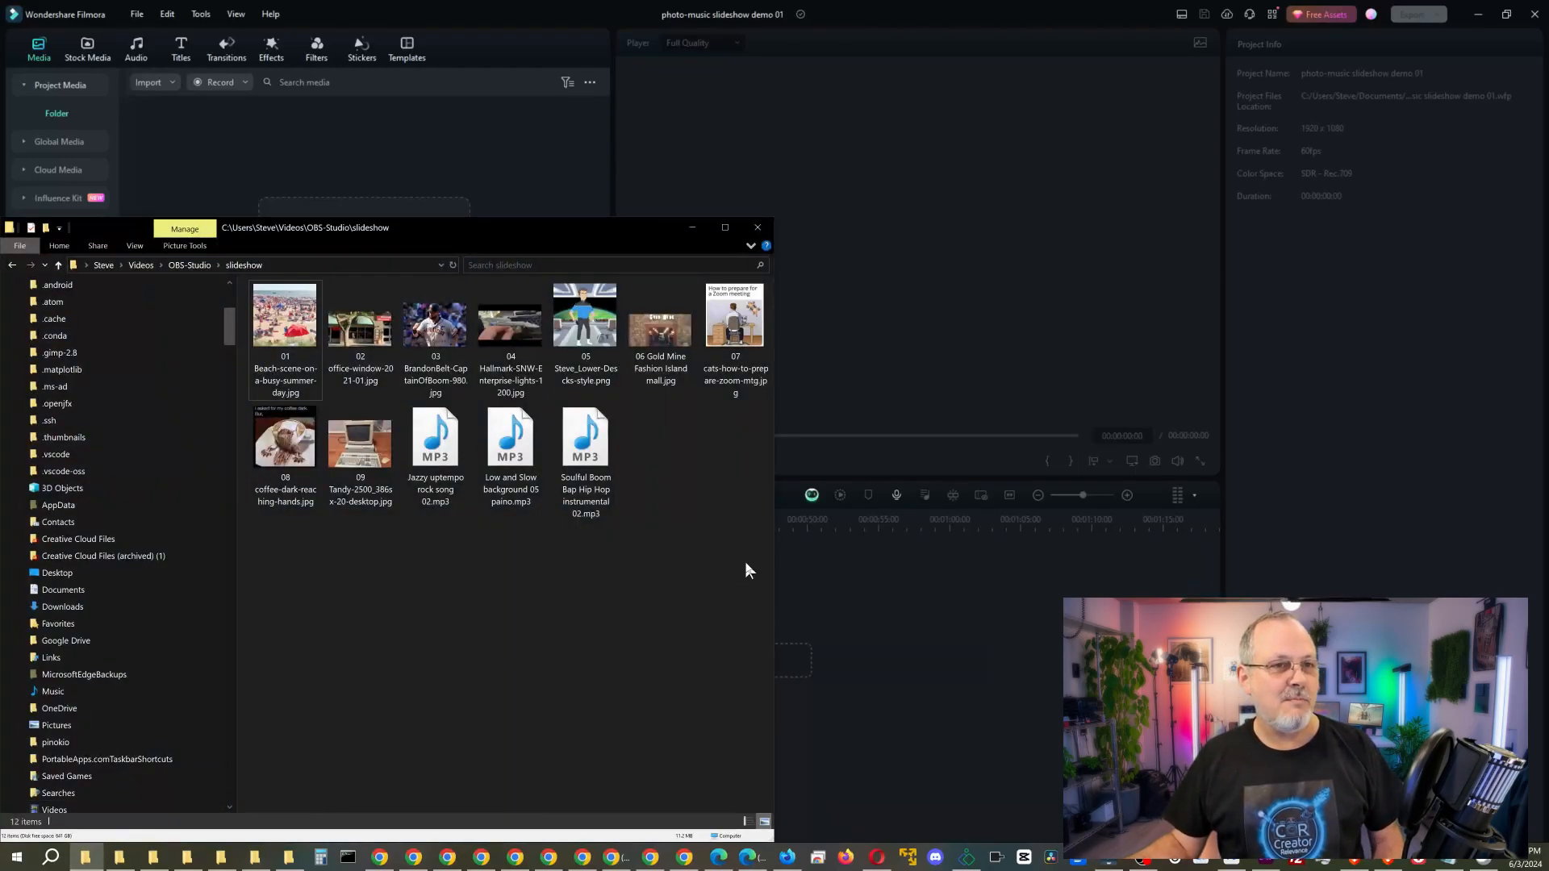
drag(745, 563, 254, 331)
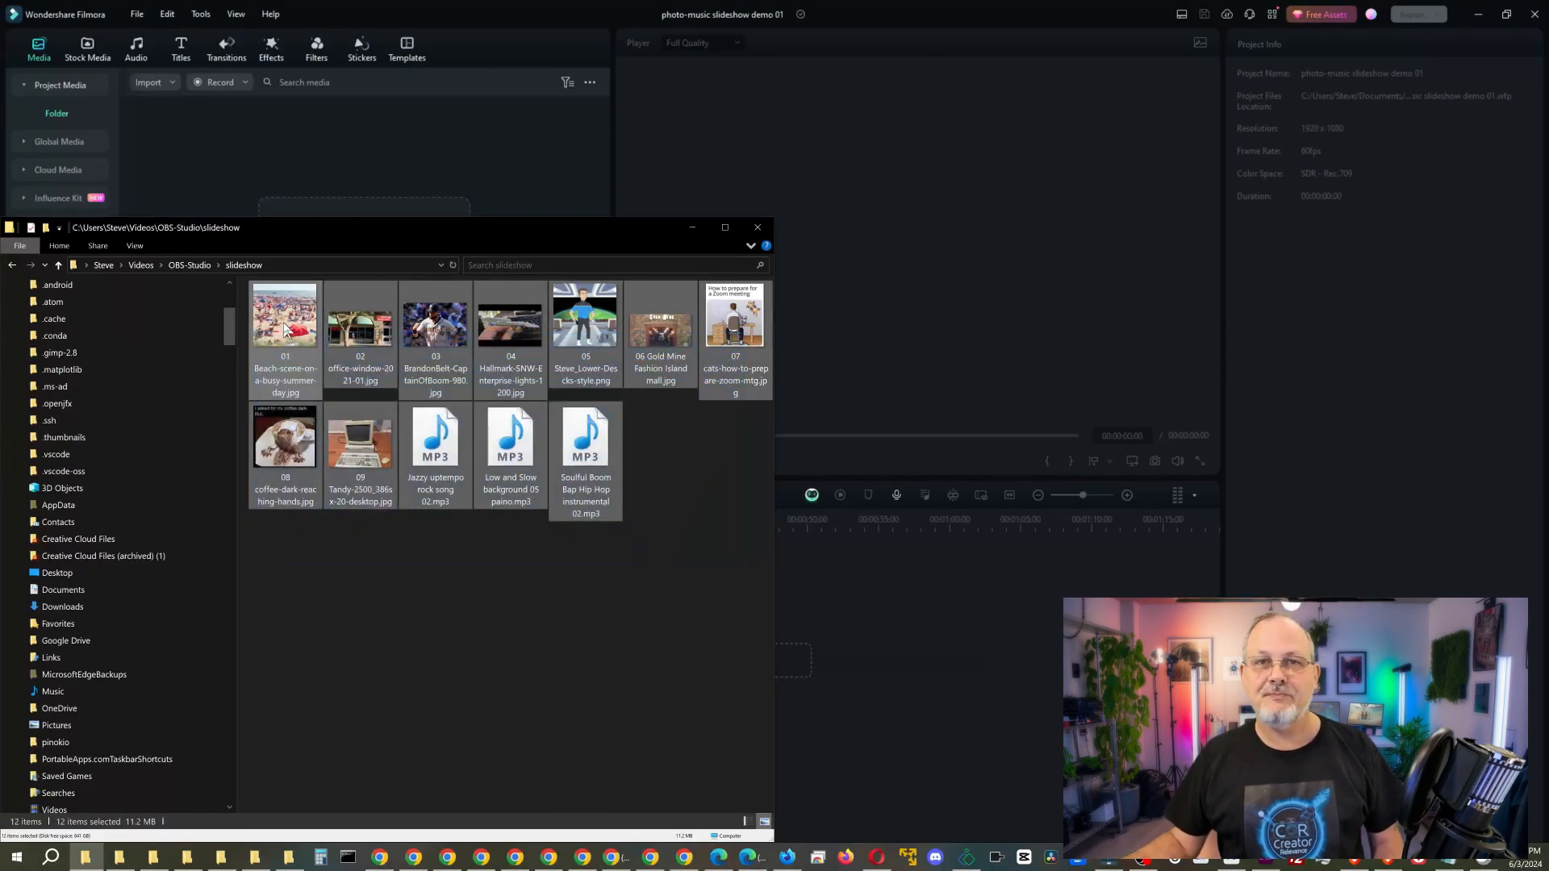
drag(289, 328, 342, 143)
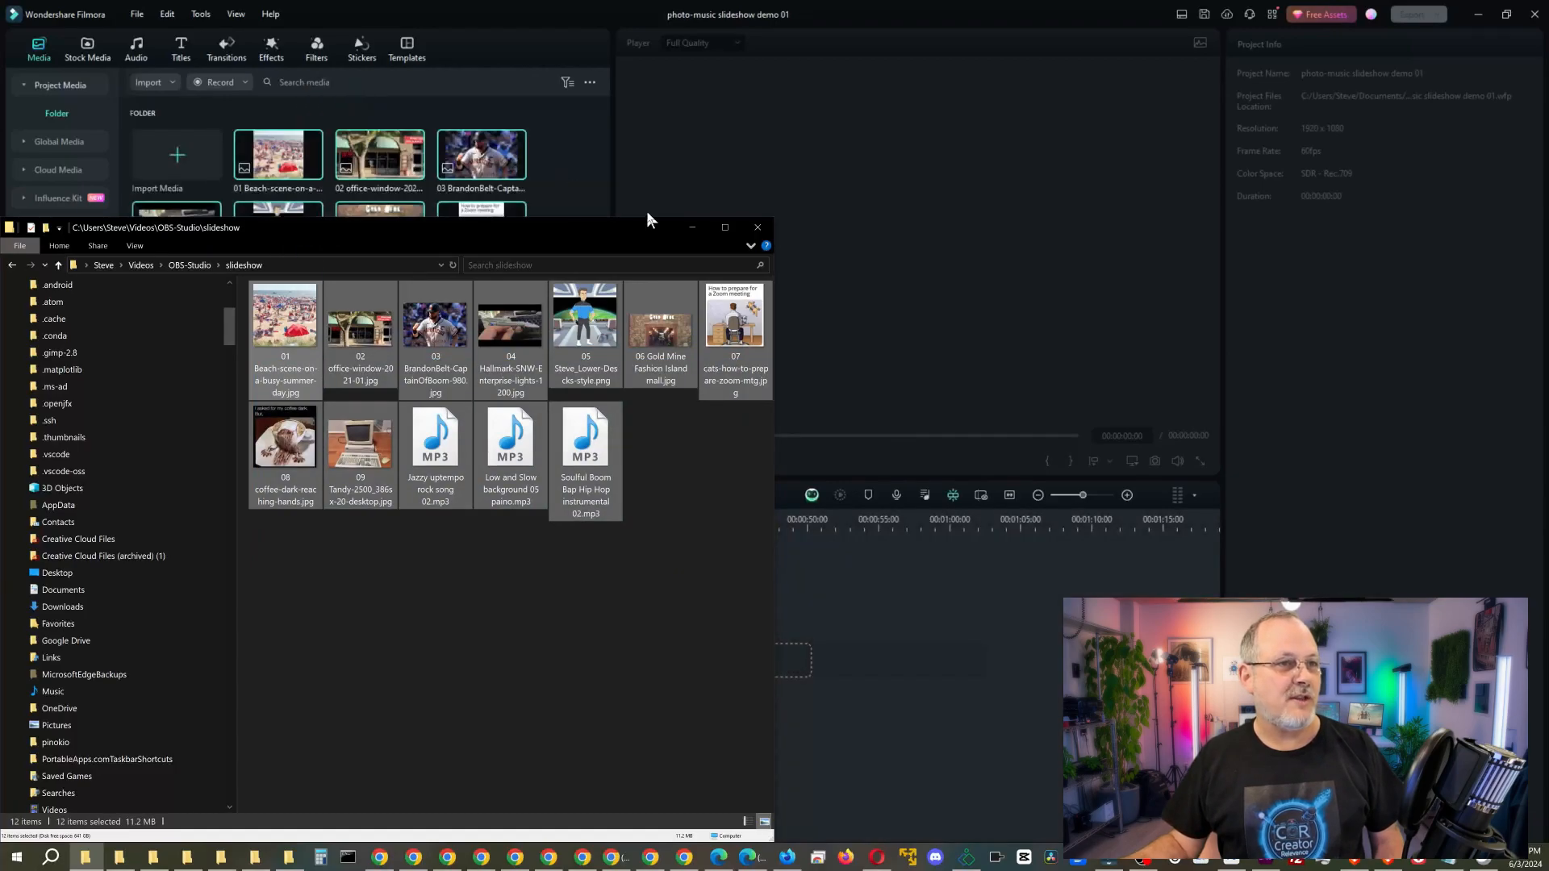
click(690, 231)
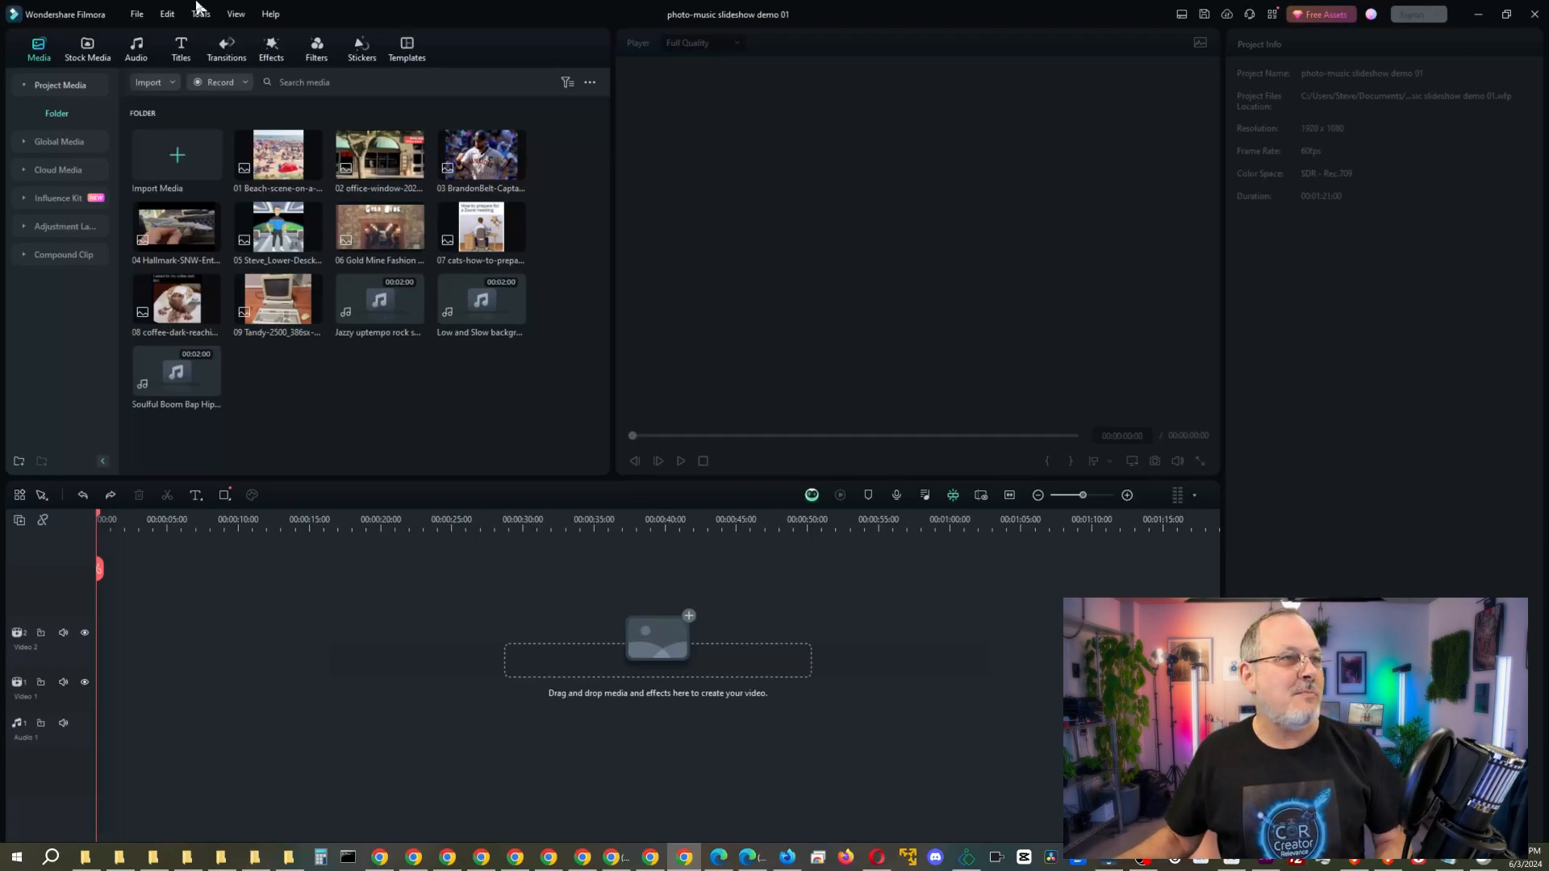
Set the default durations in the editing preferences to 7 seconds for photos, 1 second for transitions and 5 seconds for effects
click(139, 22)
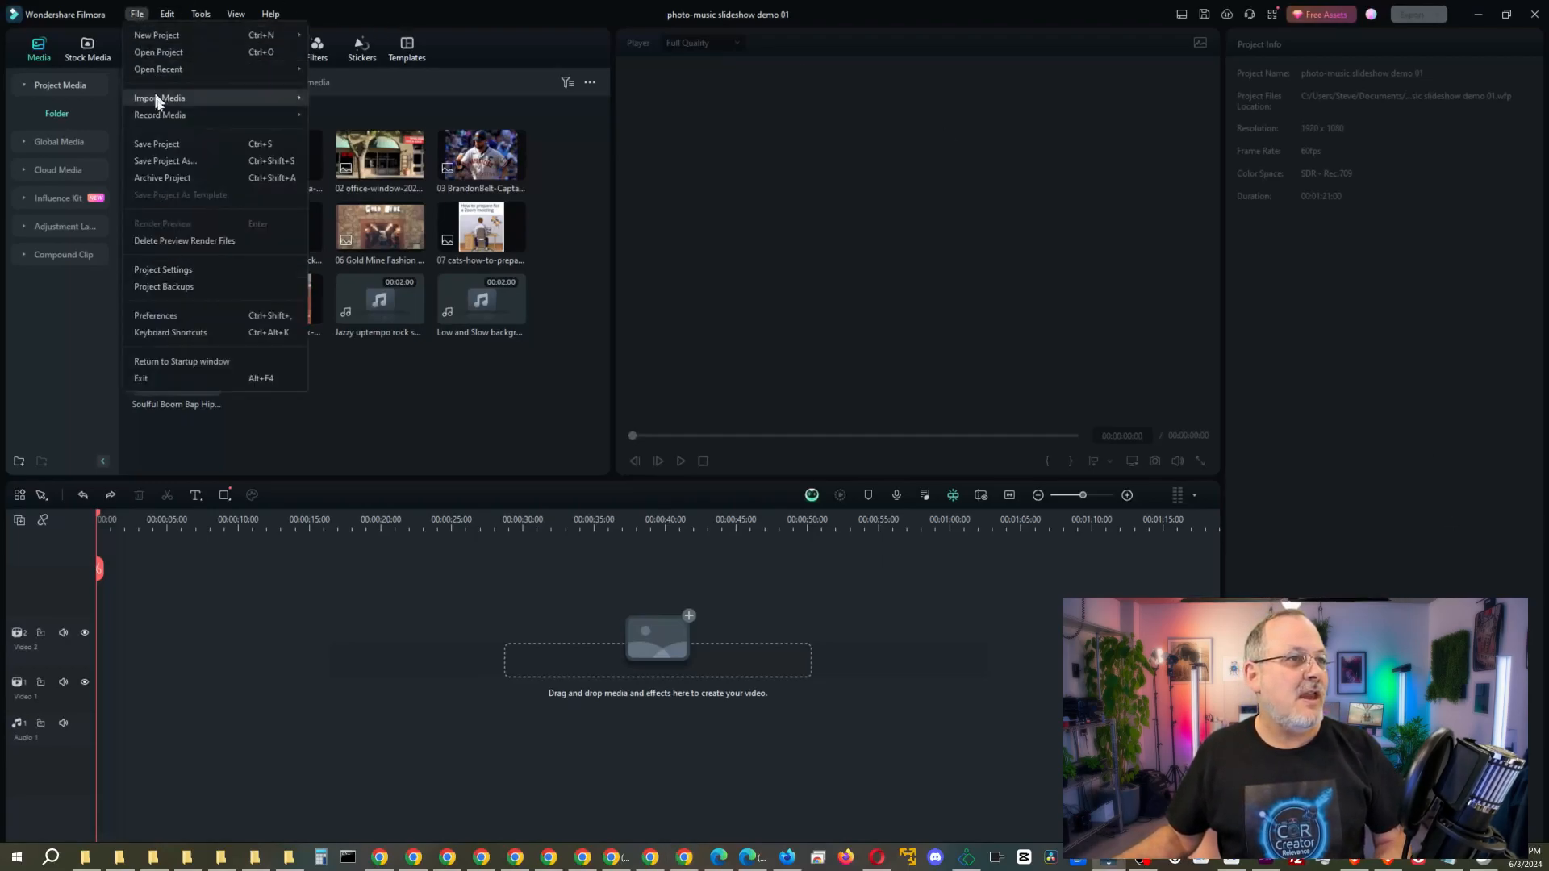
click(179, 316)
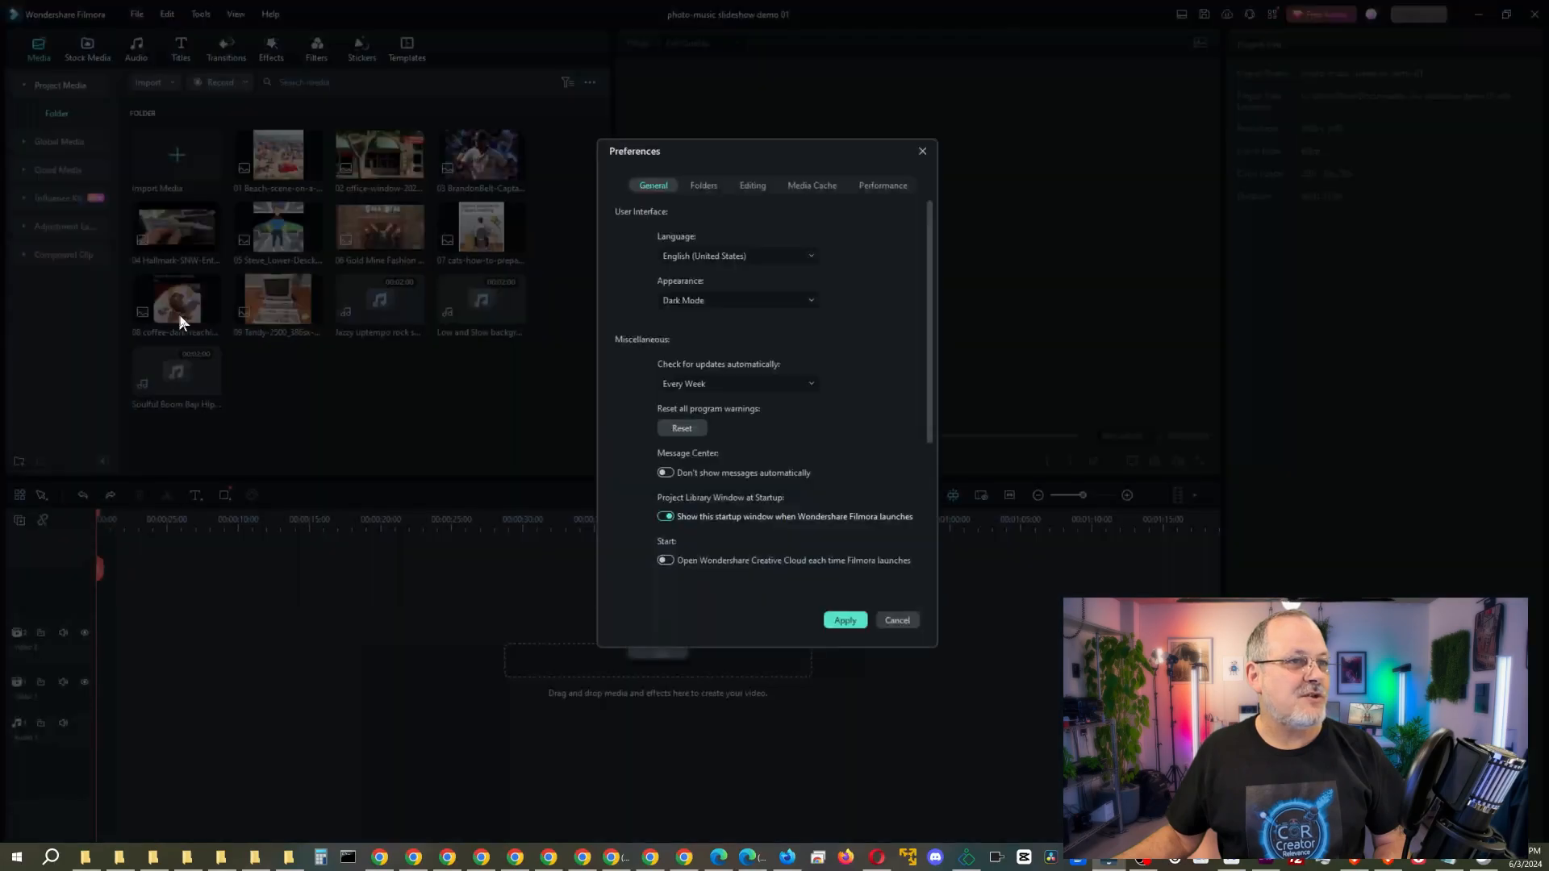
click(746, 190)
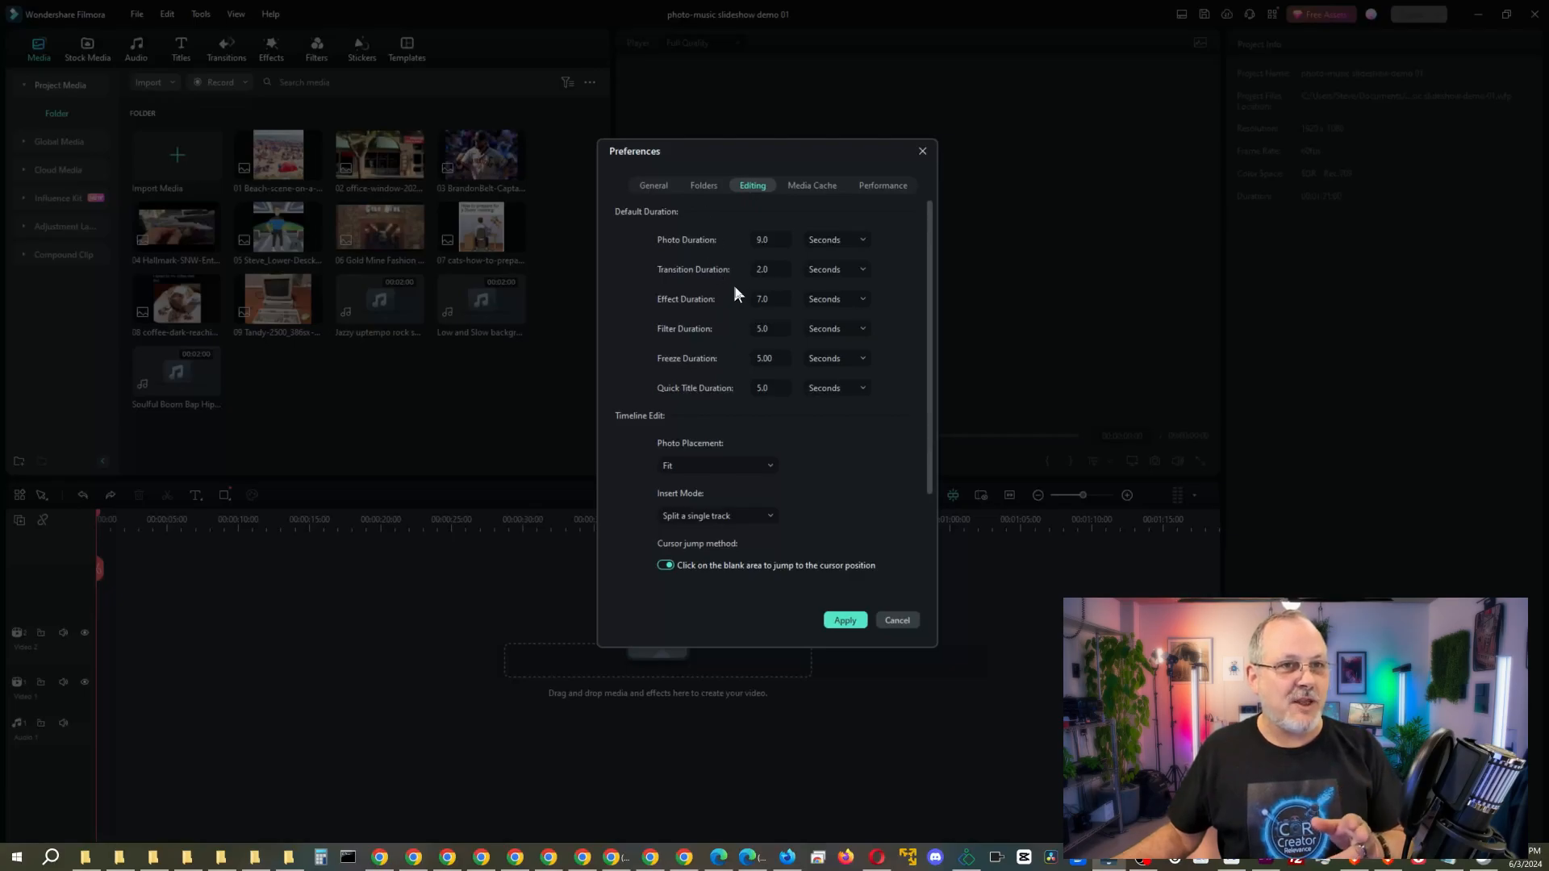
click(777, 239)
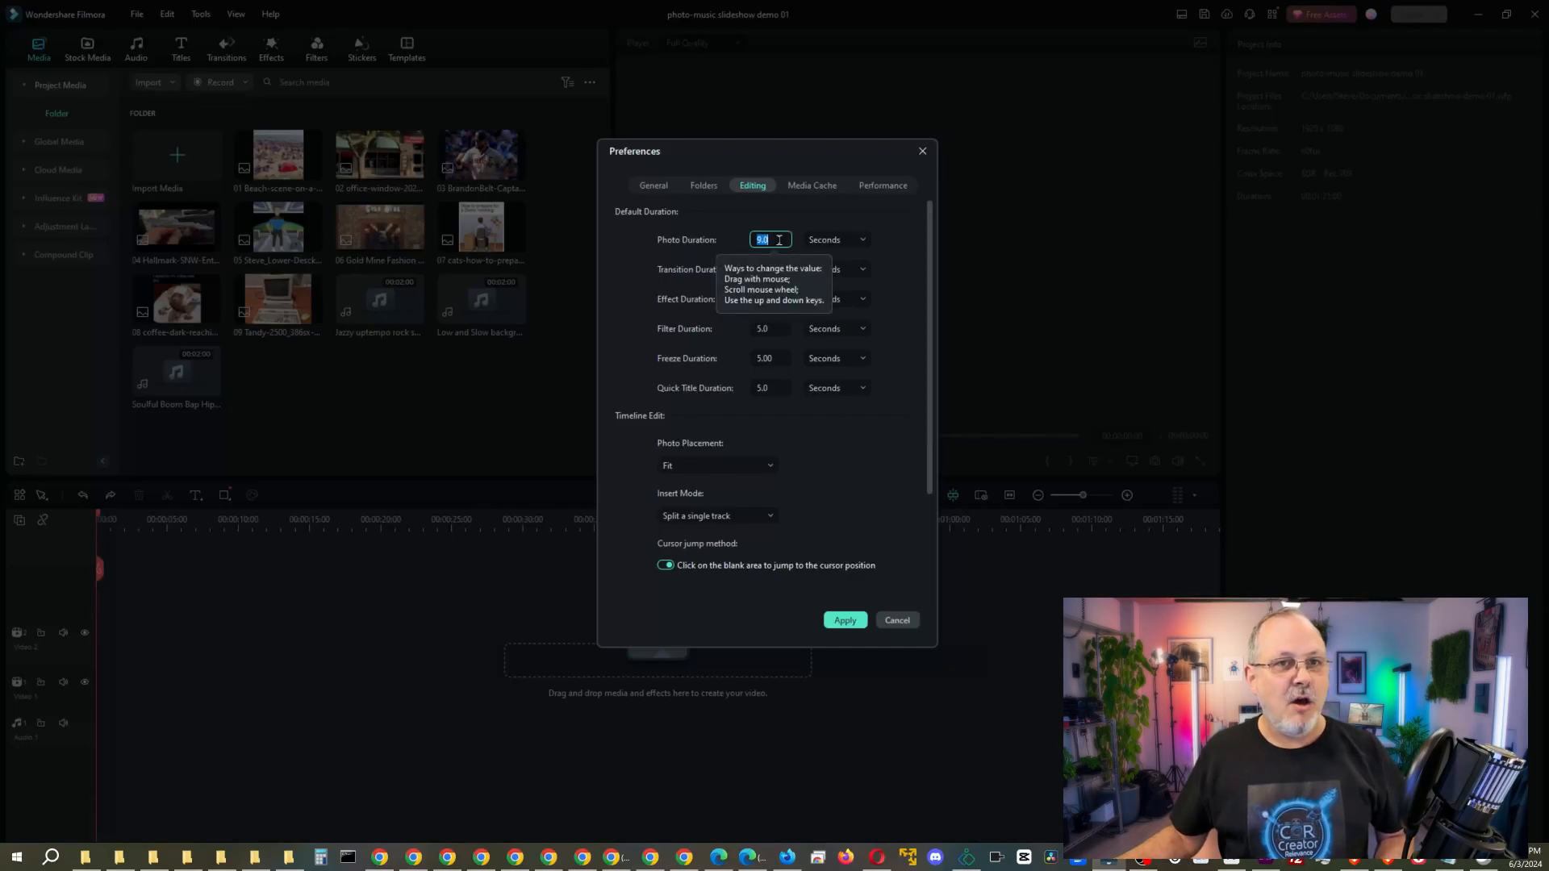
text(7)
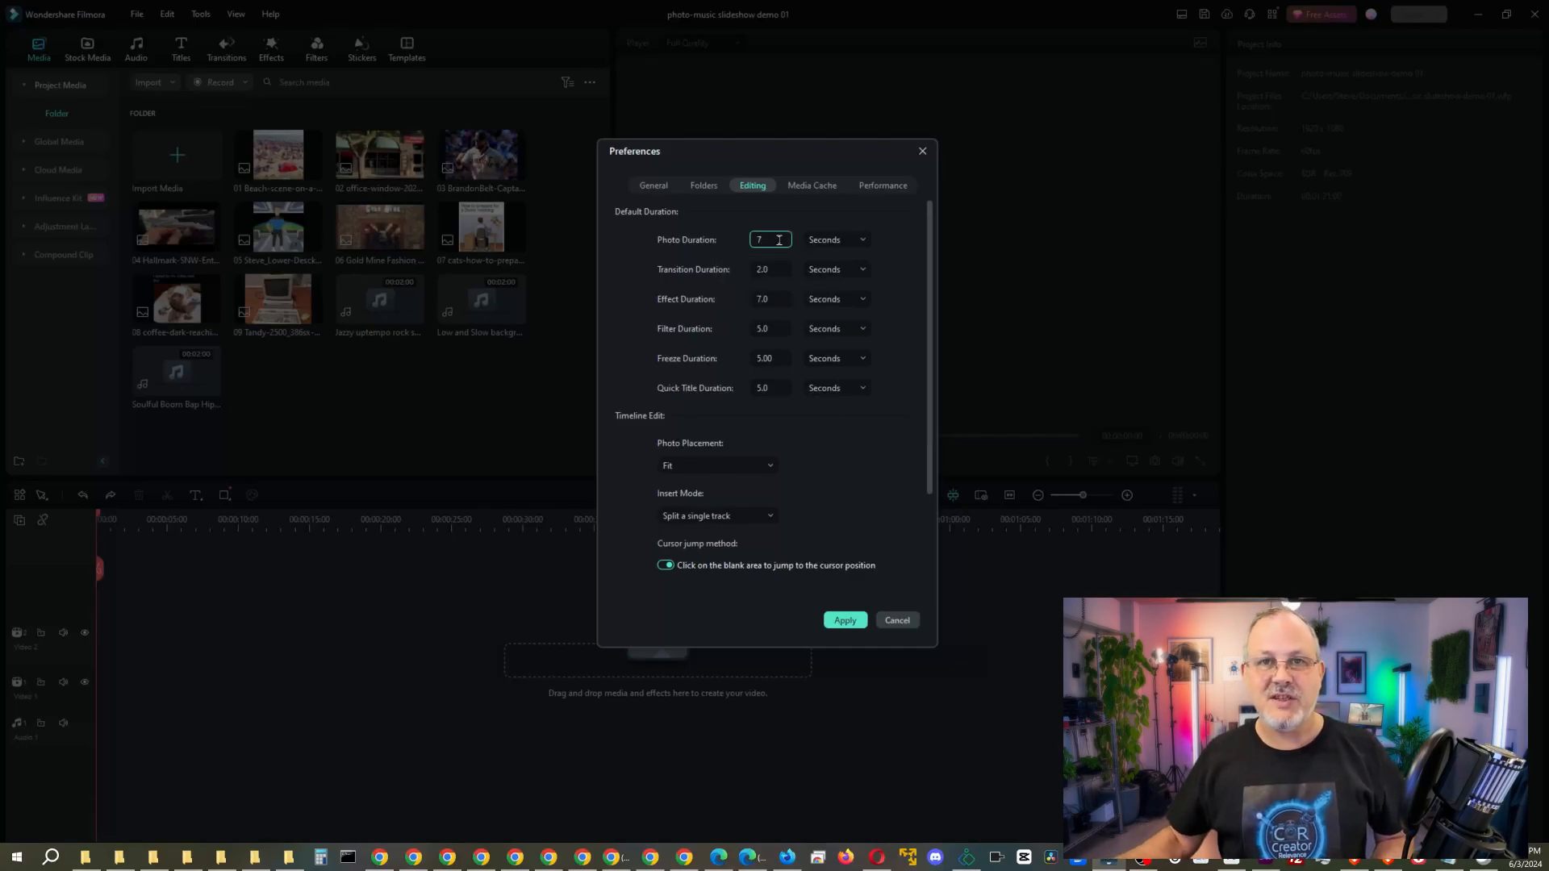
click(773, 271)
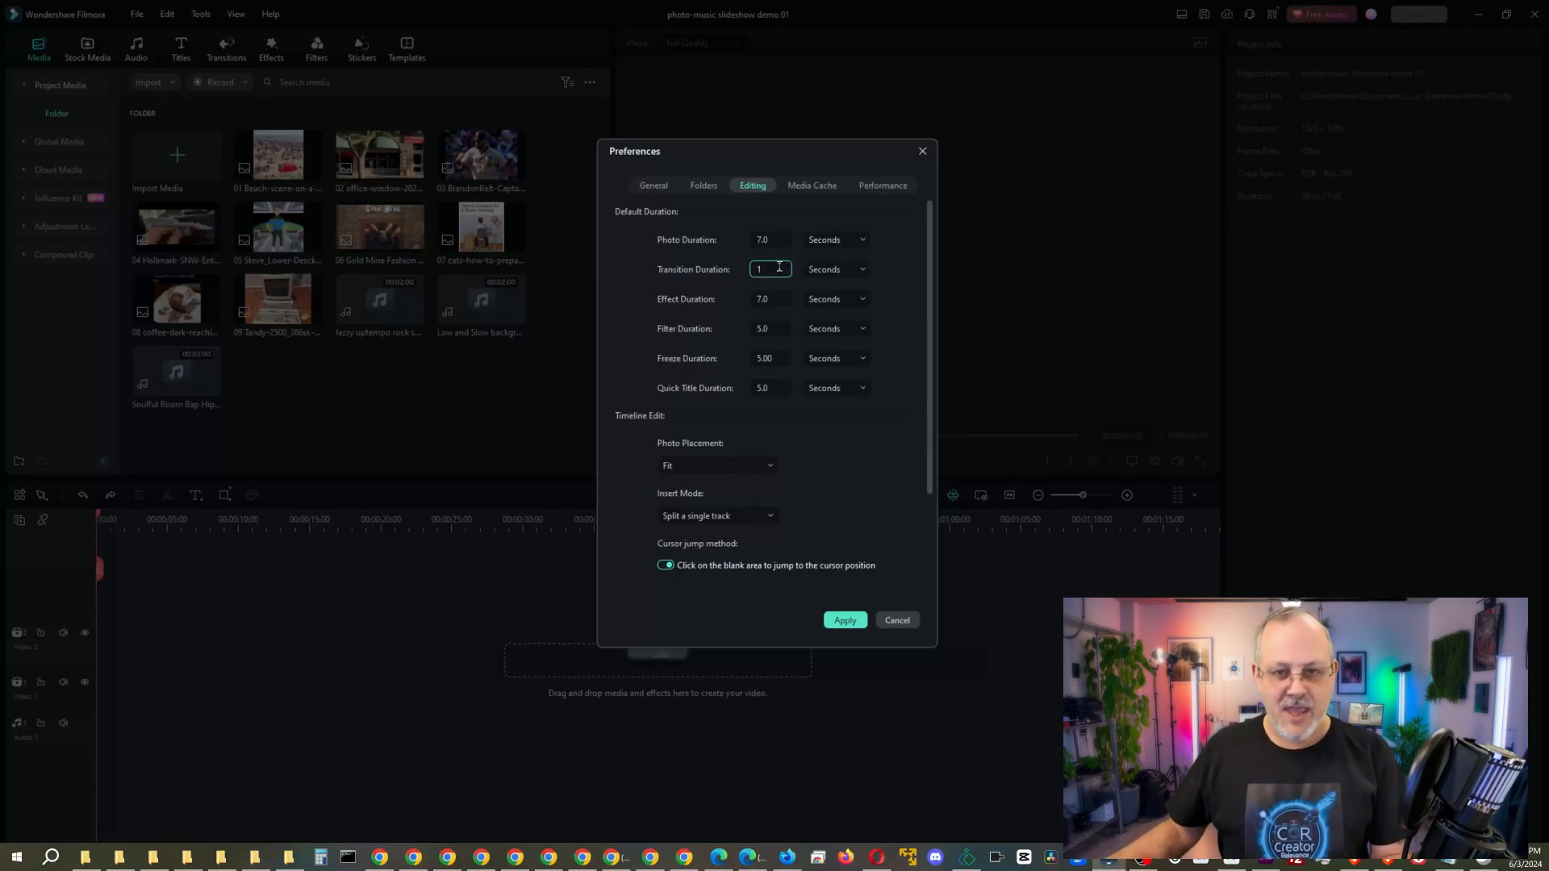
key(Return)
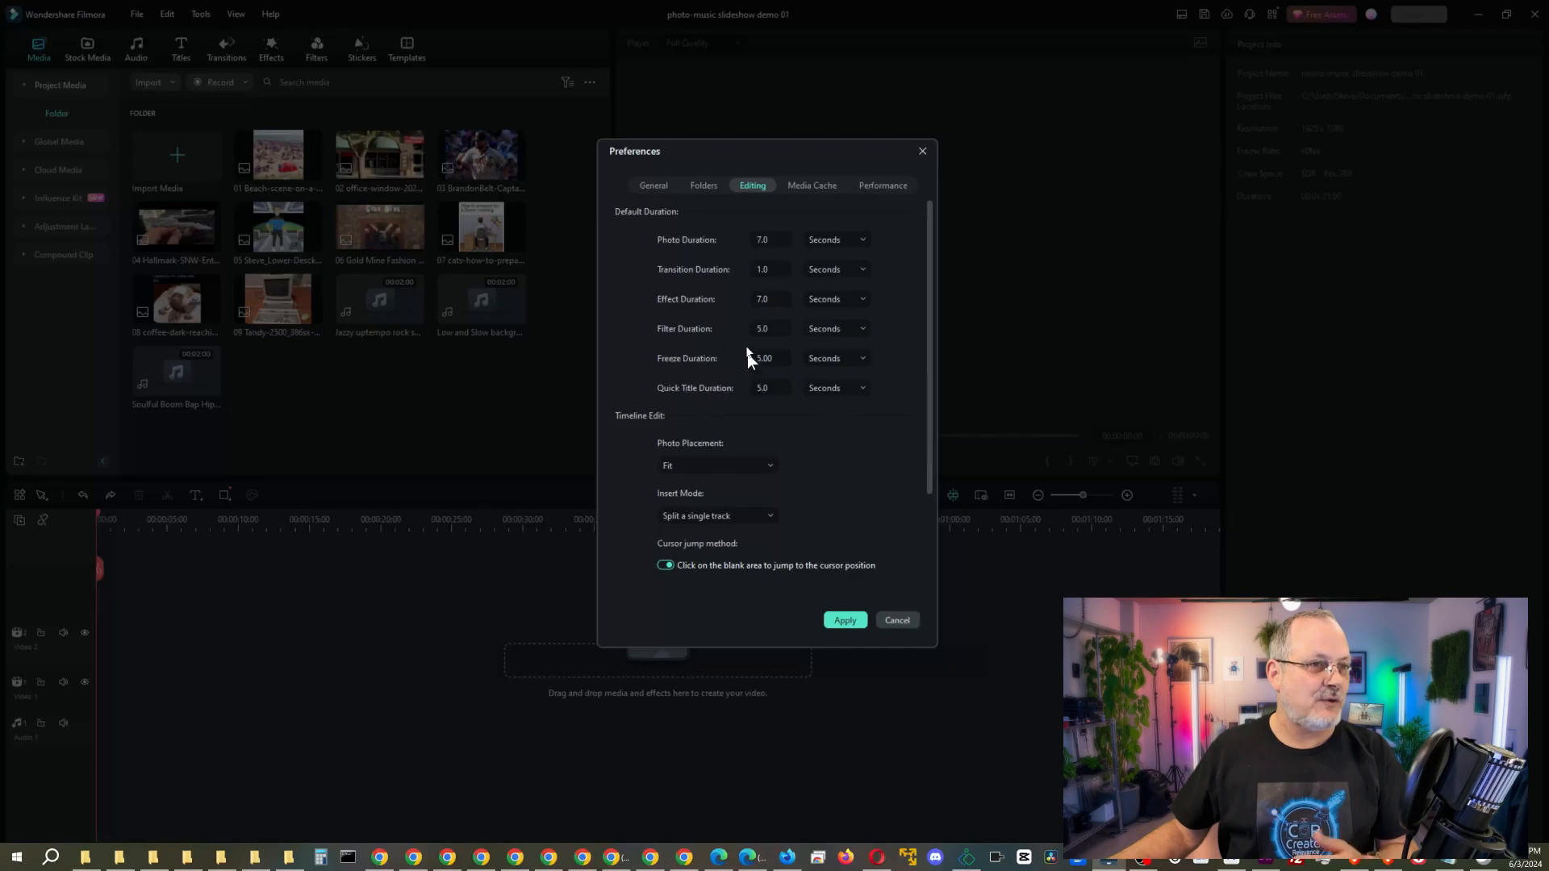
click(774, 301)
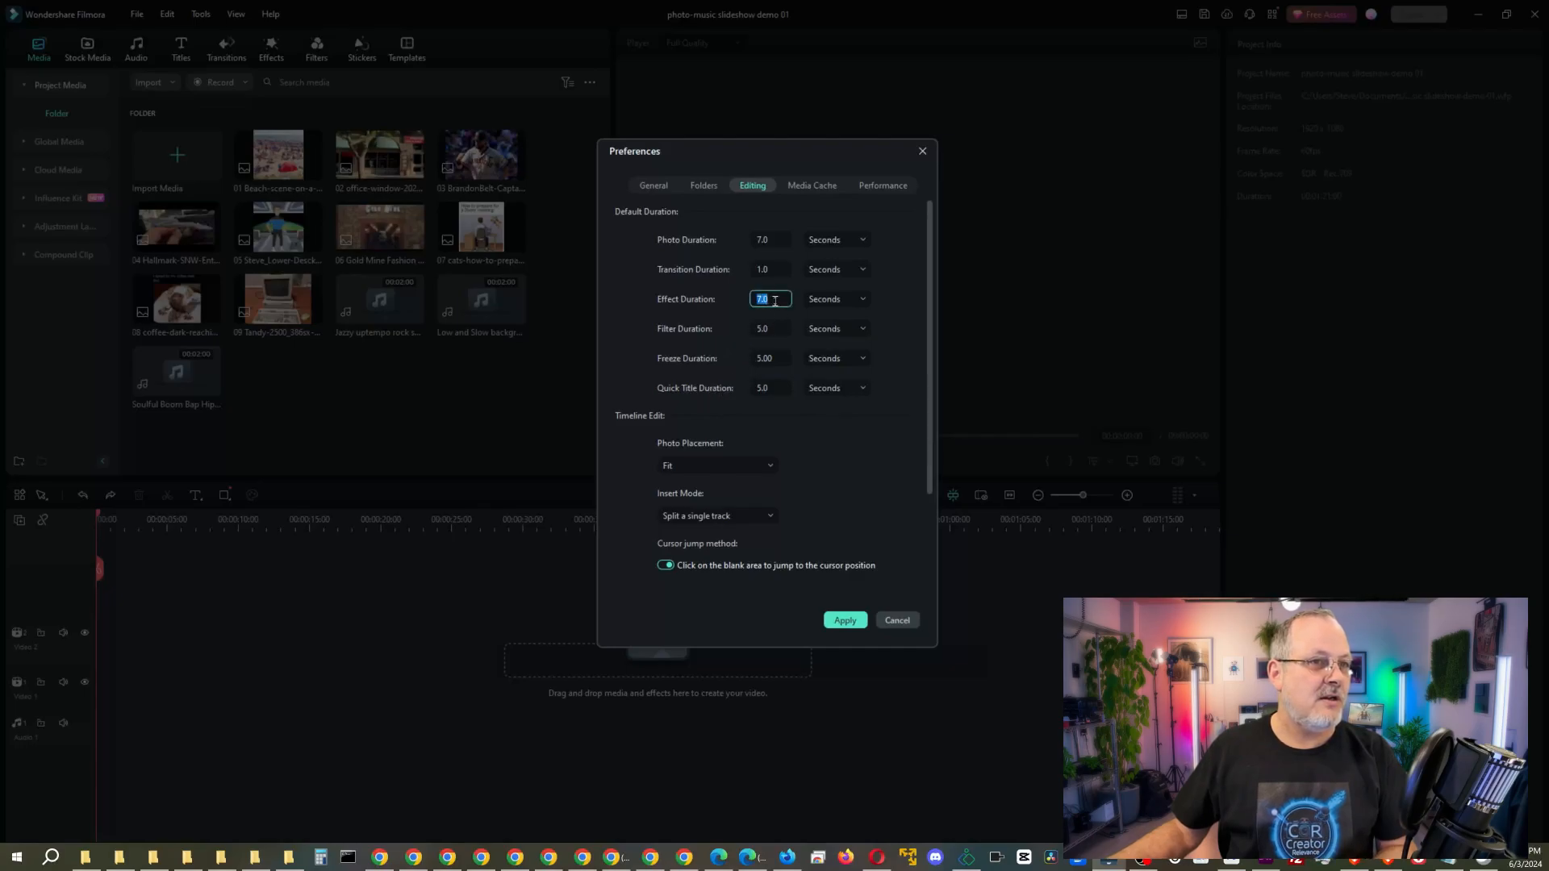
text(5)
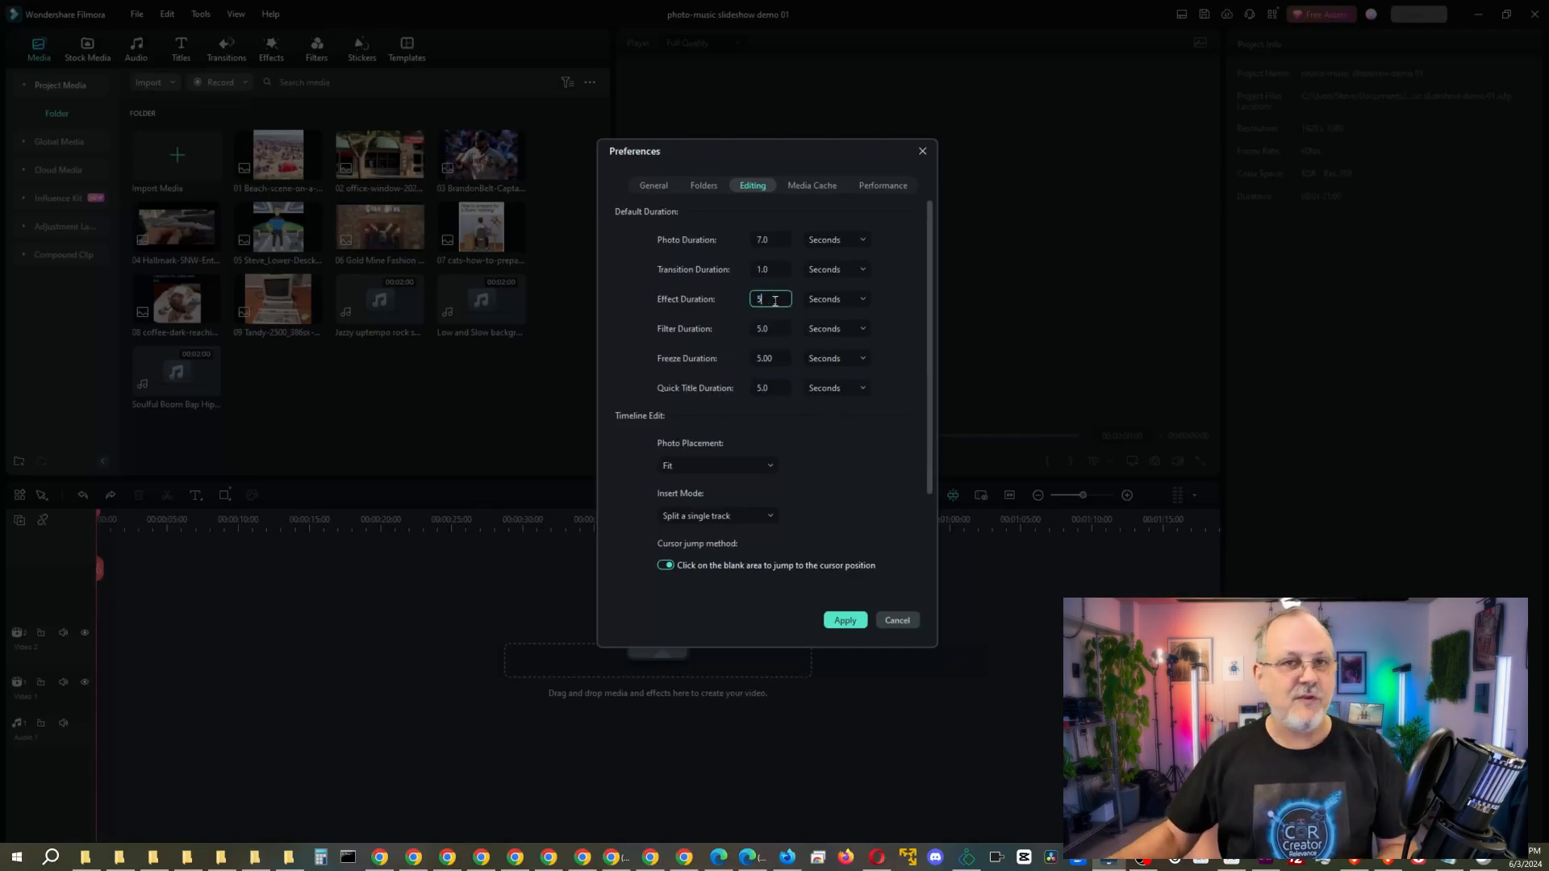
click(842, 623)
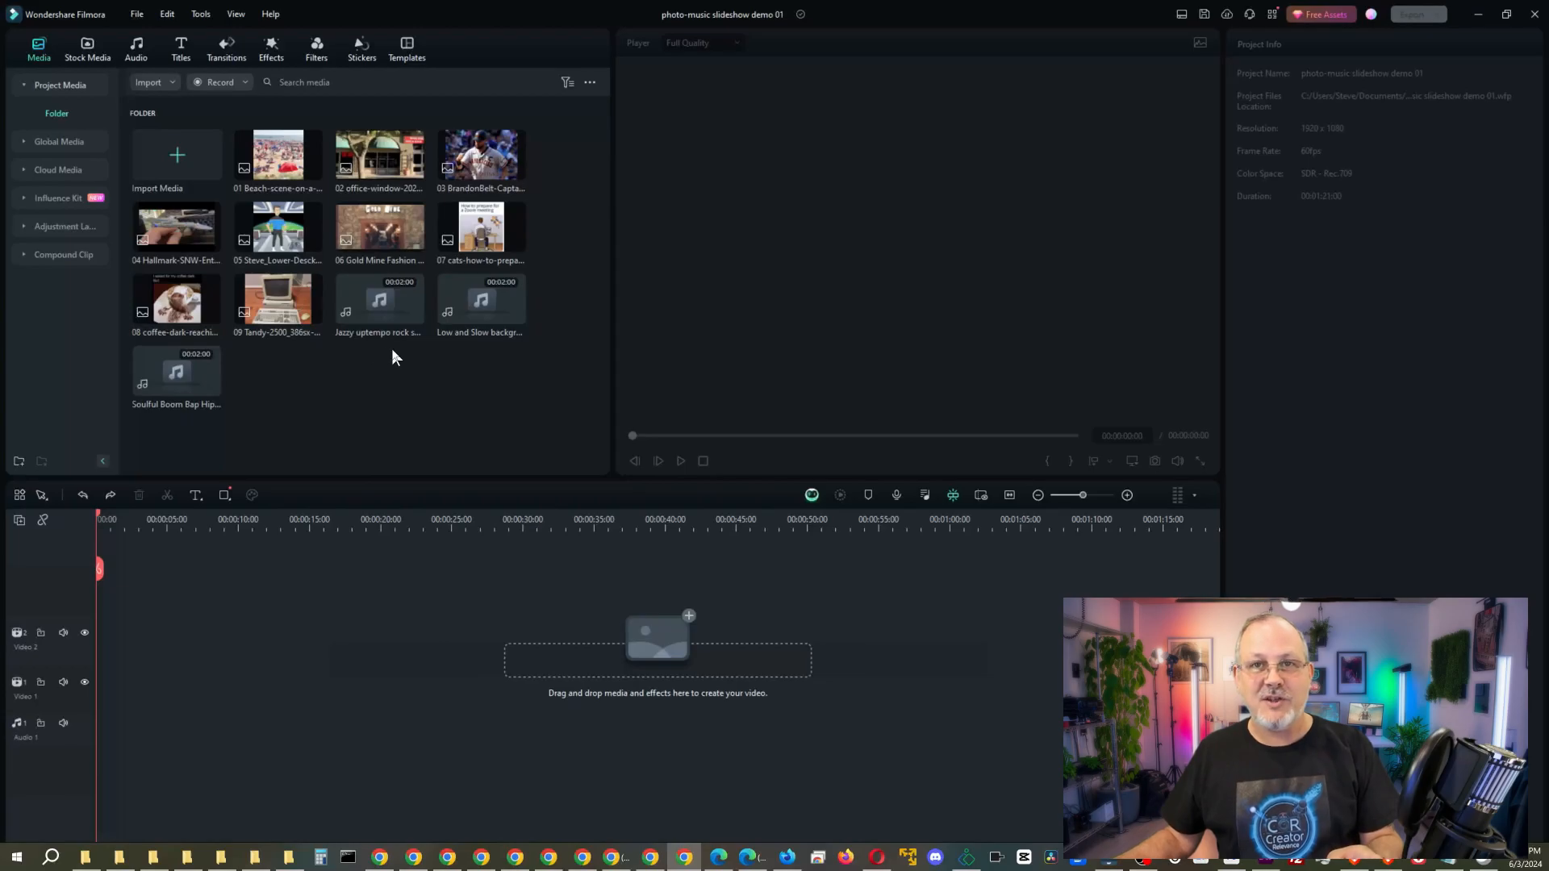
Place all nine images, 01 through 09, in order on the Video 1 track from the start of the timeline
double_click(262, 154)
shift+click(284, 300)
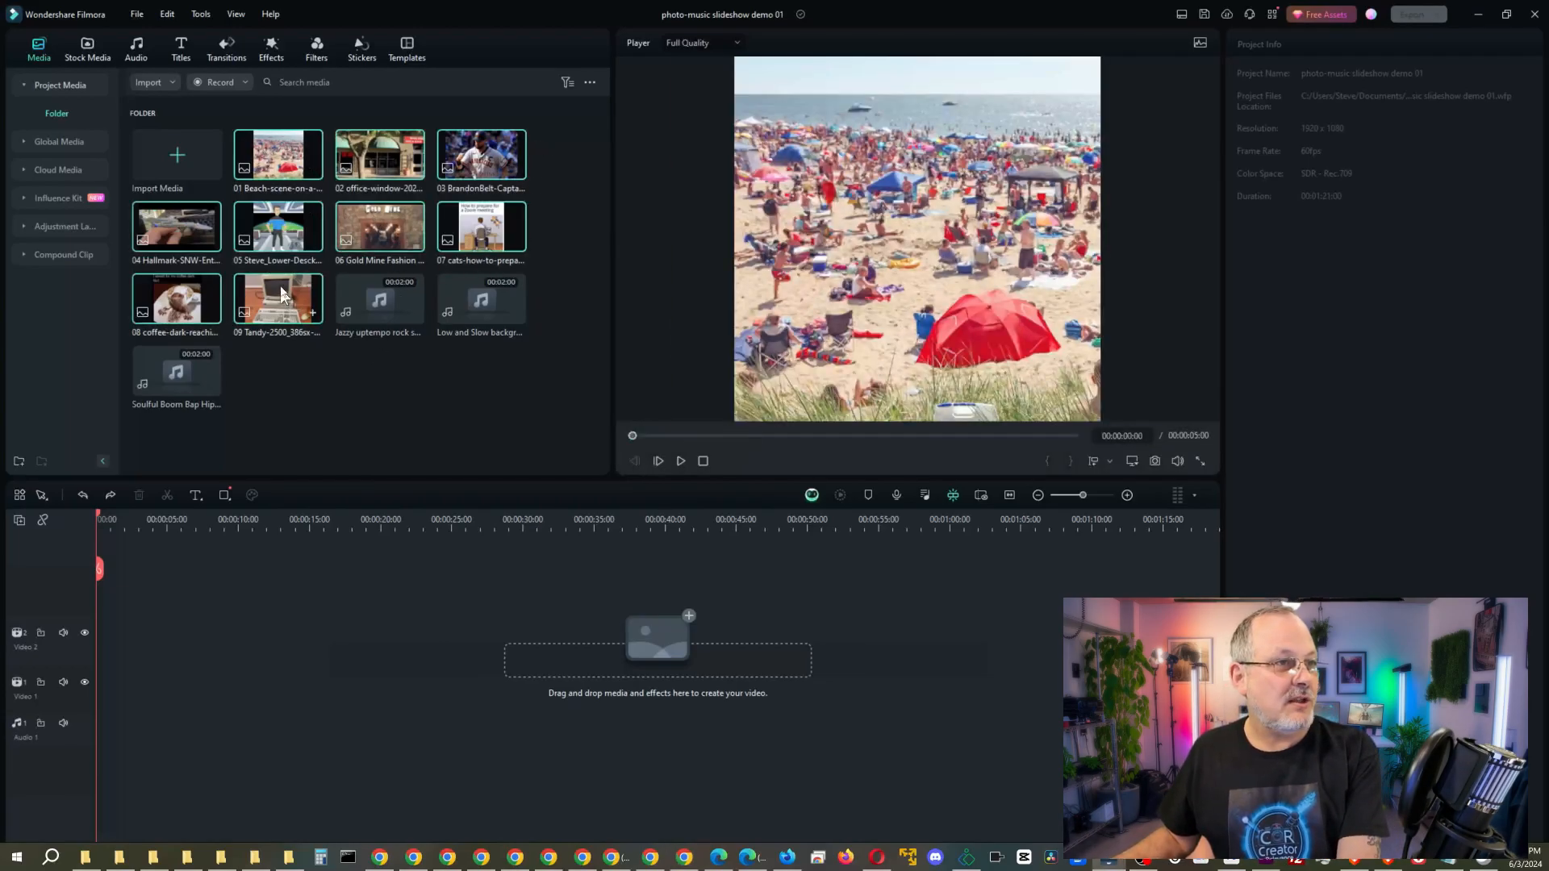
drag(376, 226, 109, 694)
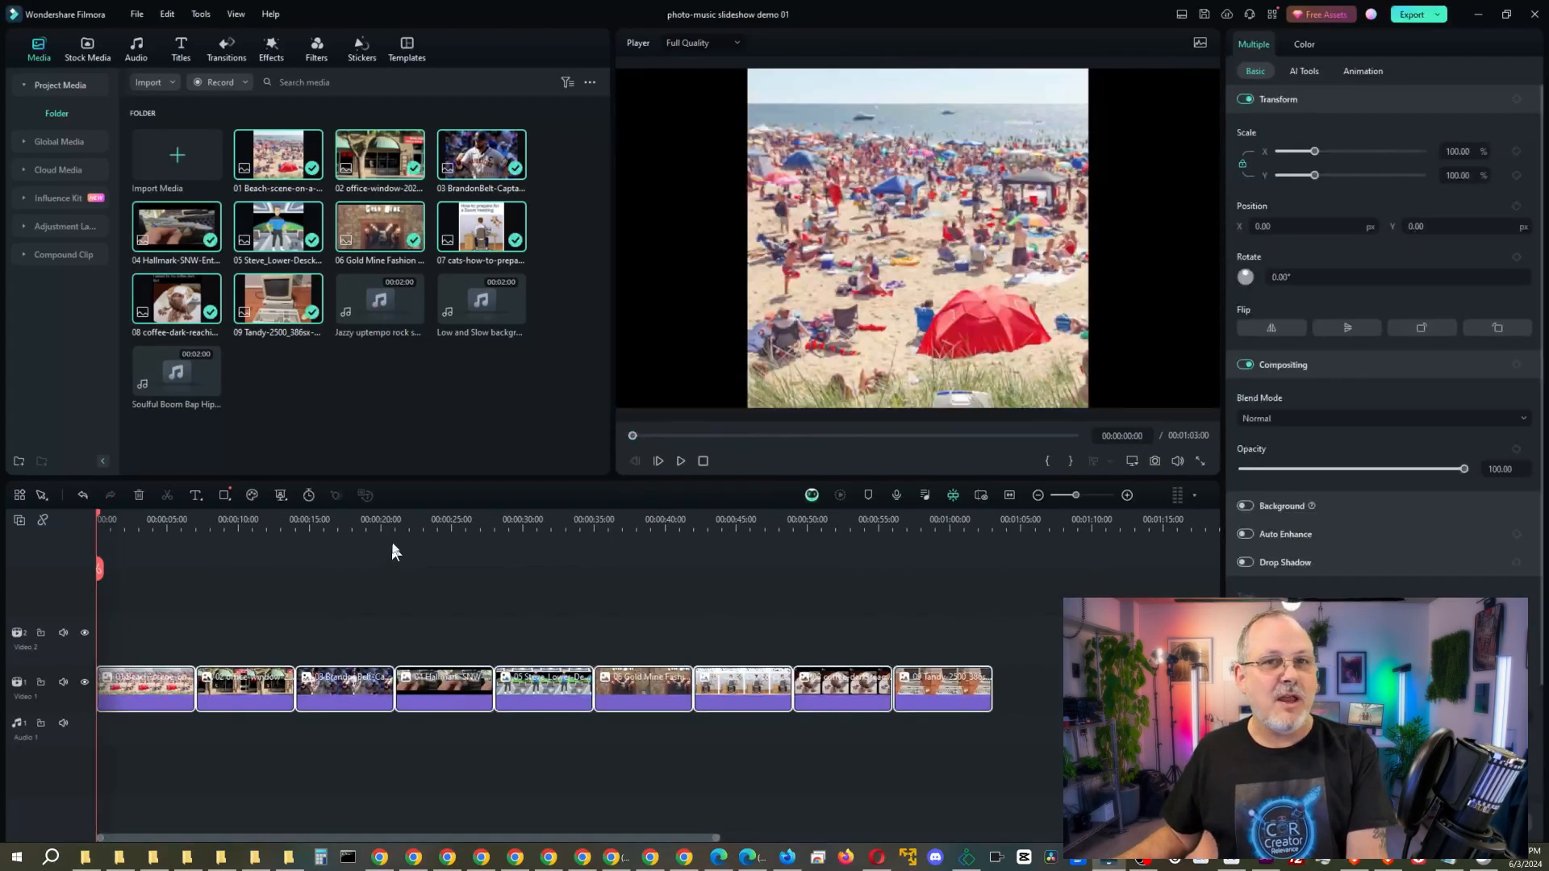
click(405, 444)
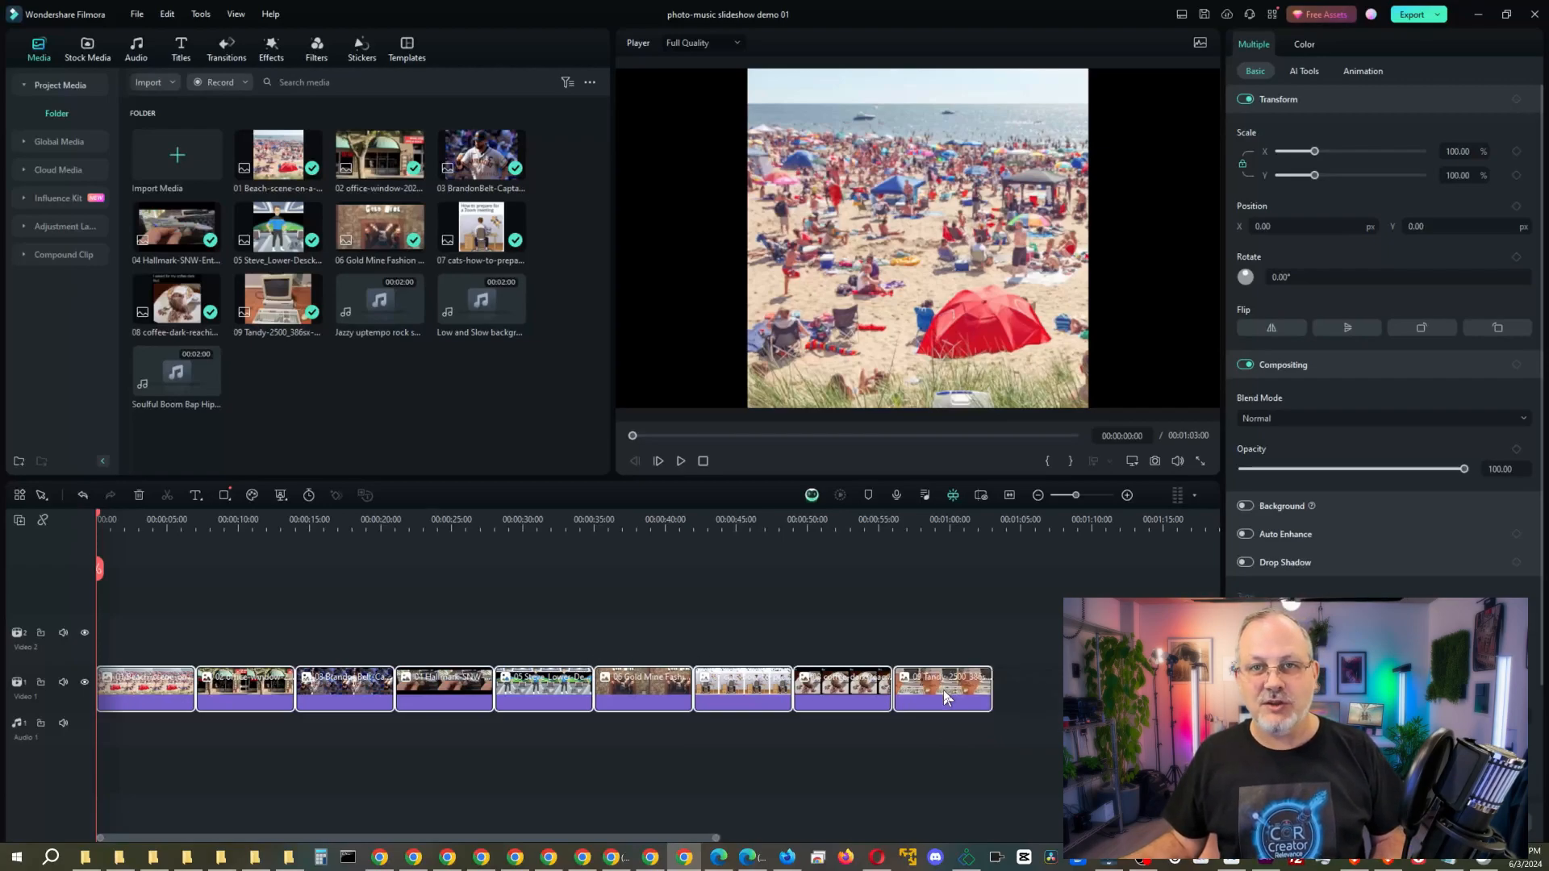
Apply the Dissolve transition from the favorites to all photo clips on the timeline at once
click(145, 633)
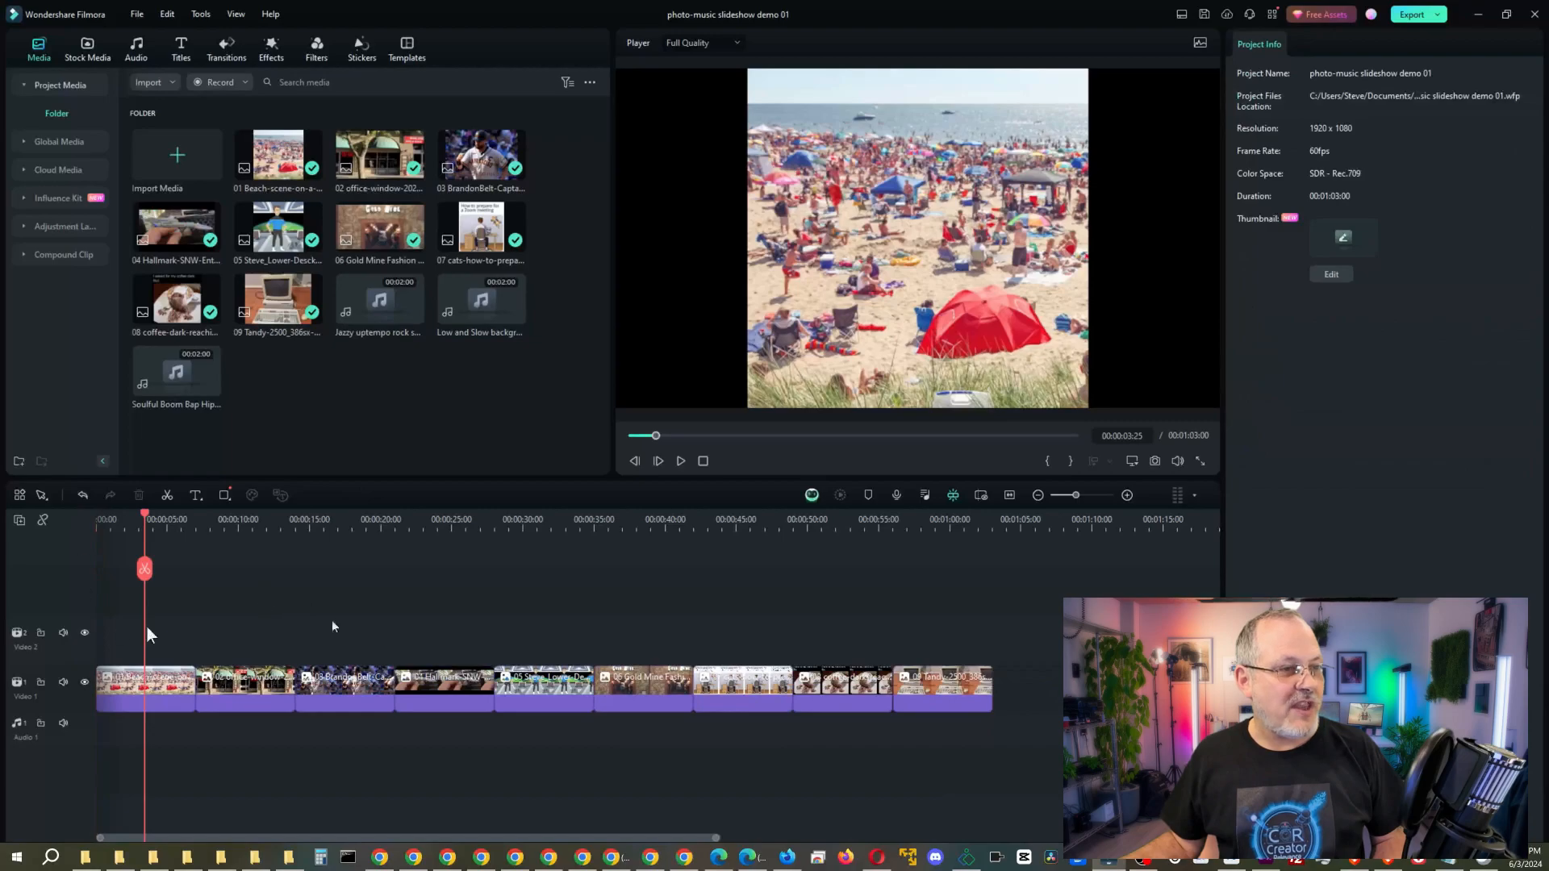
click(701, 462)
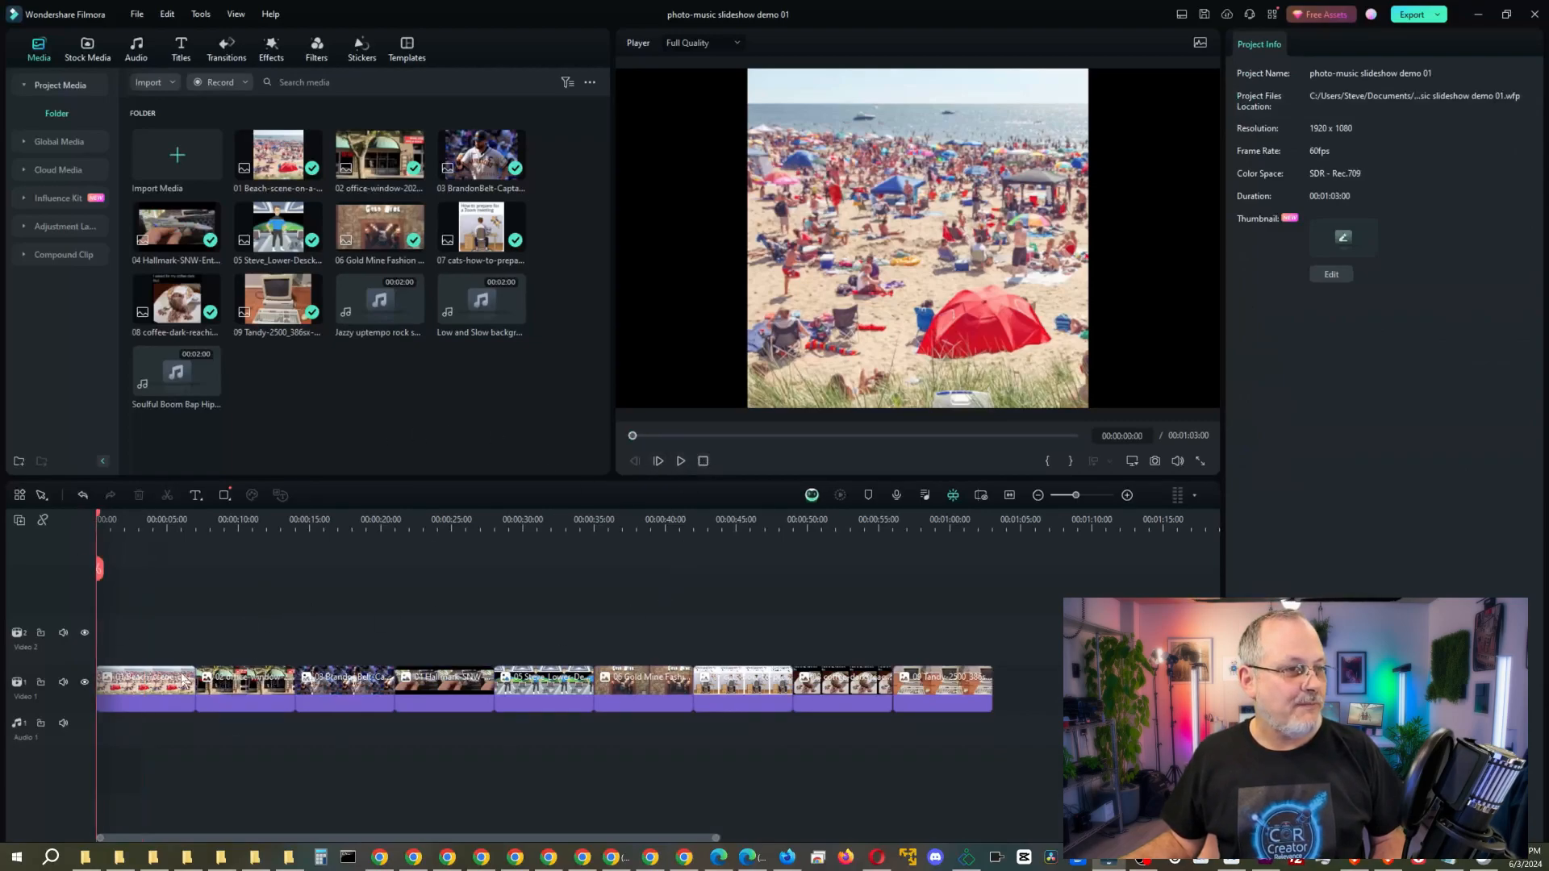
click(155, 688)
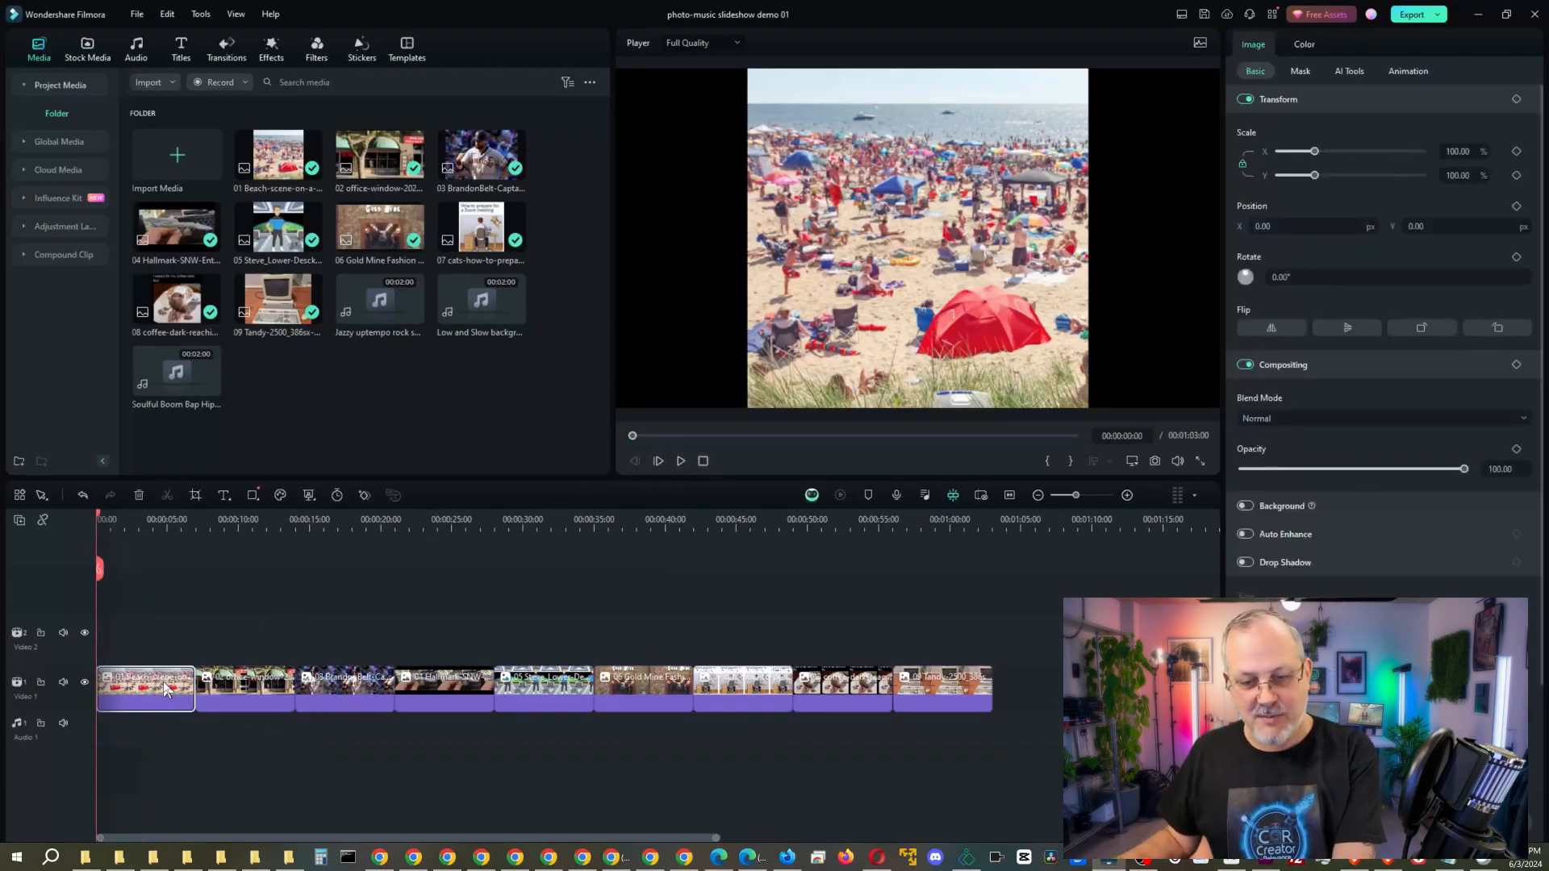
key(ctrl+a)
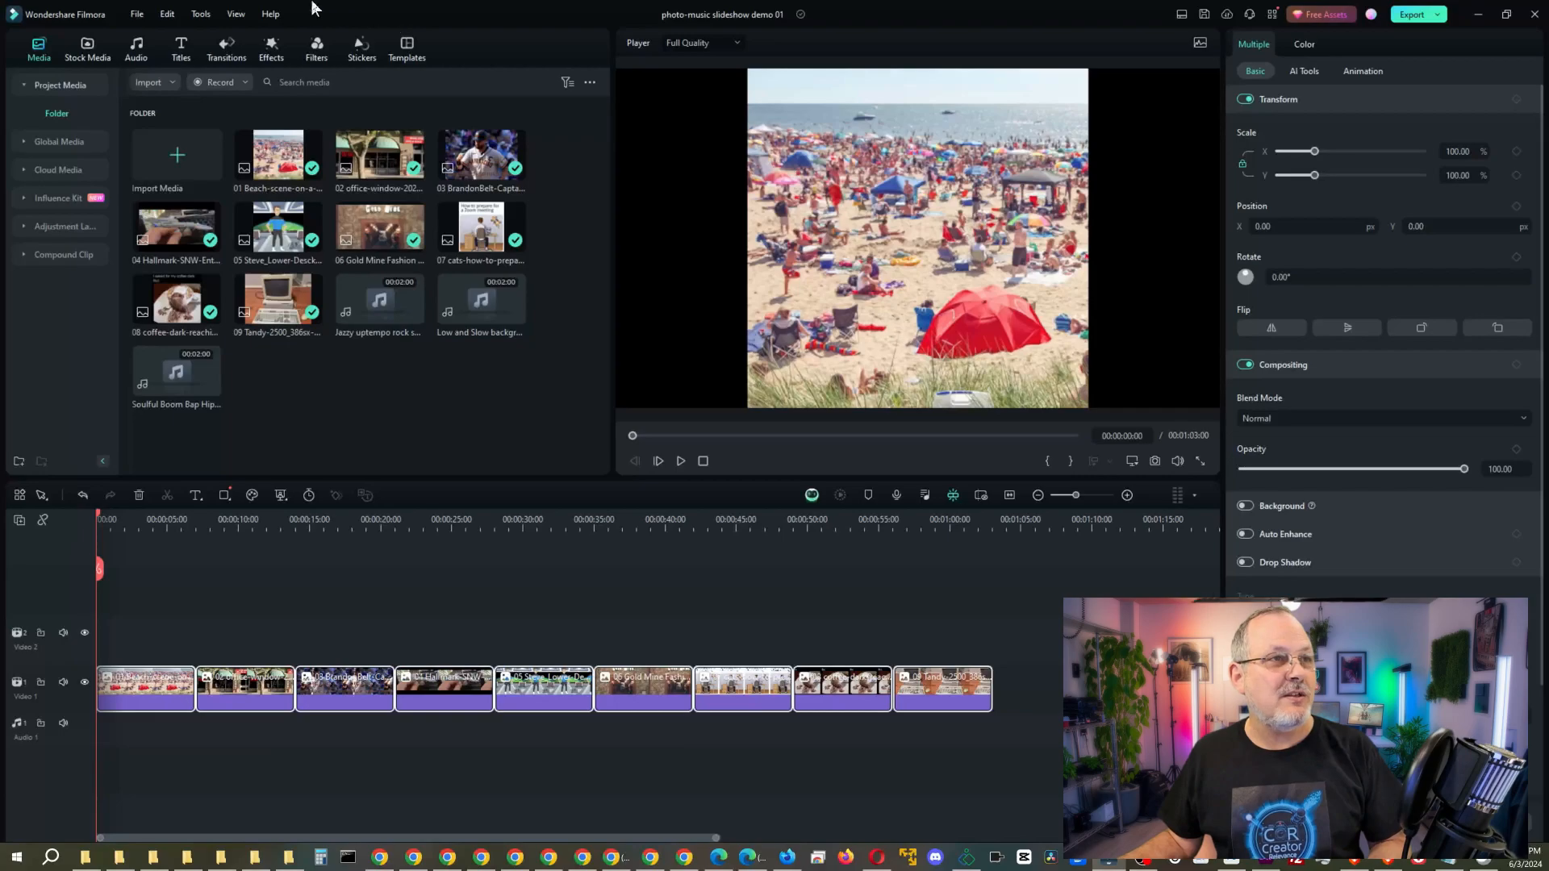
click(218, 48)
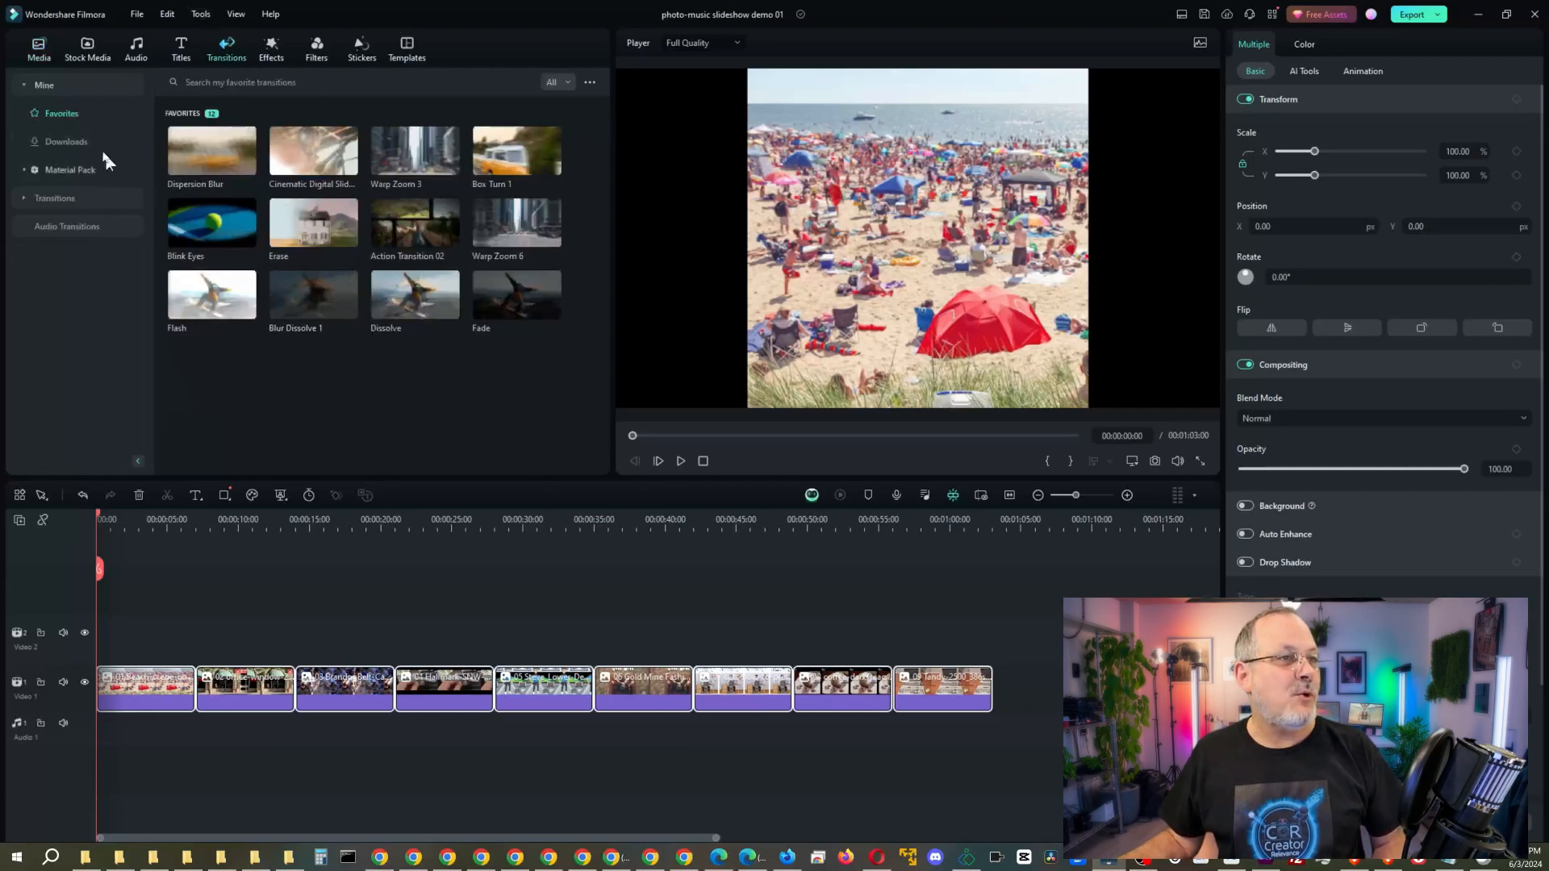
click(63, 84)
click(46, 92)
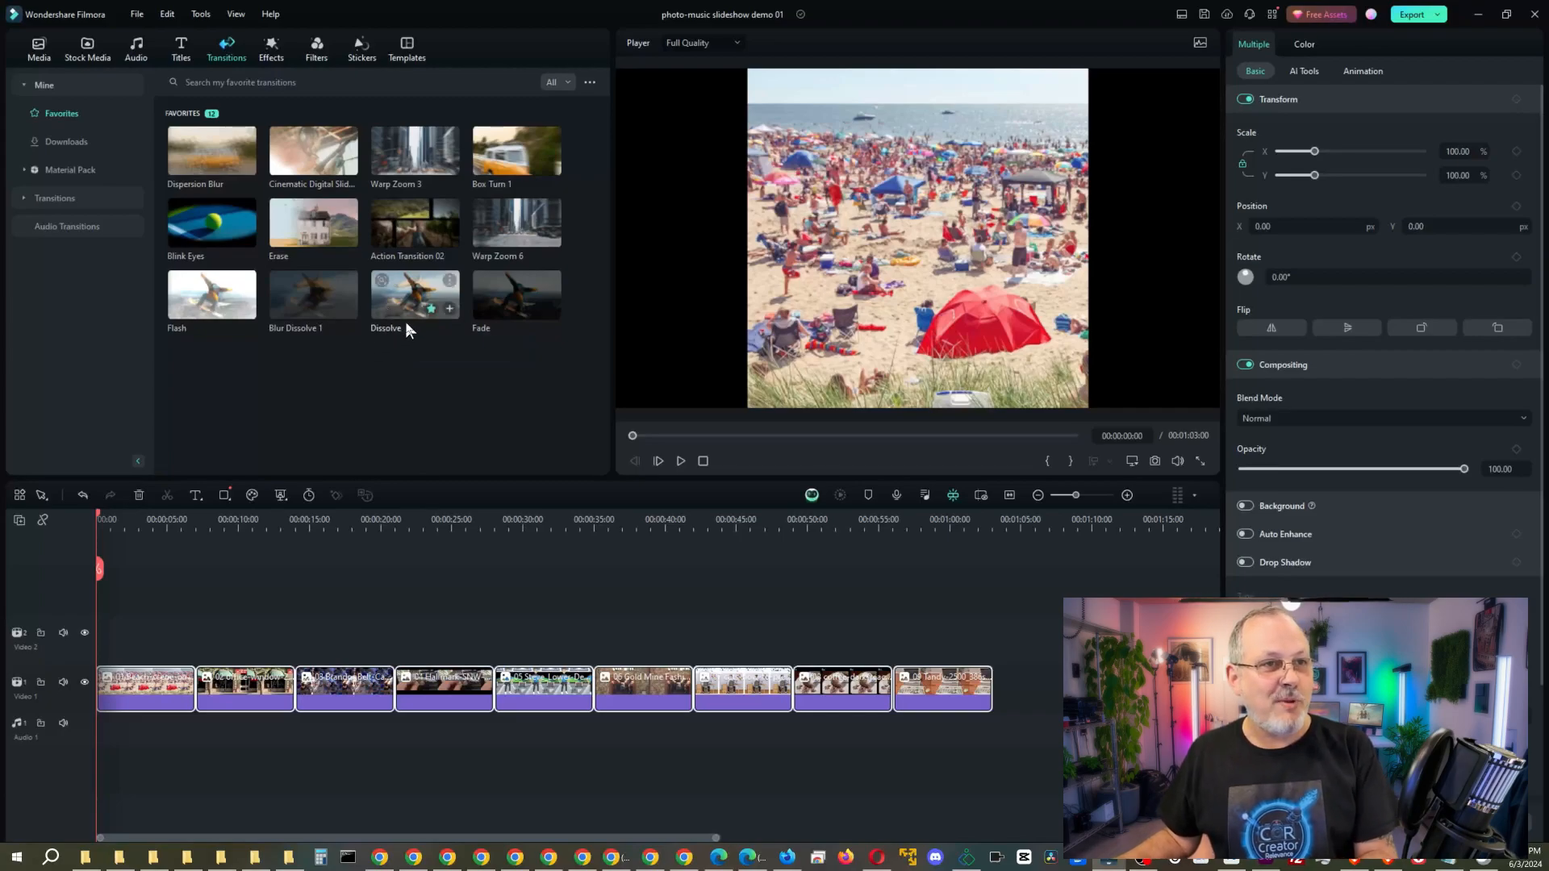
right_click(400, 303)
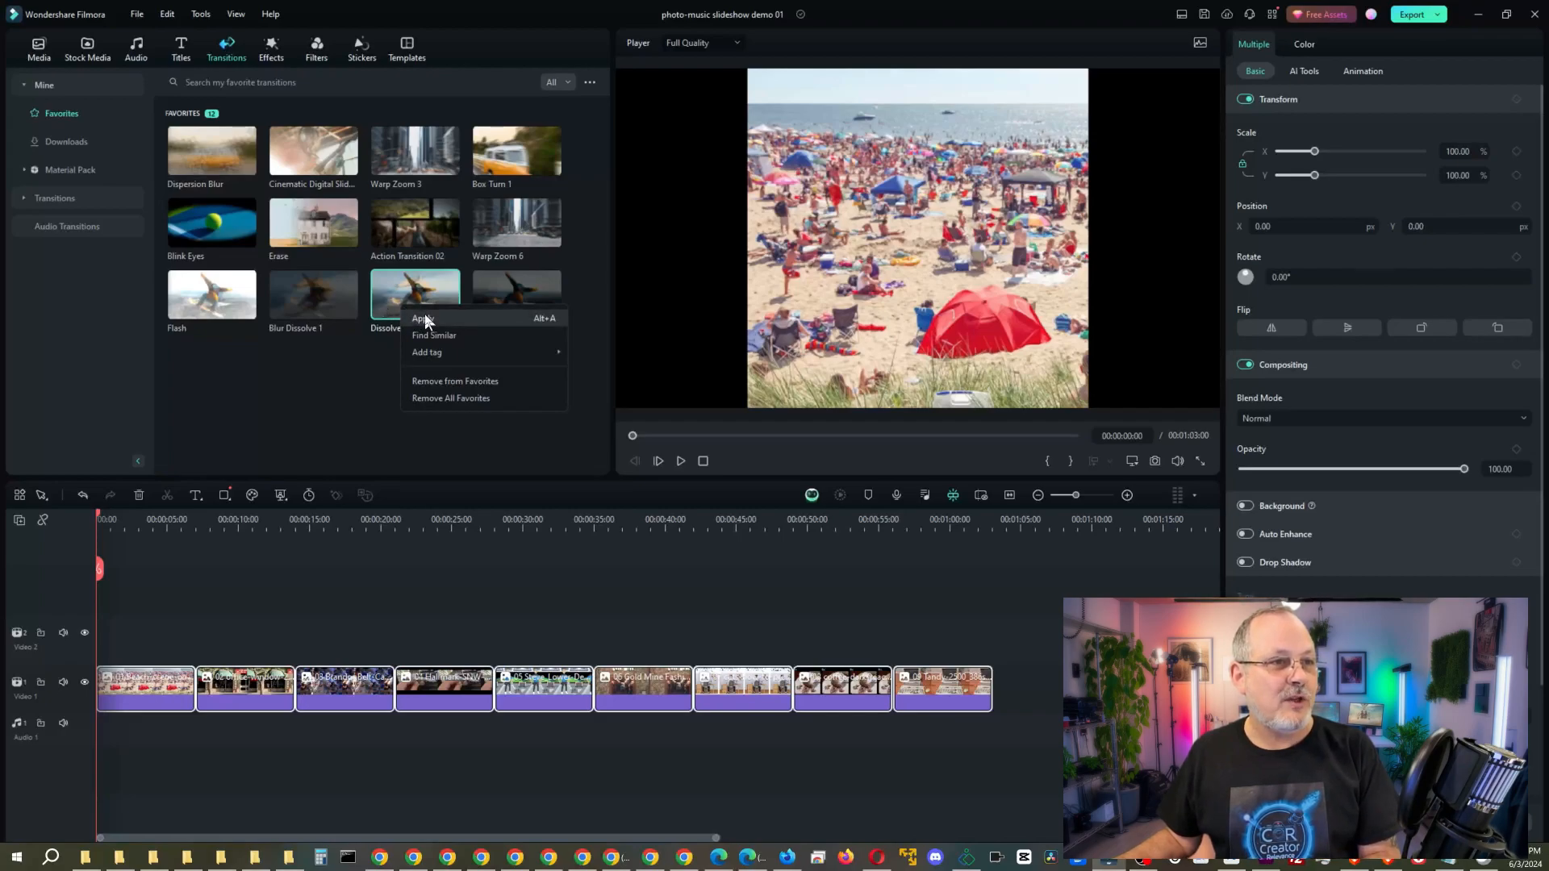
click(425, 320)
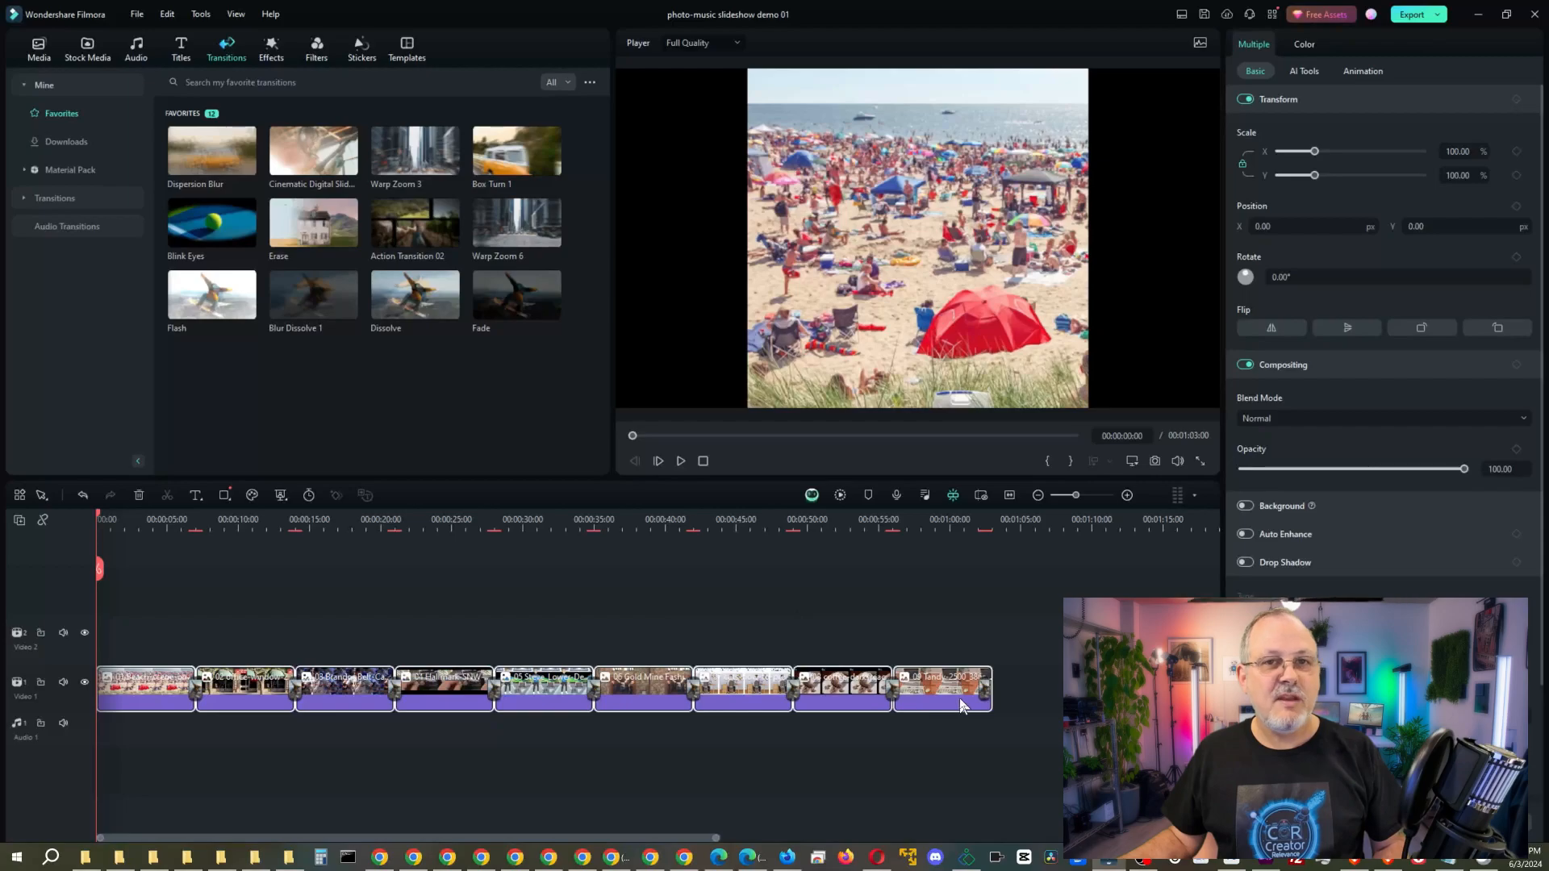
Preview the three imported music tracks: the jazzy uptempo rock song, Low and Slow background, and Soulful Boom Bap Hip Hop
click(41, 48)
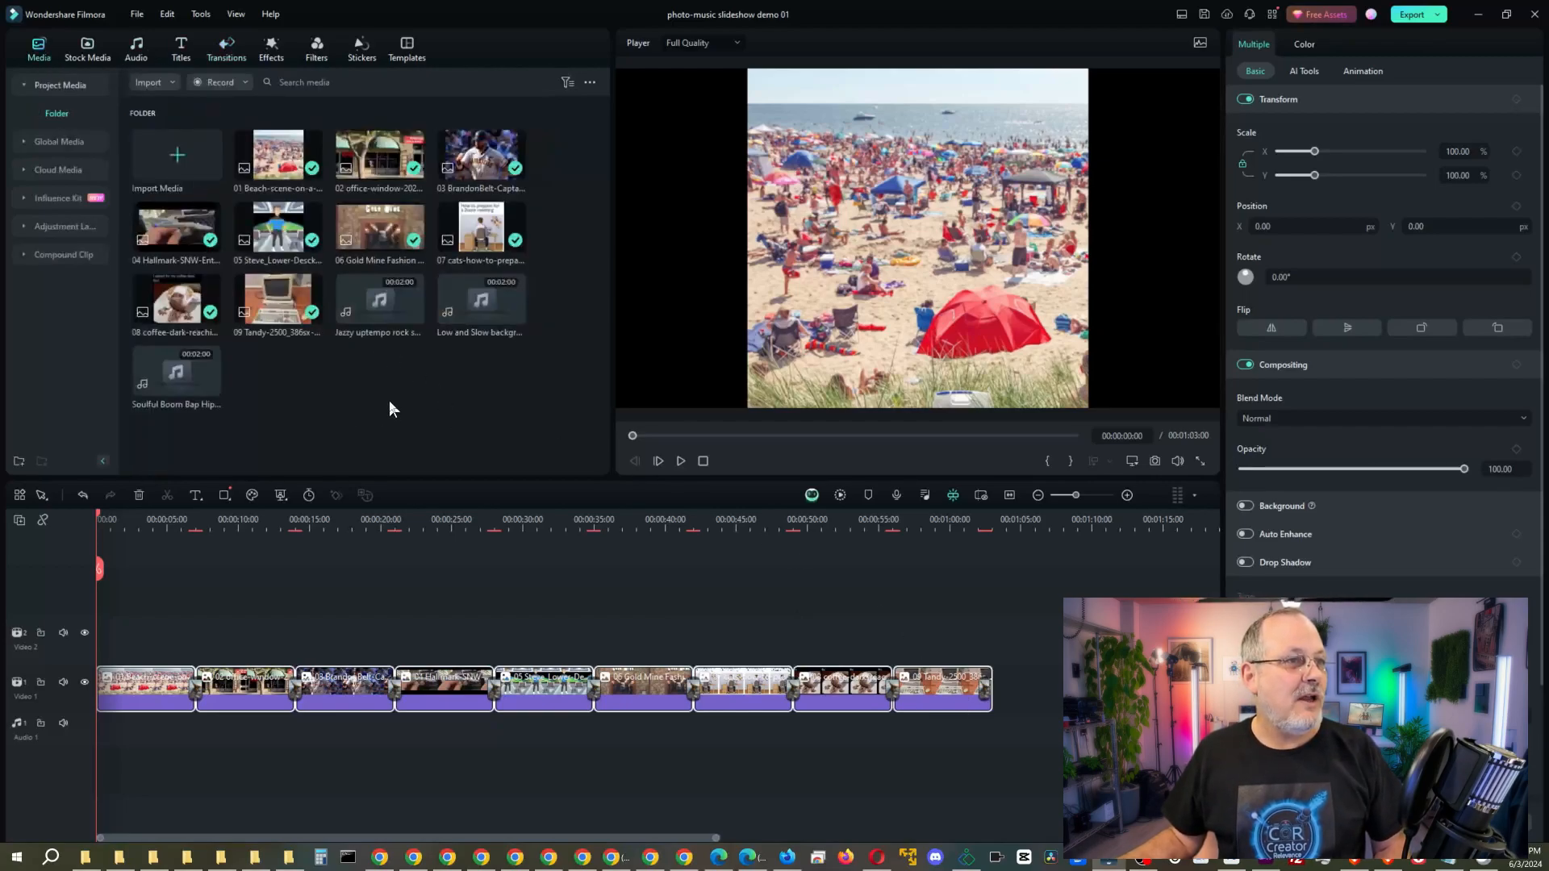
double_click(382, 307)
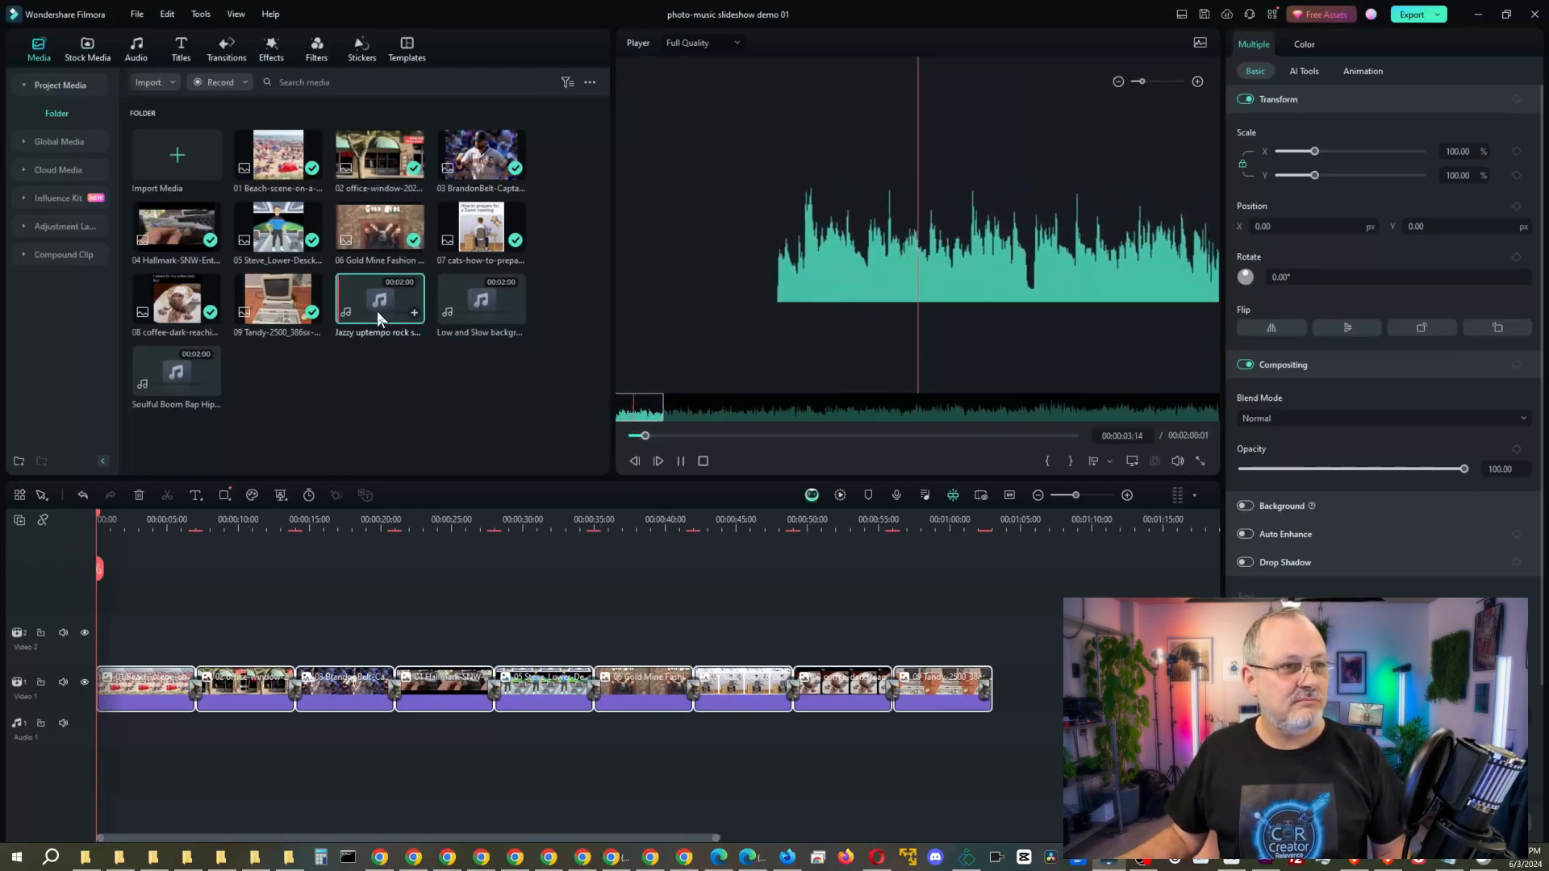
double_click(480, 302)
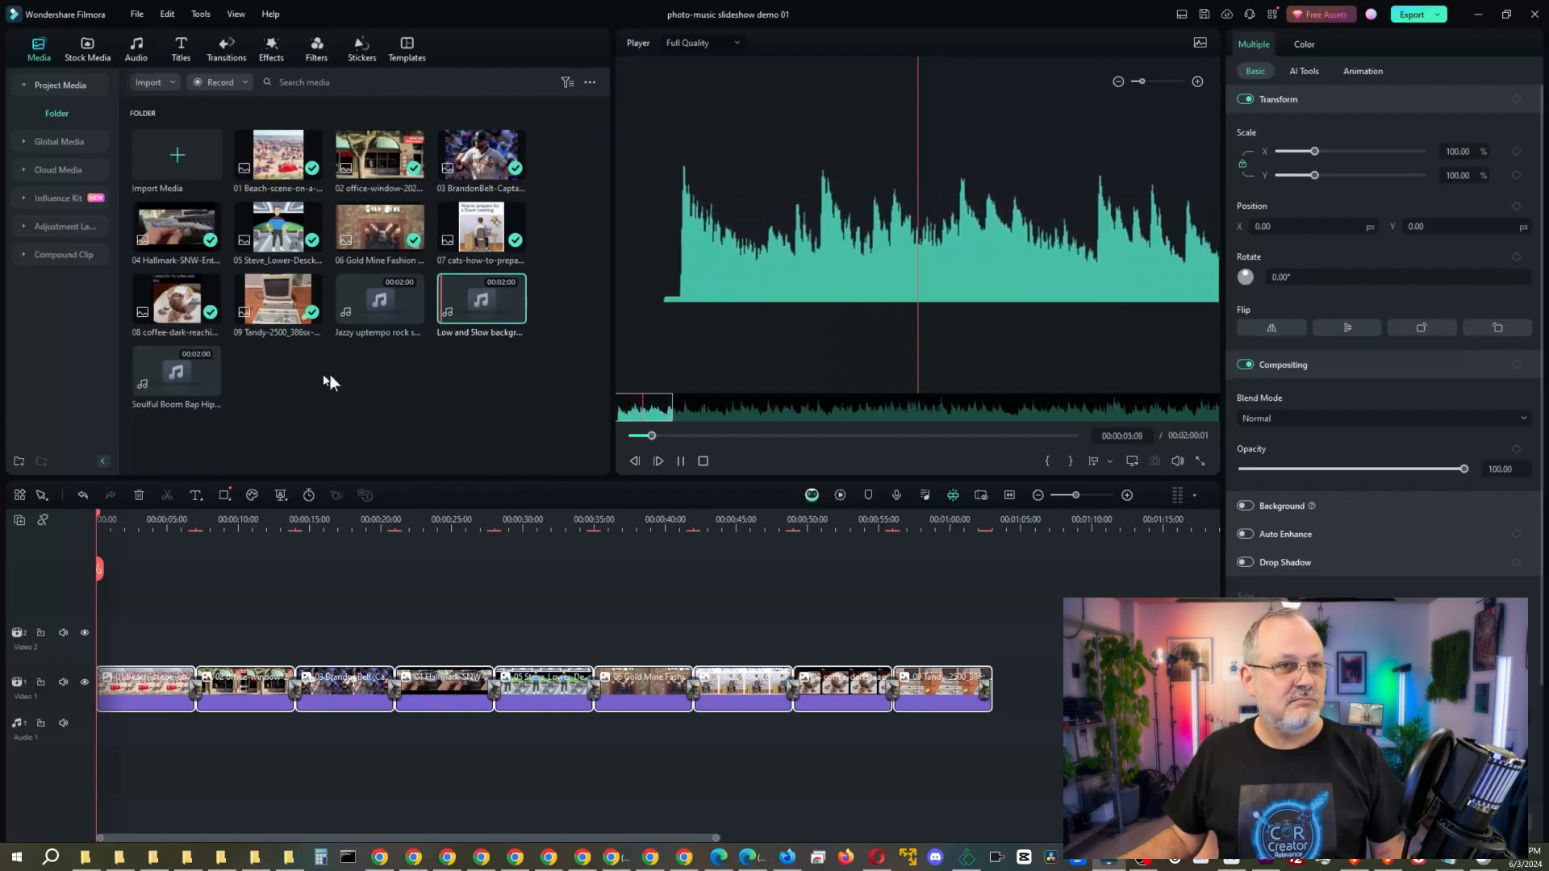
double_click(174, 370)
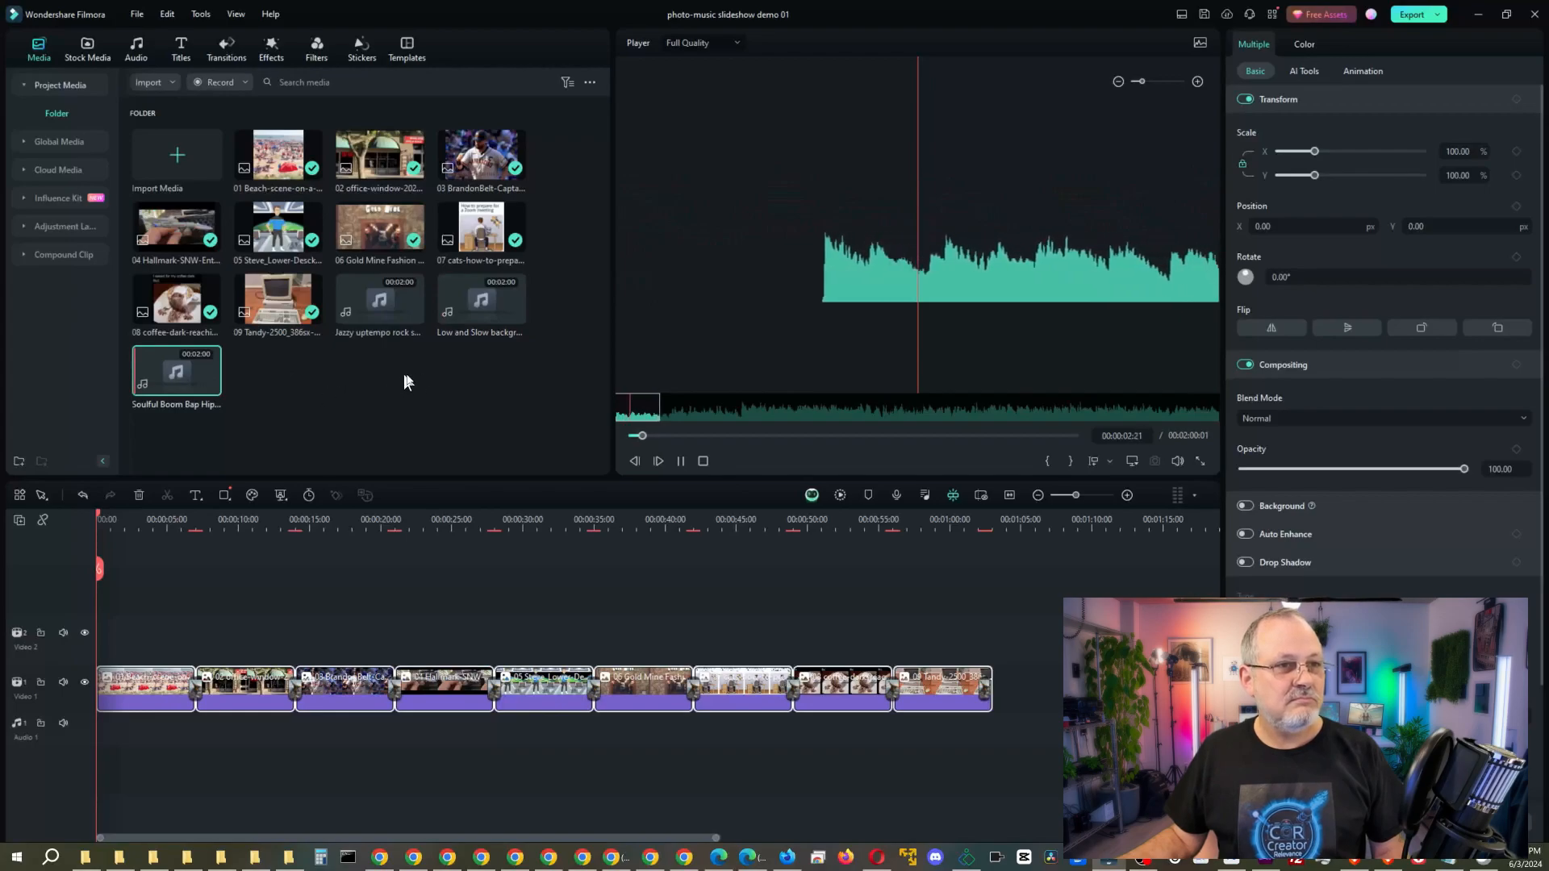
click(702, 461)
click(474, 401)
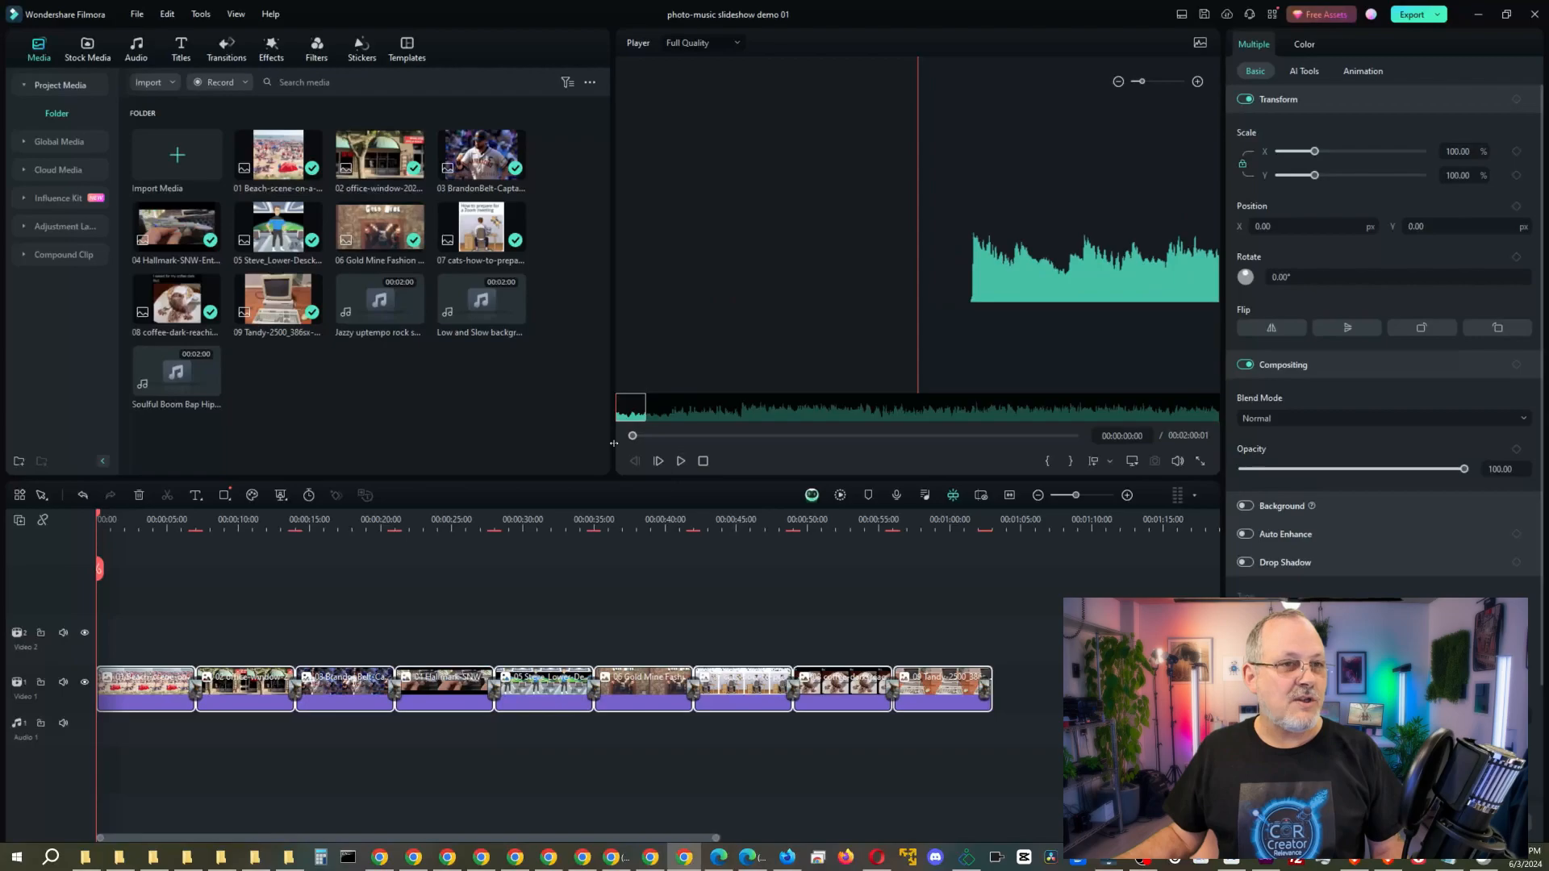
Place the Low and Slow background track on Audio 1 at the timeline start and split it at 00:01:03:00
click(476, 312)
drag(476, 314, 102, 725)
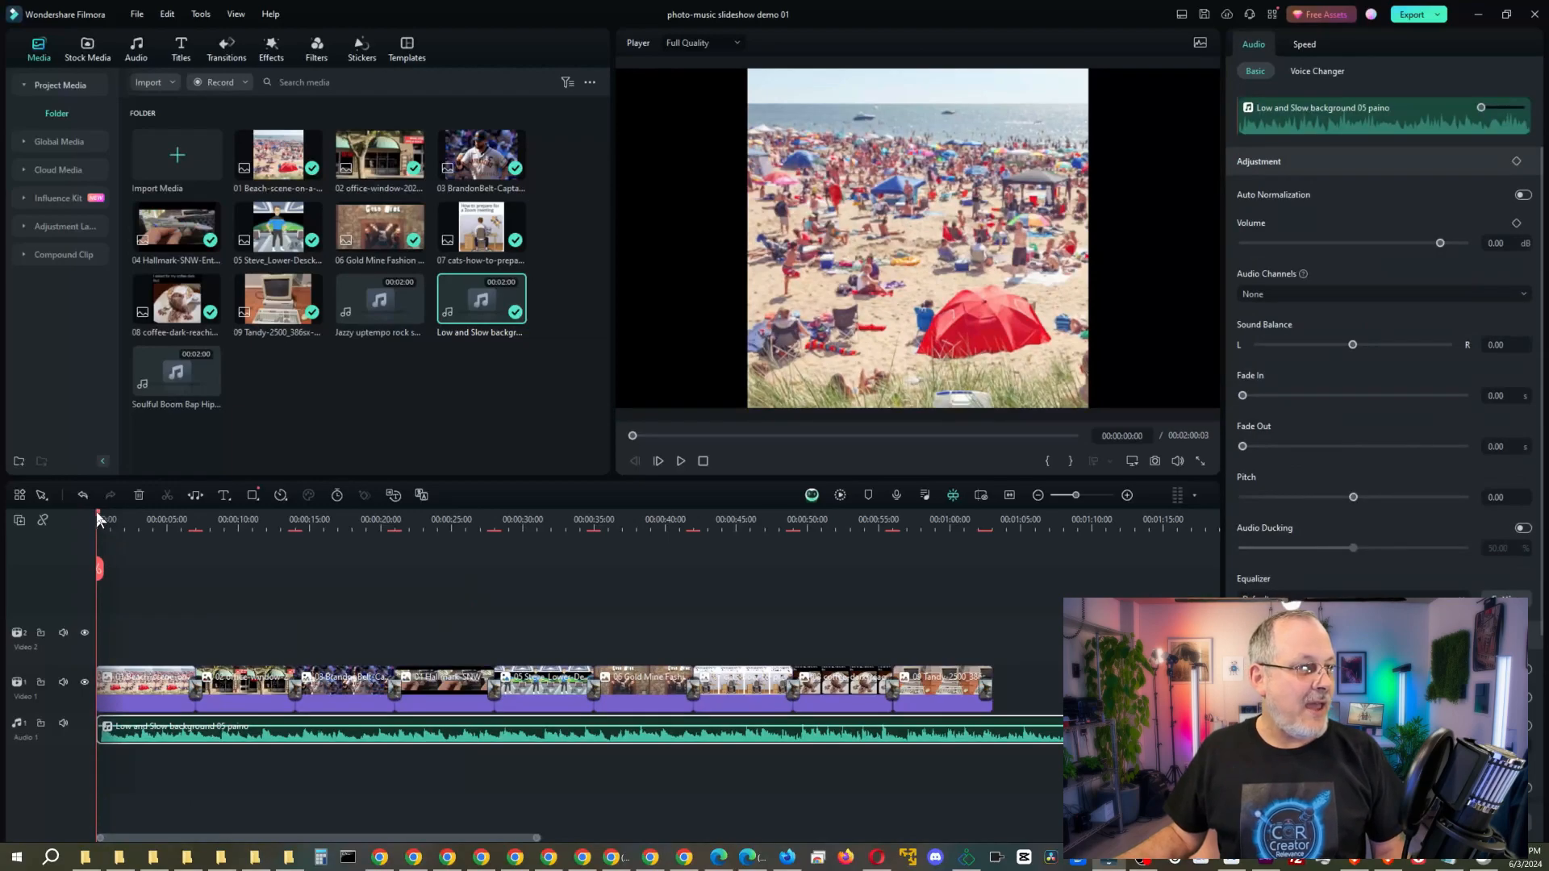
drag(98, 518, 993, 530)
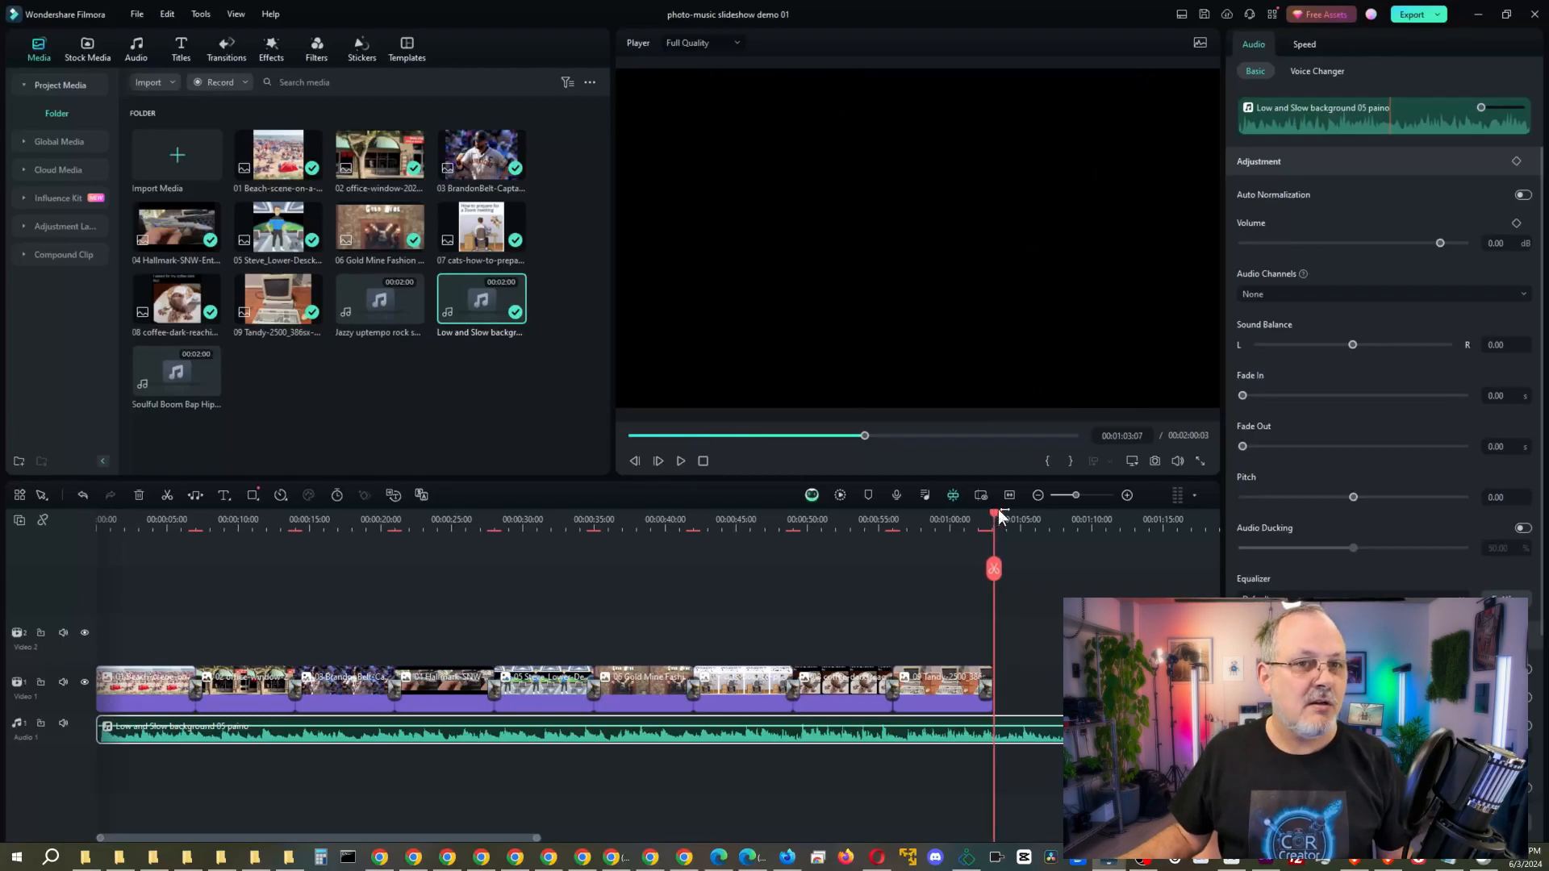
click(1141, 437)
click(1142, 437)
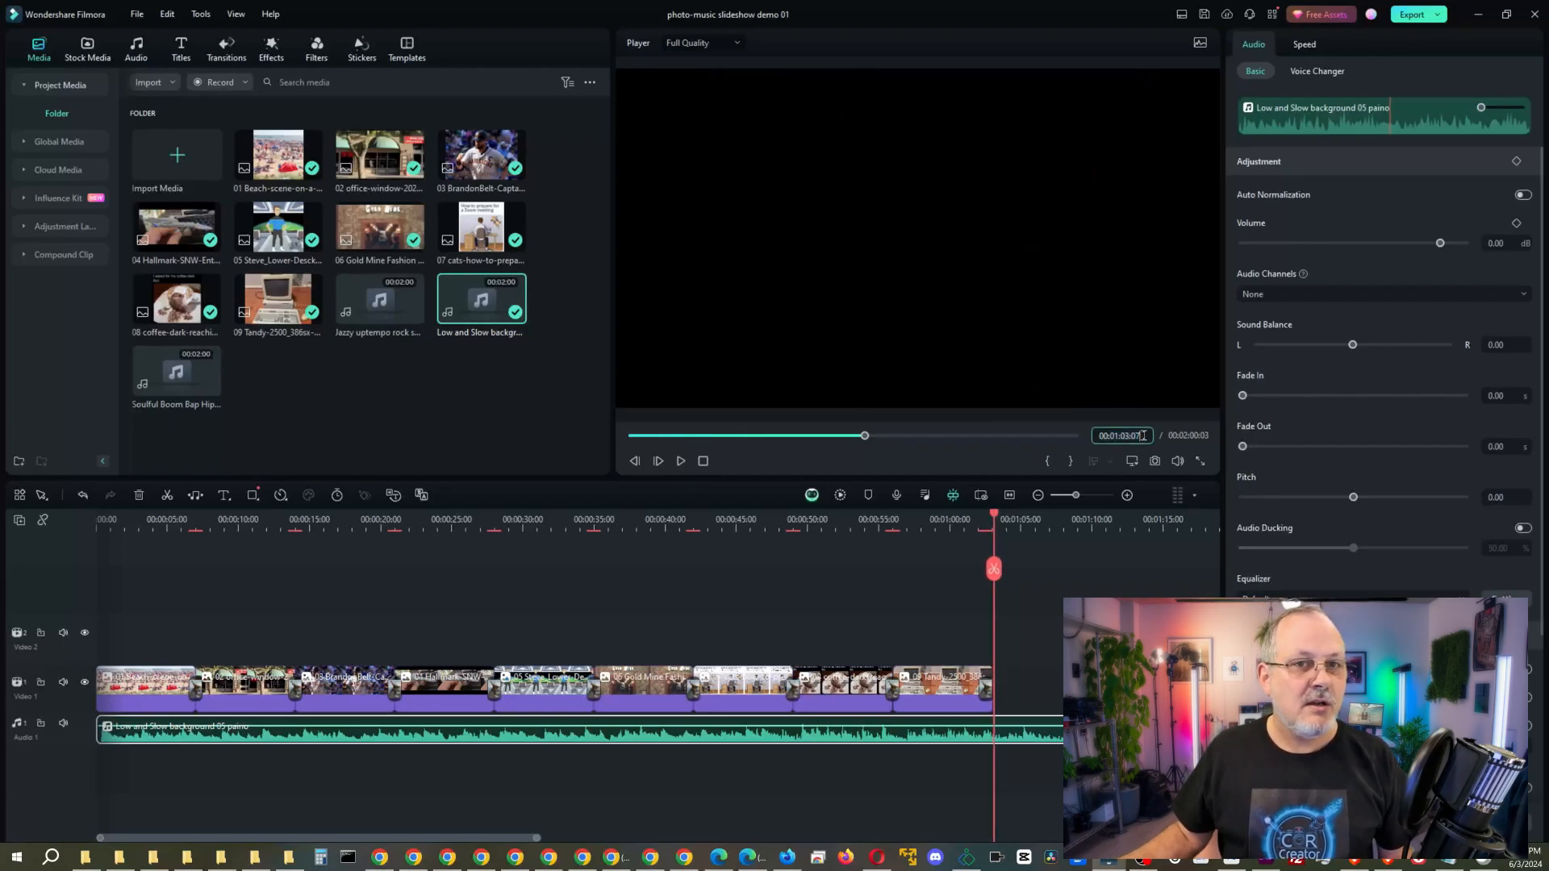
key(BackSpace)
text(0)
key(Return)
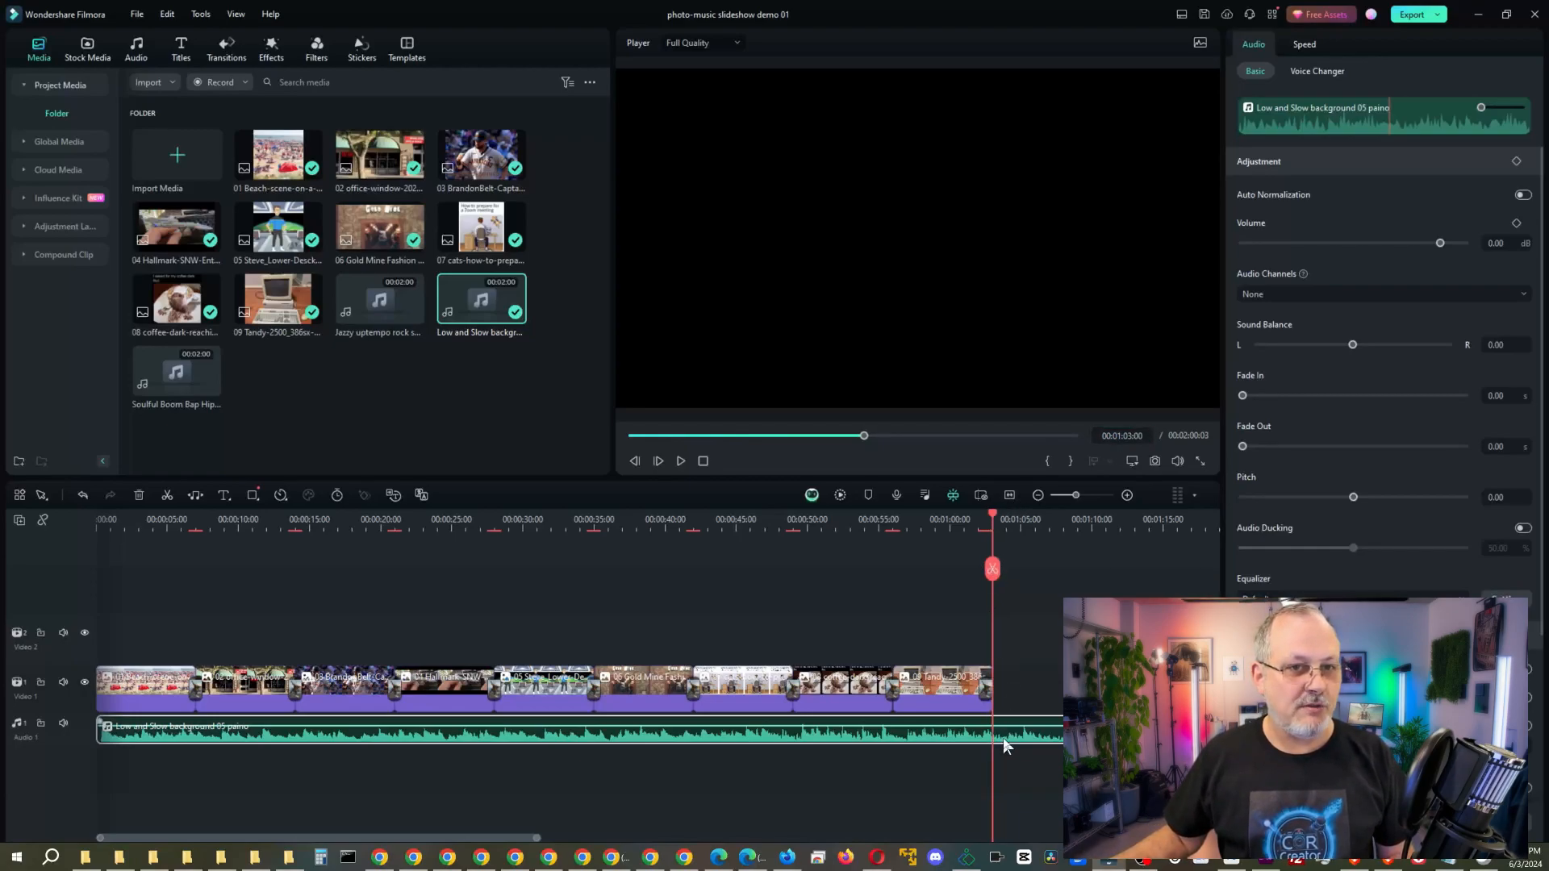
click(993, 573)
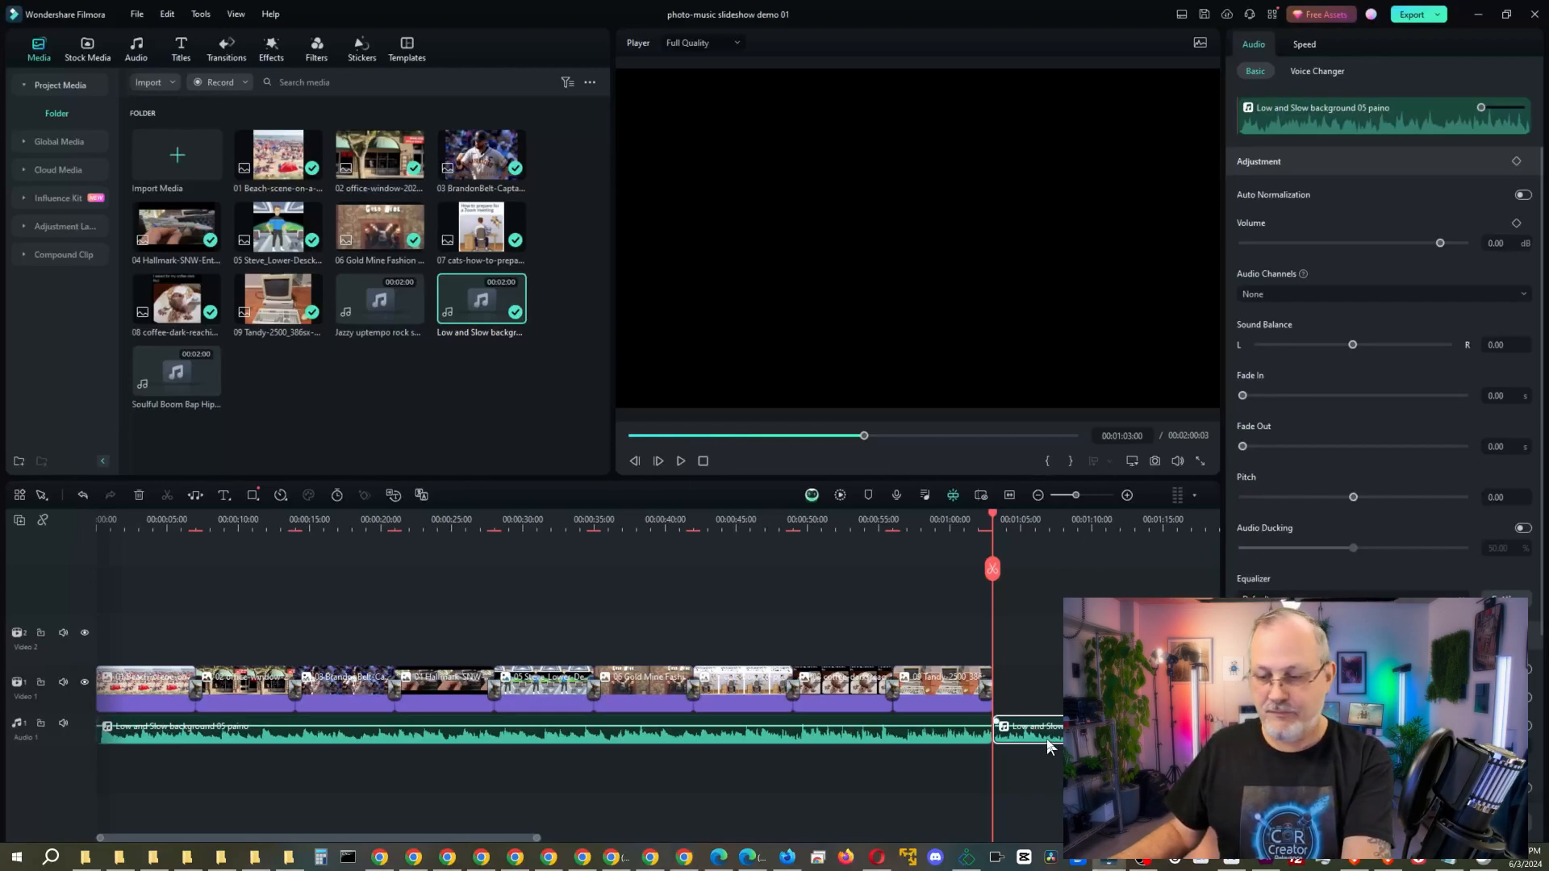
Delete the leftover music past 00:01:03:00 and end the remaining track with a Logarithmic Fade lasting about 3 seconds
key(Delete)
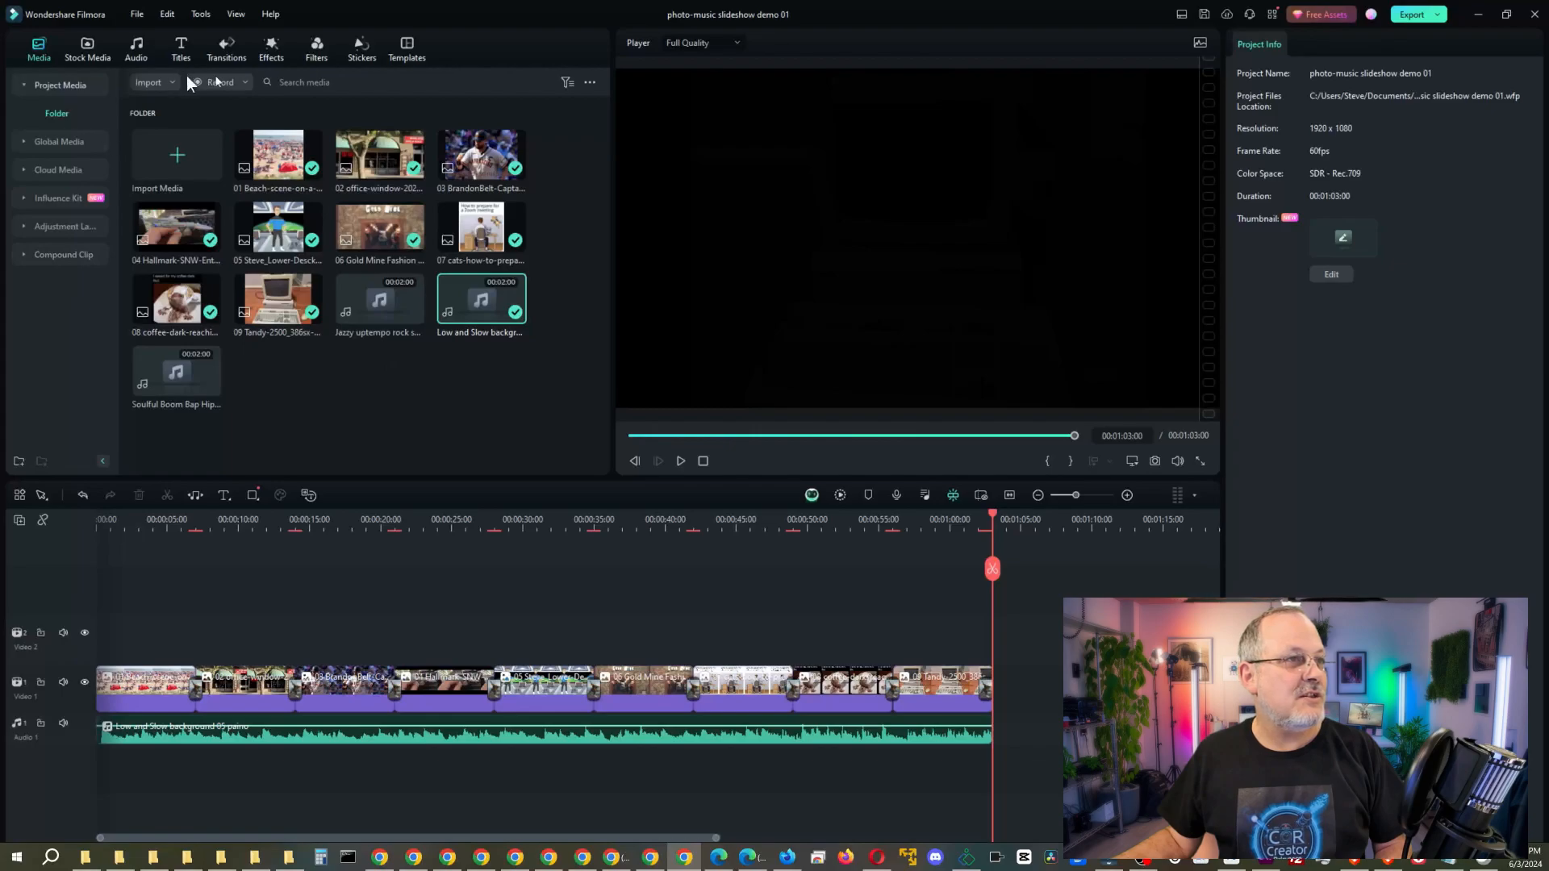
click(227, 52)
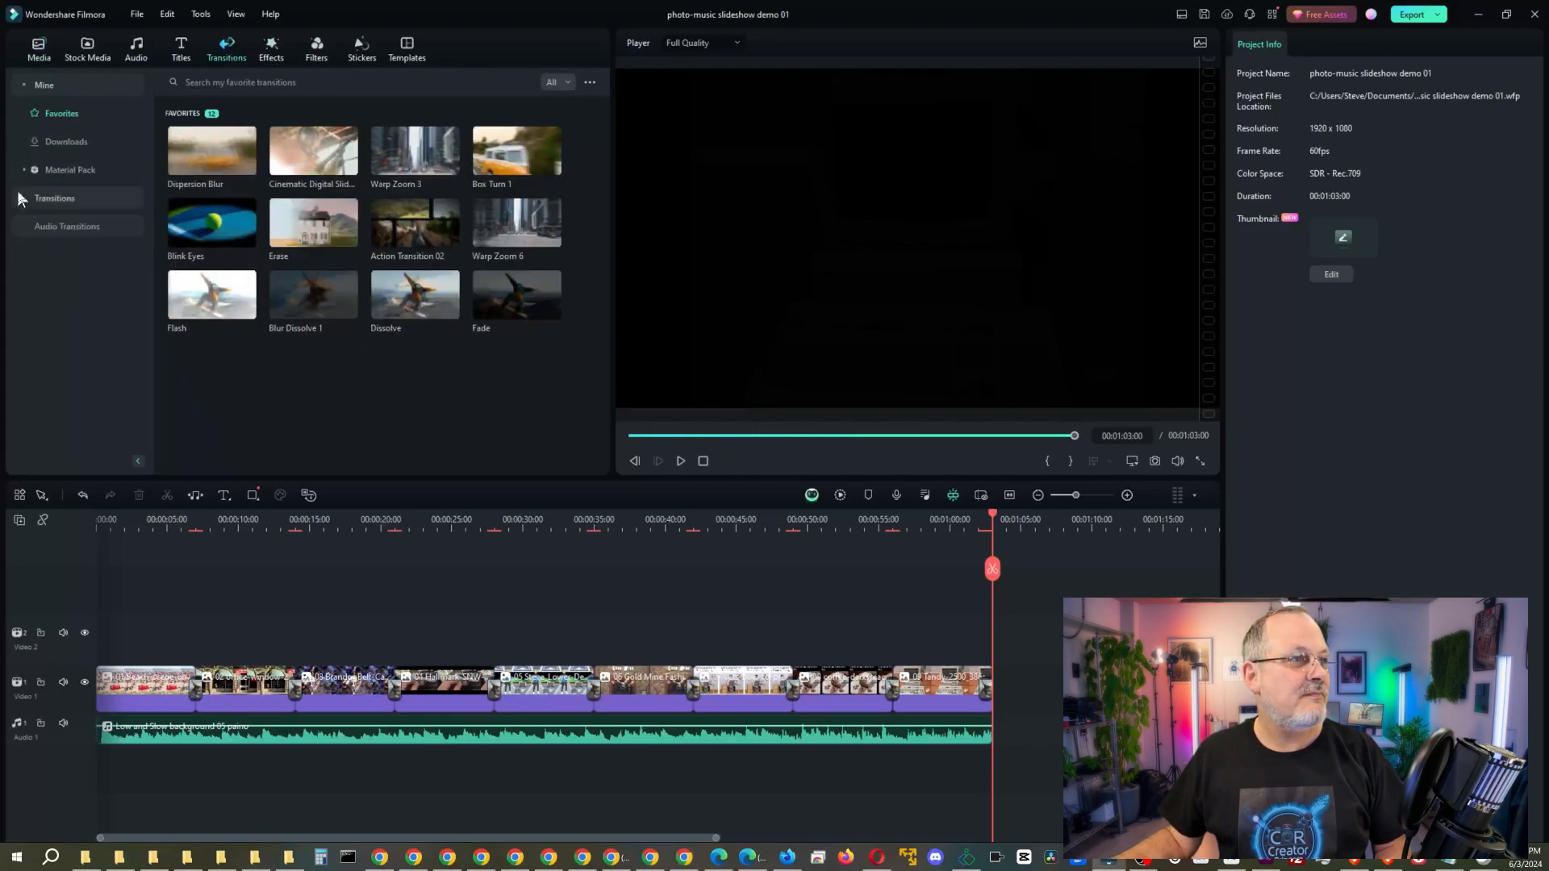
click(63, 226)
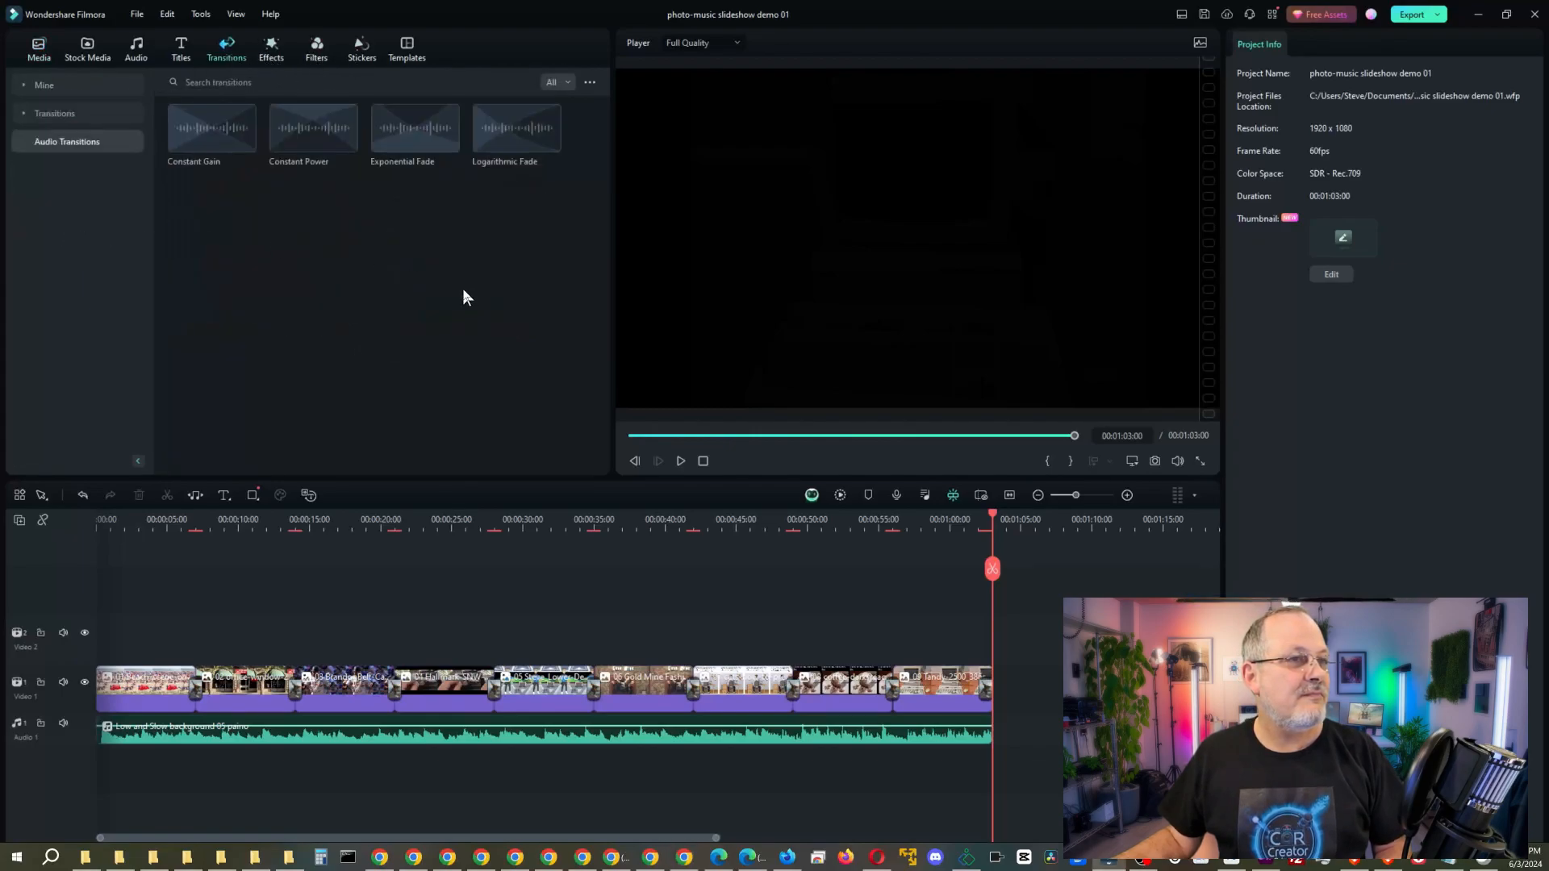
click(493, 150)
mouse_move(492, 150)
mouse_down()
mouse_move(927, 615)
mouse_move(983, 736)
mouse_up()
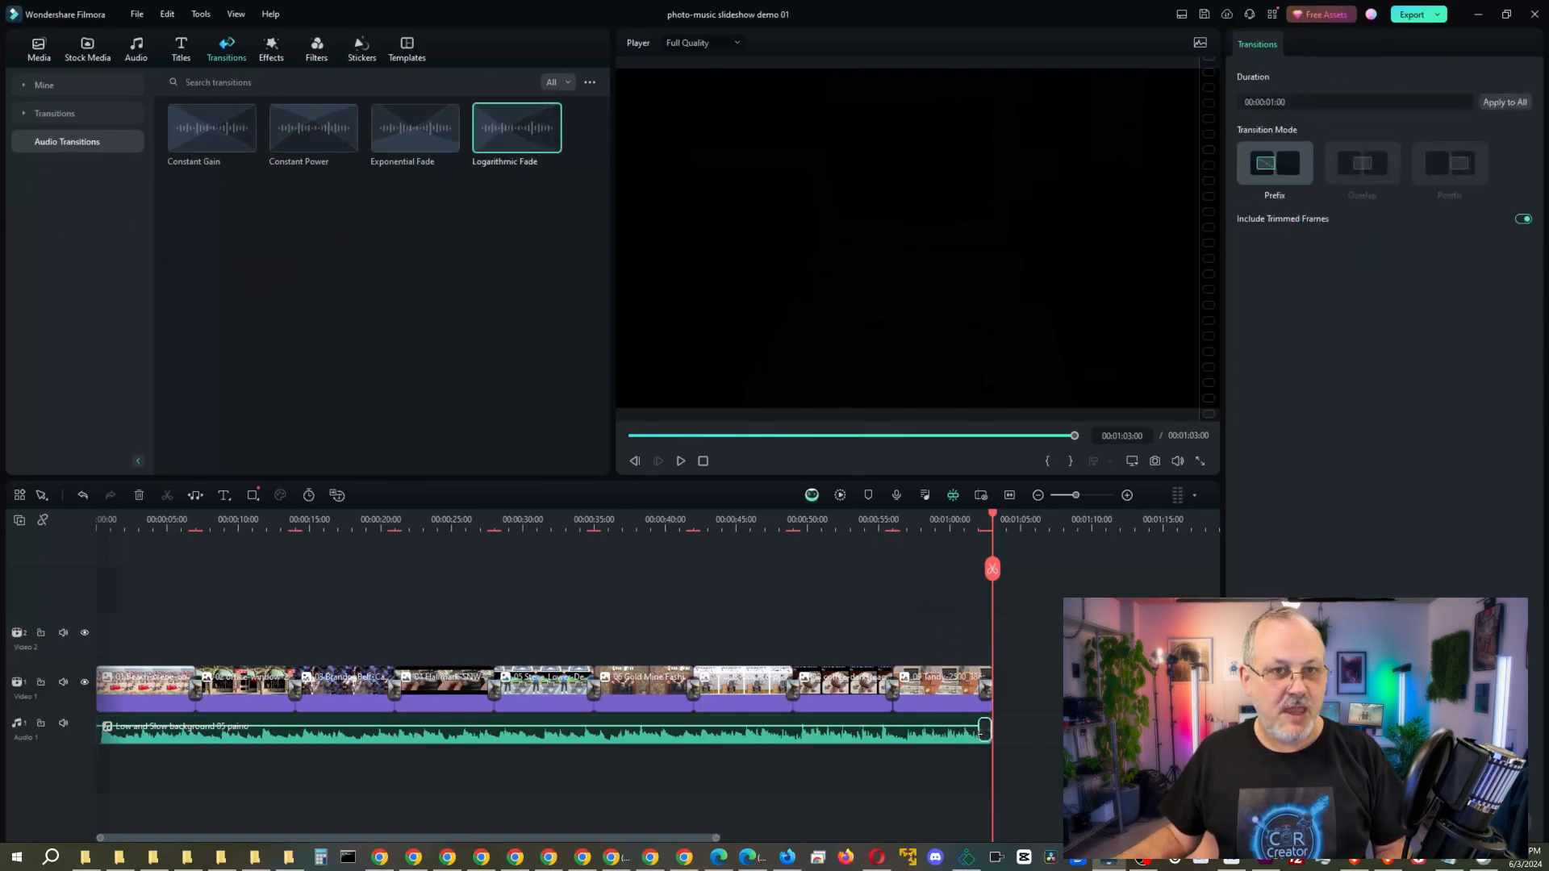
mouse_move(982, 736)
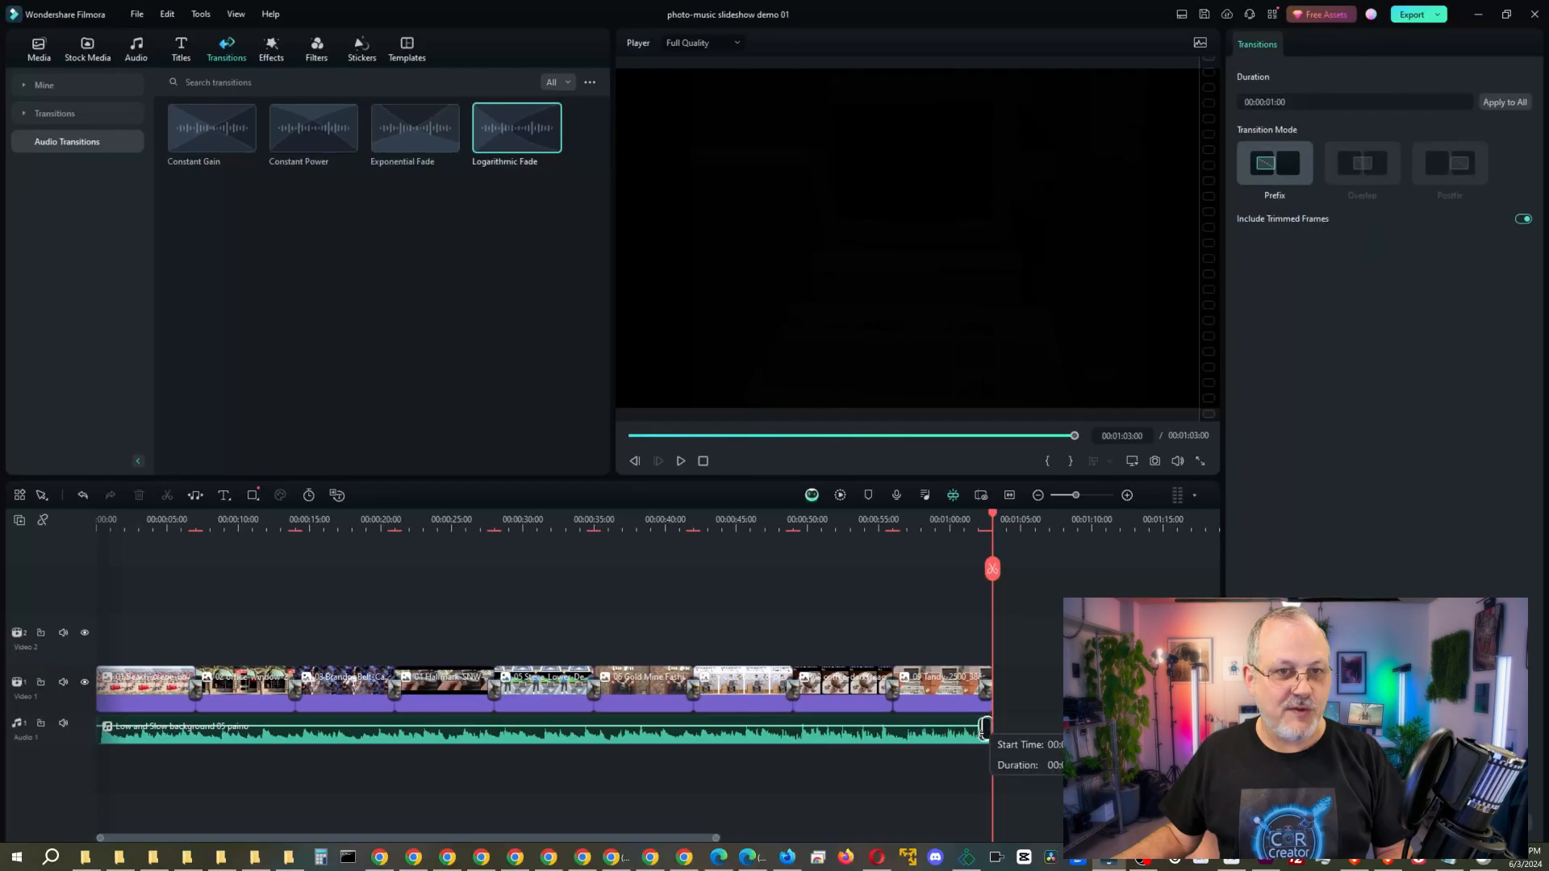
drag(981, 729, 947, 732)
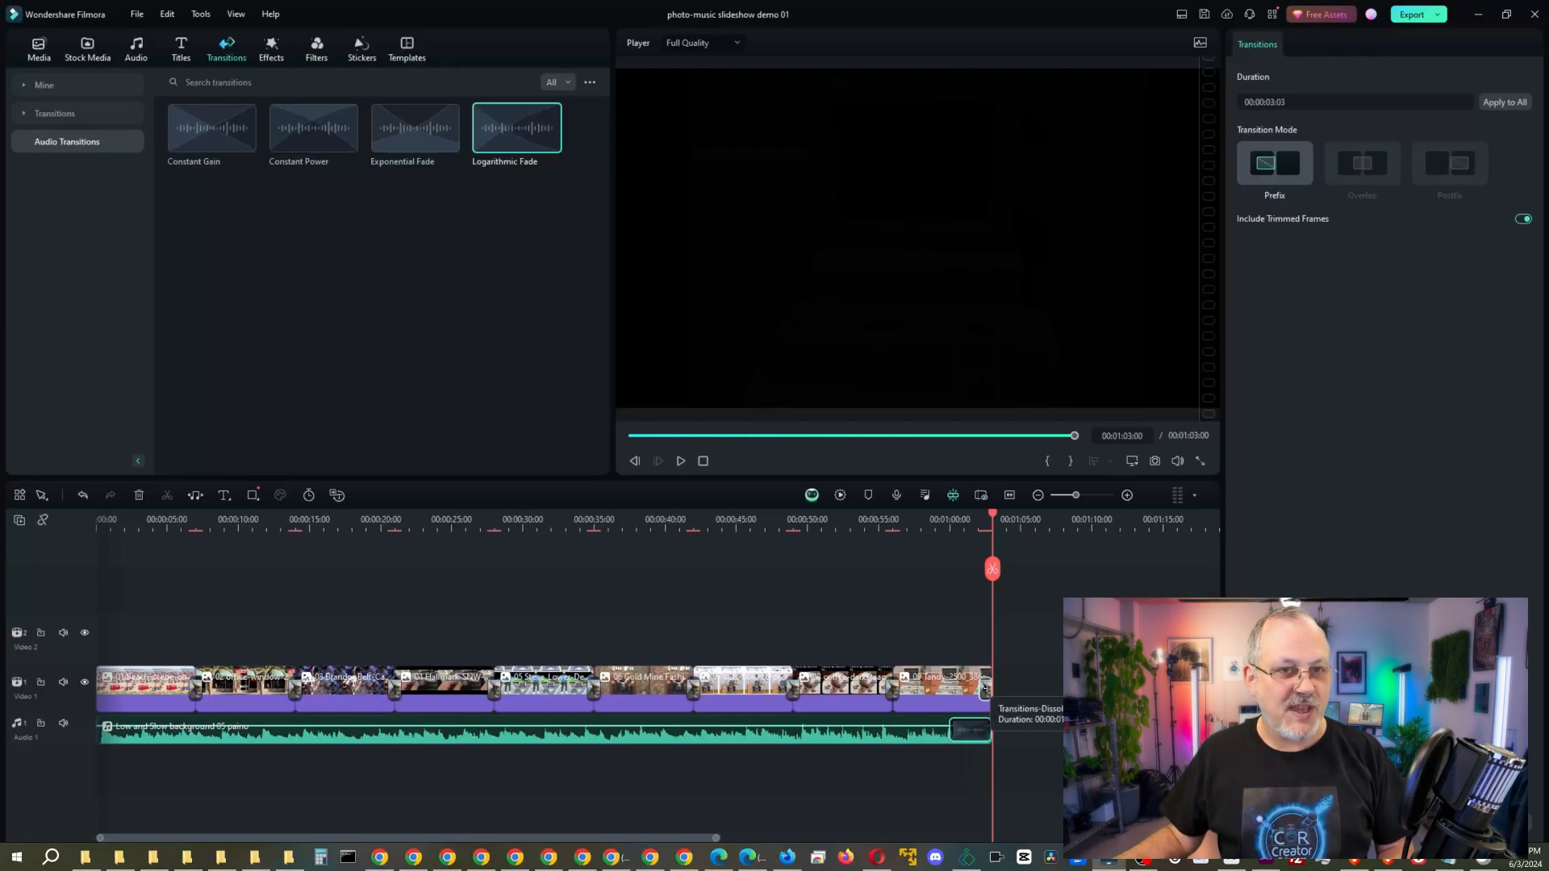
click(984, 691)
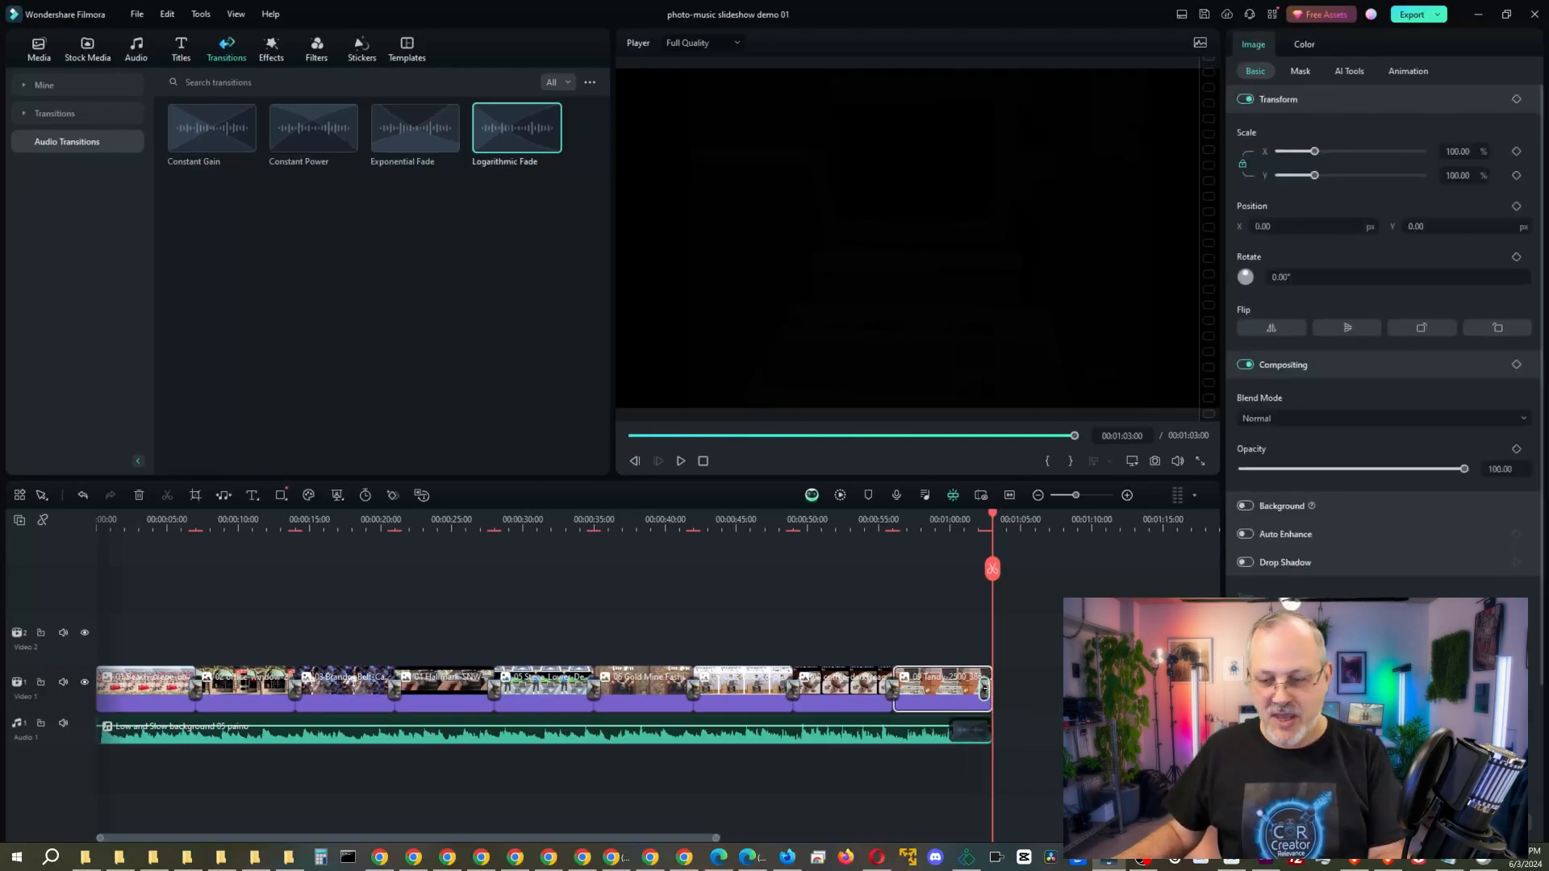
key(Delete)
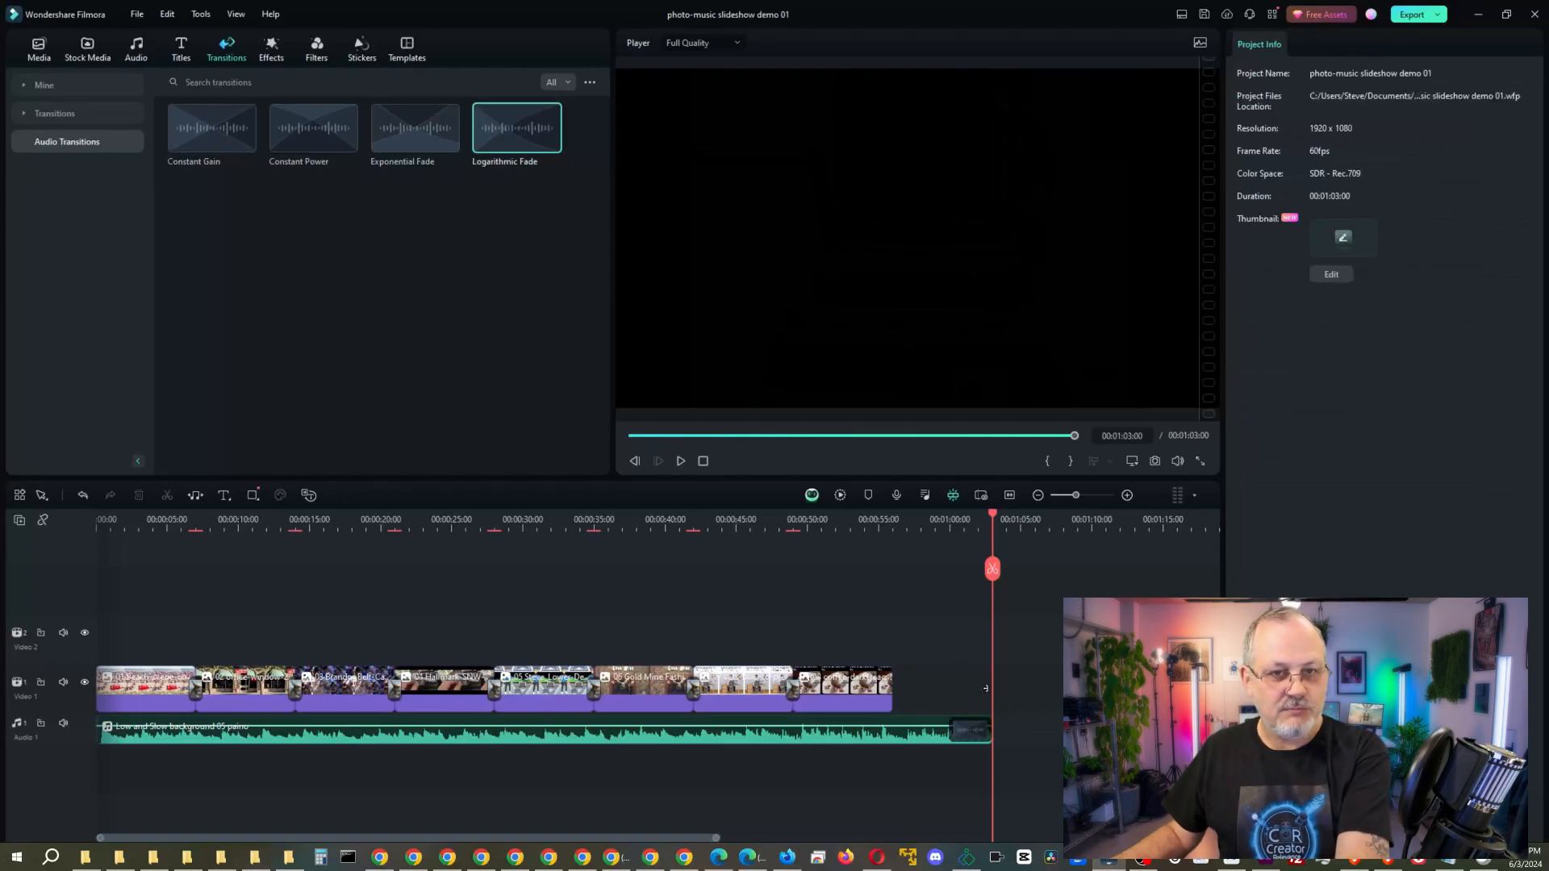
key(ctrl+z)
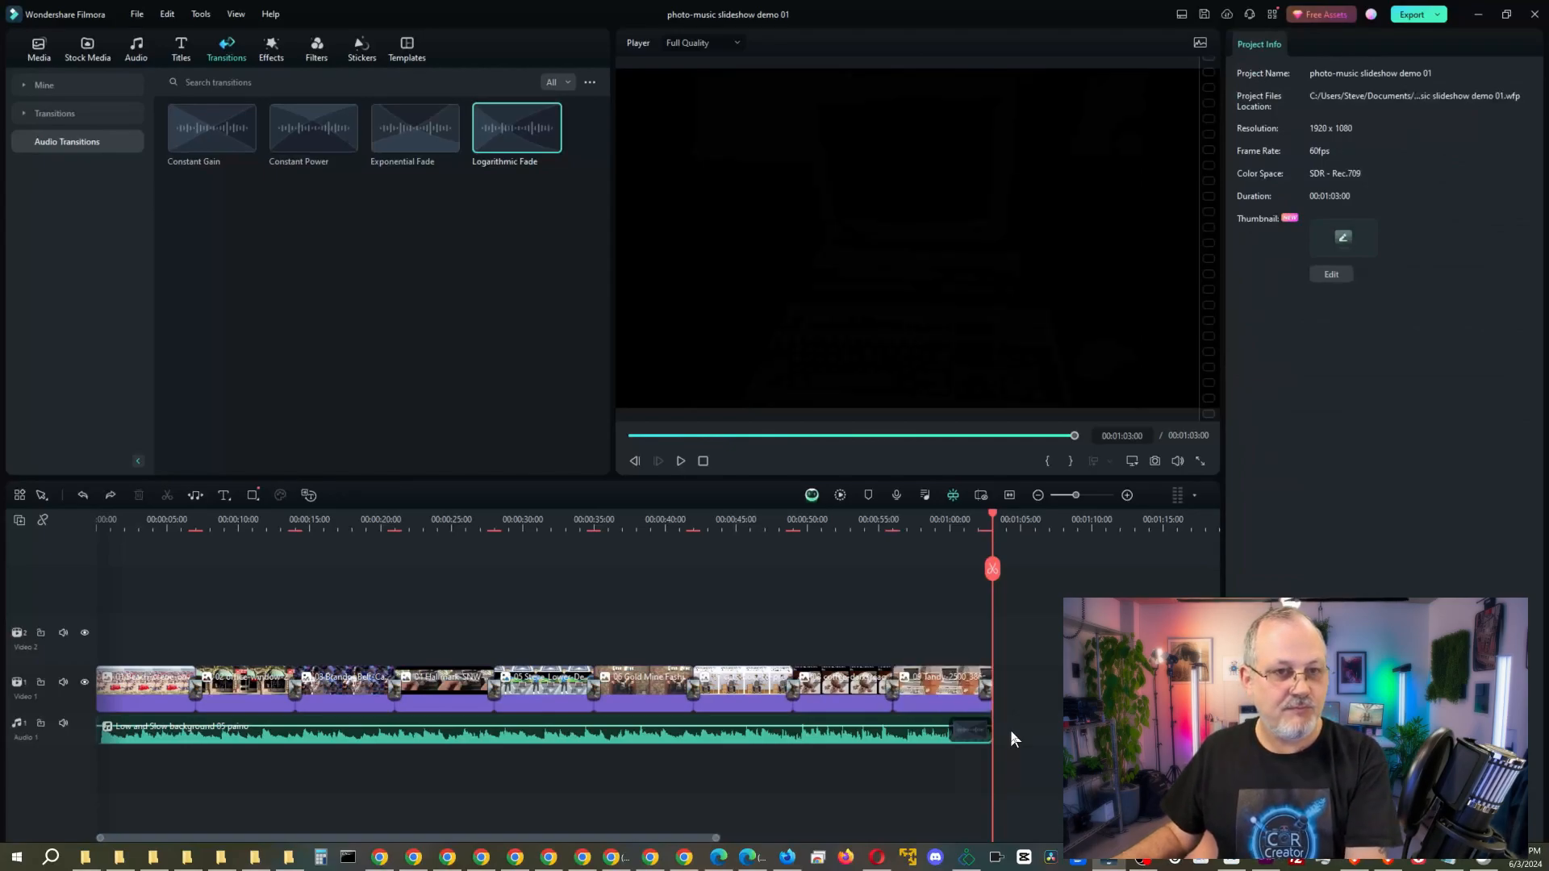
Replace the Dissolve at the end of the last photo with the Fade transition from the favorites
scroll(1013, 525, up, 5)
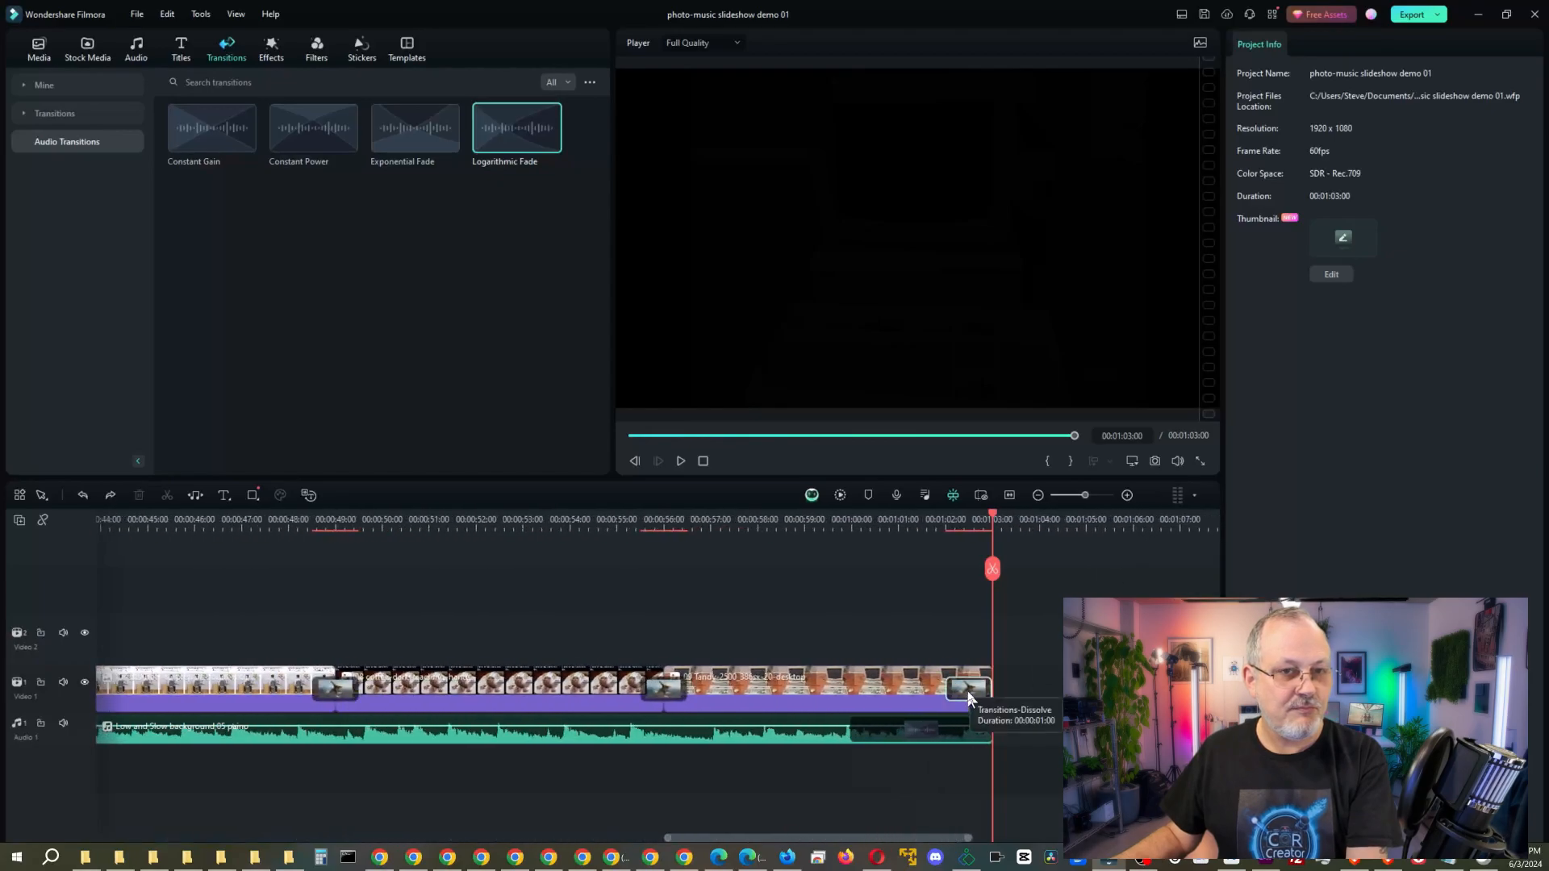
click(968, 690)
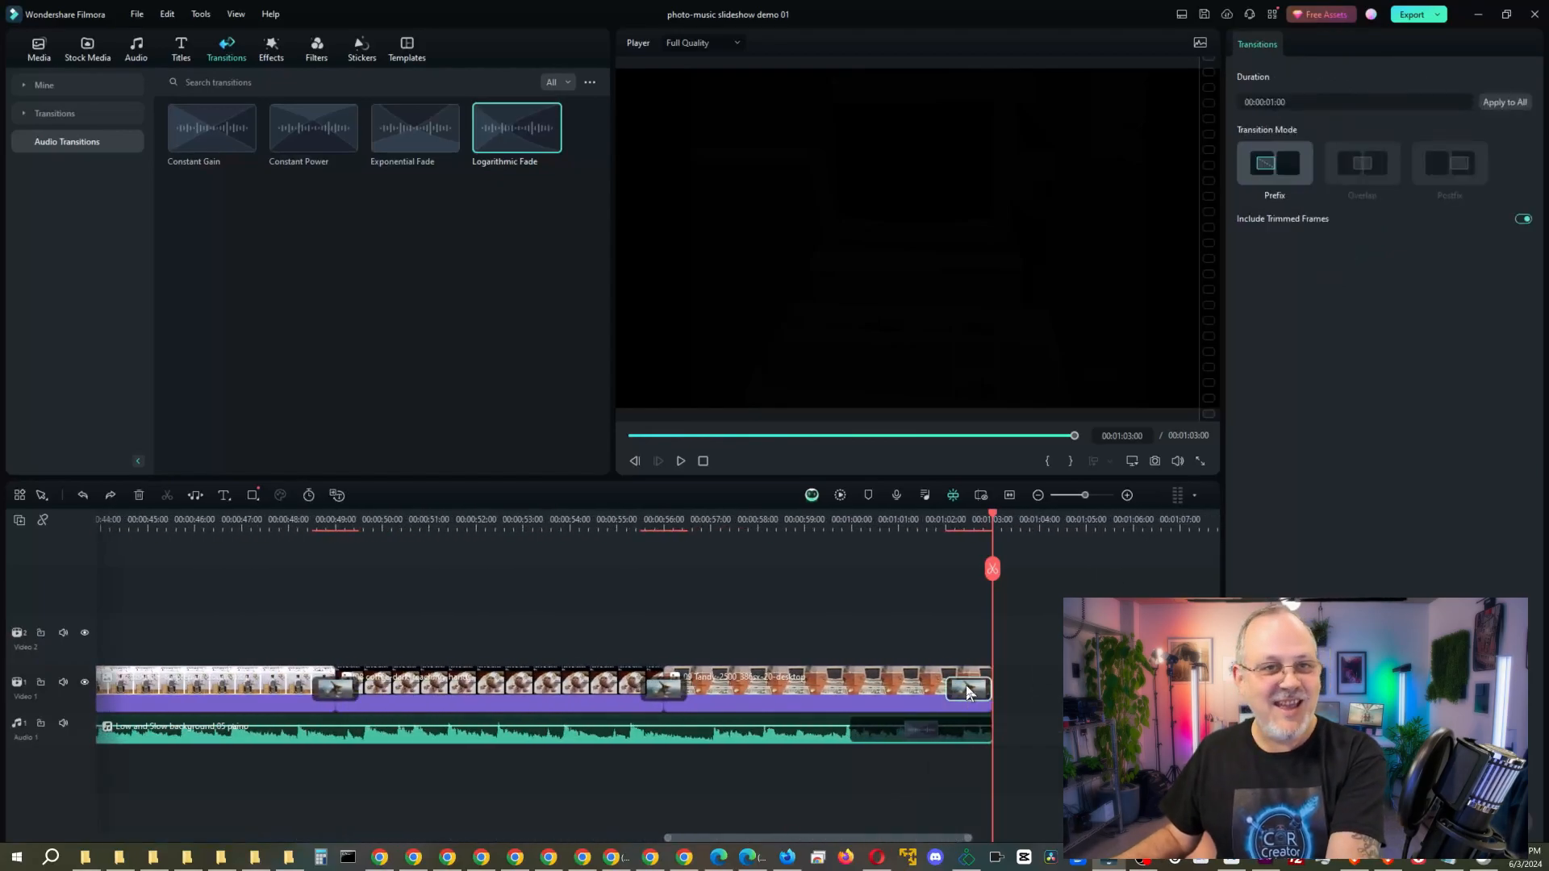
key(Delete)
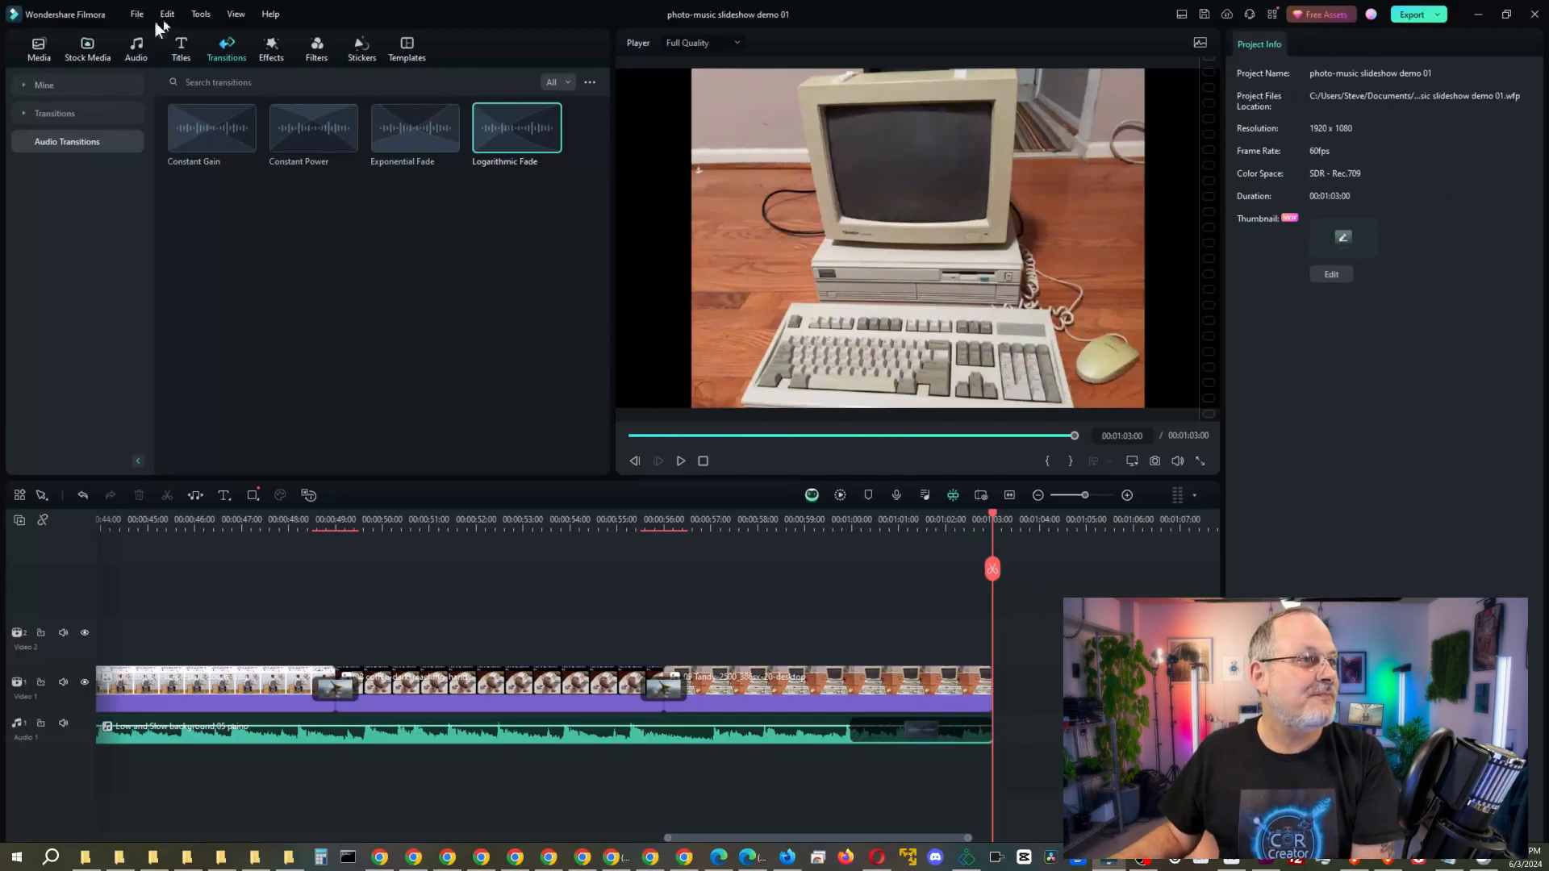
click(32, 89)
drag(492, 289, 972, 694)
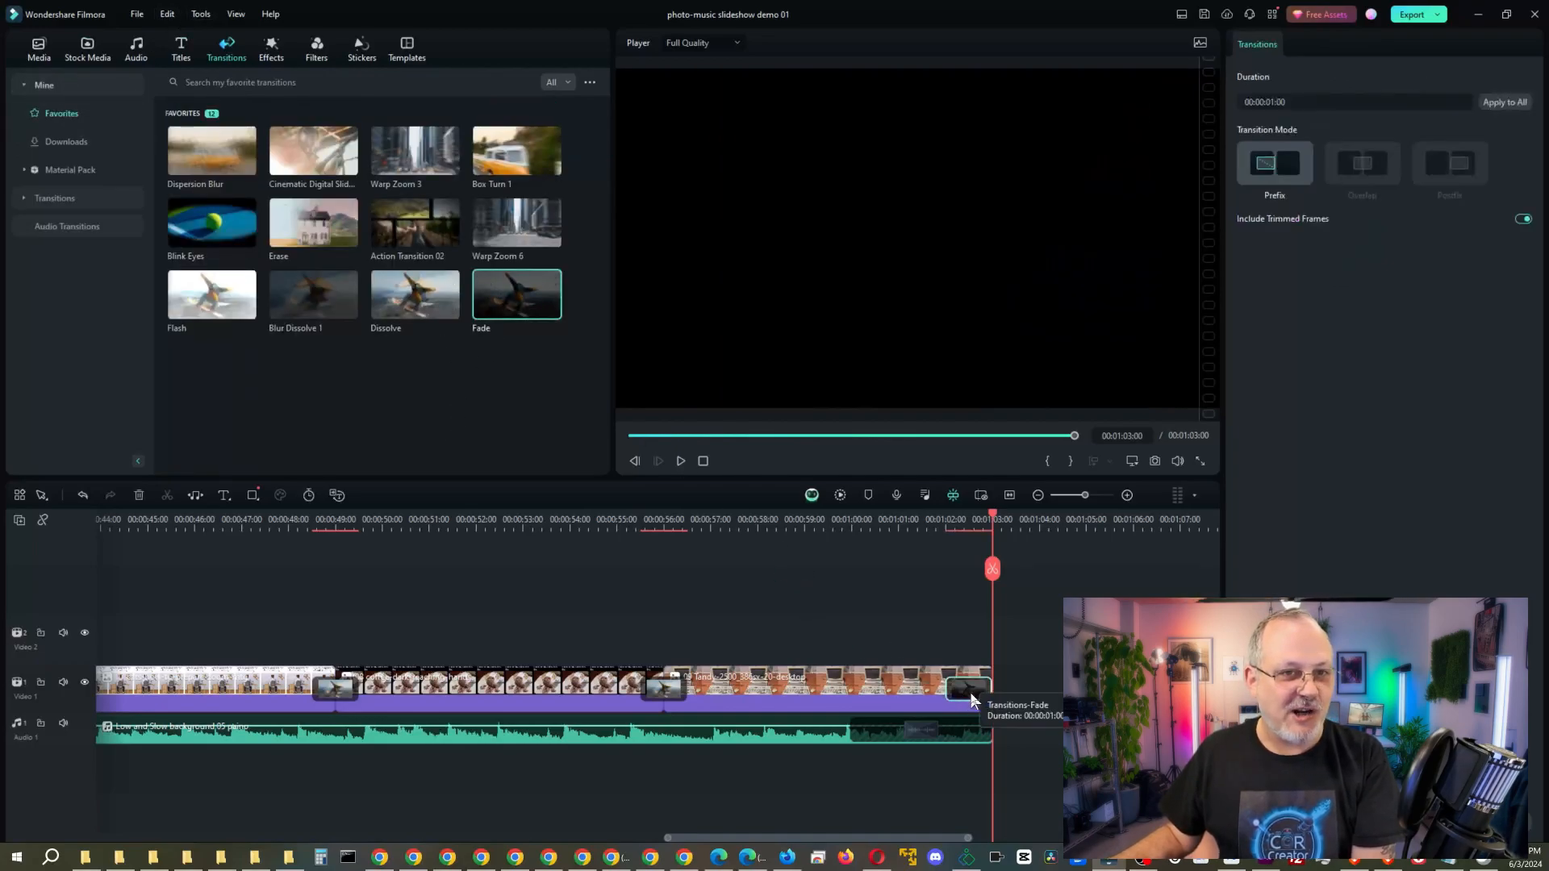
Set the duration of the Fade on the last photo to 2 seconds and preview the slideshow's ending
right_click(970, 694)
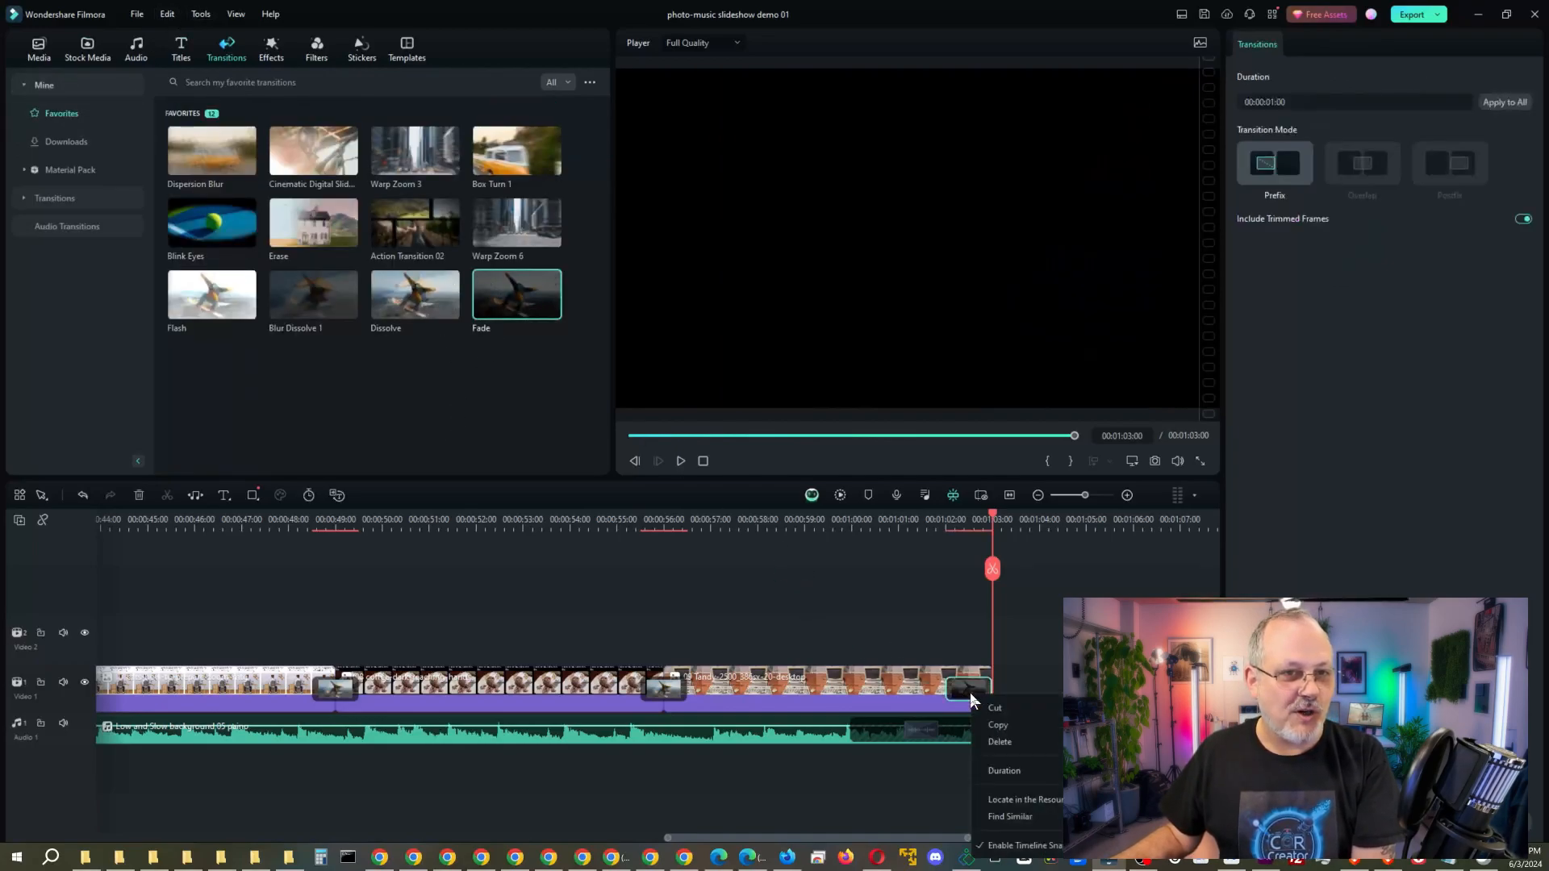
click(1001, 771)
double_click(779, 373)
click(779, 373)
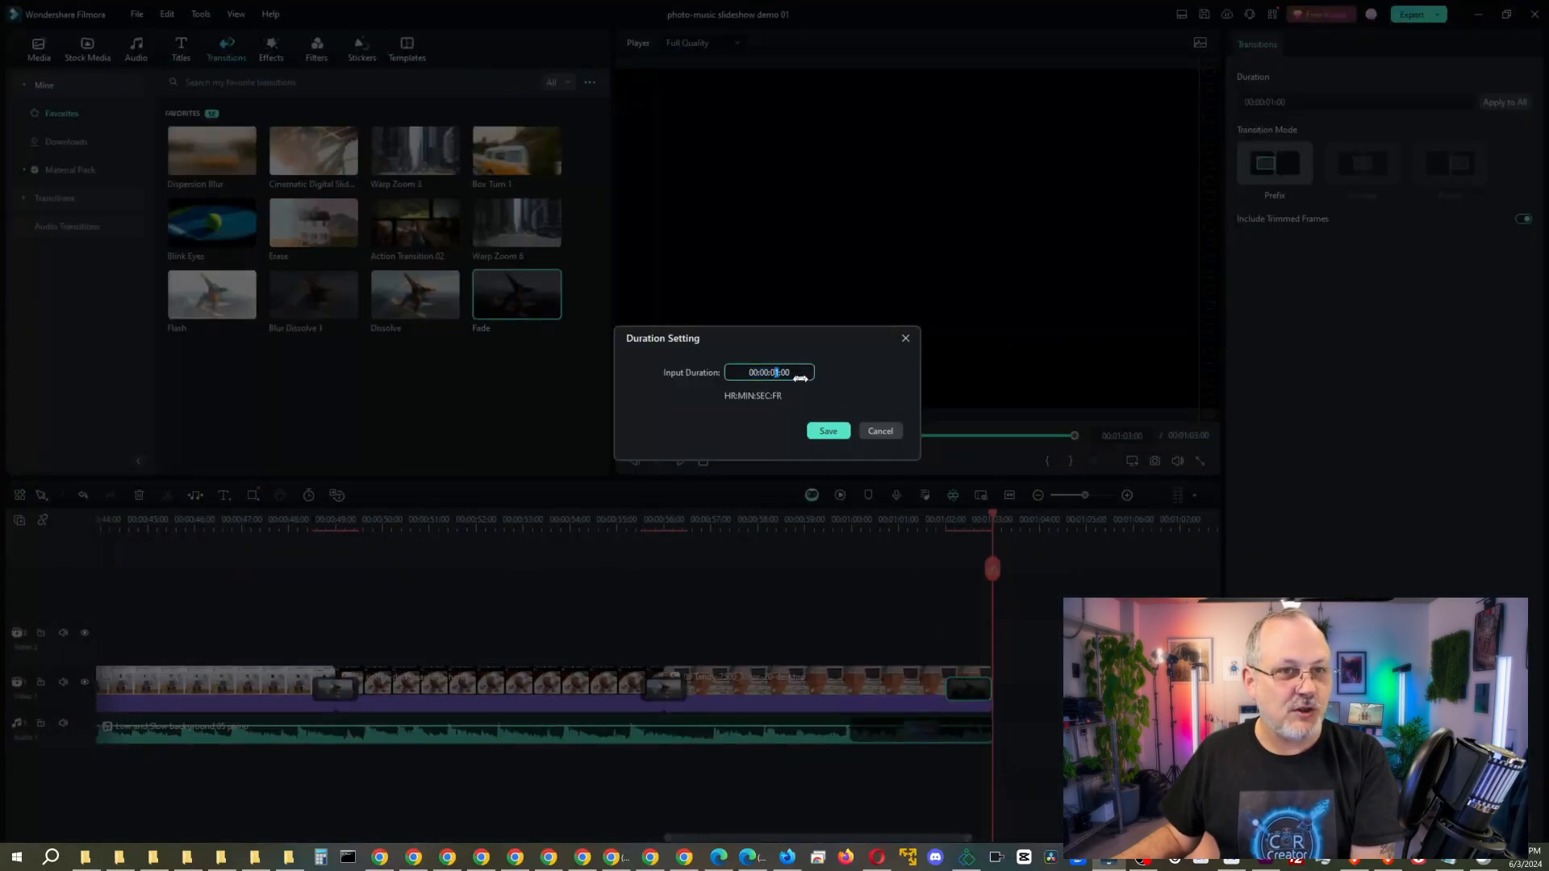
text(2)
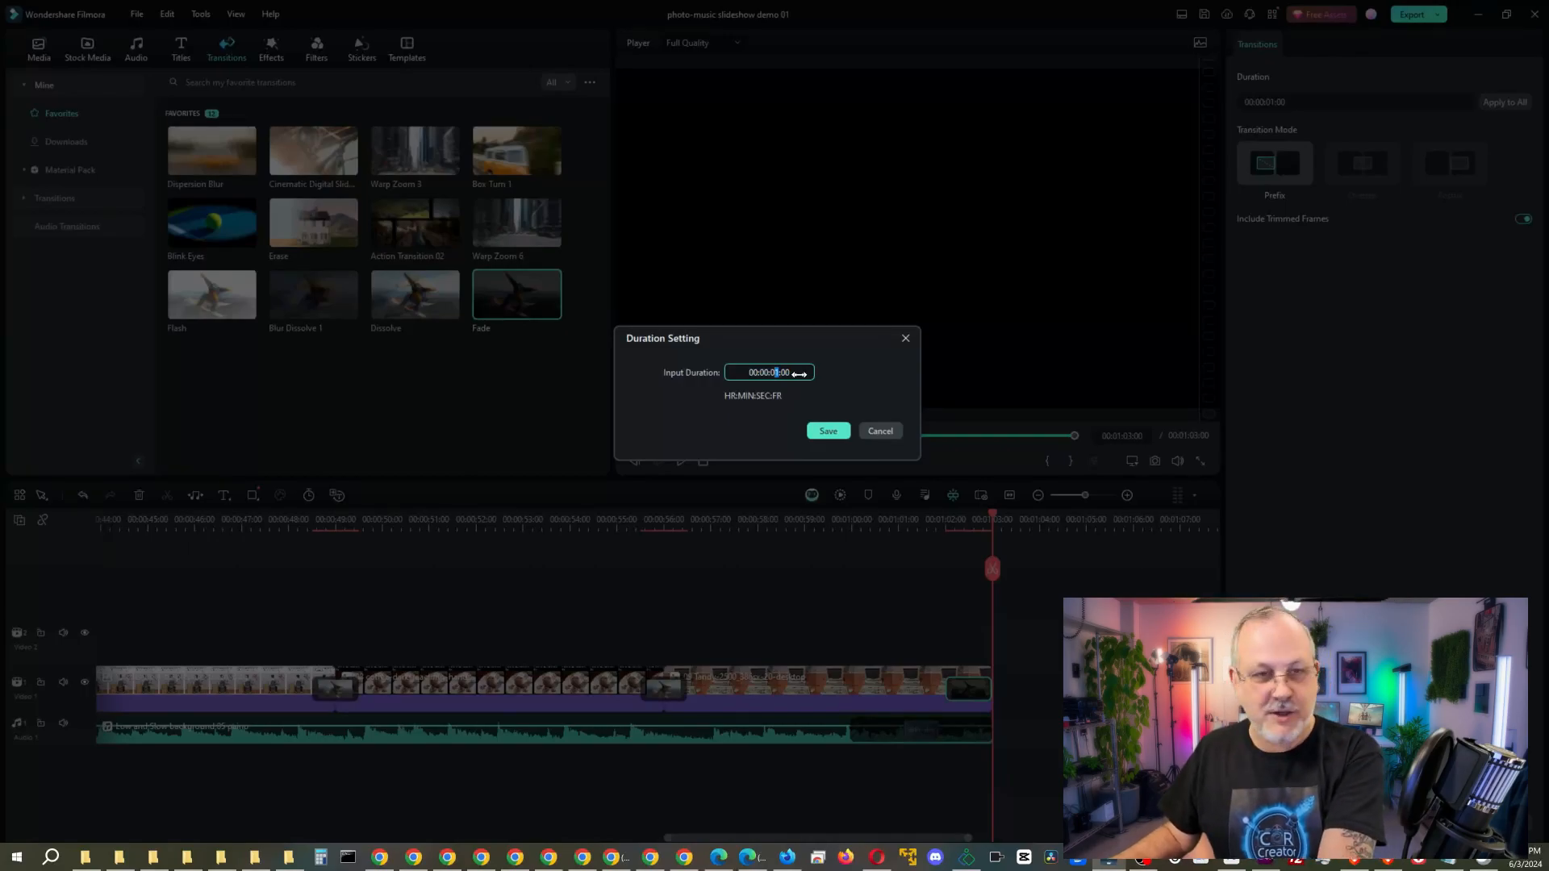
click(824, 434)
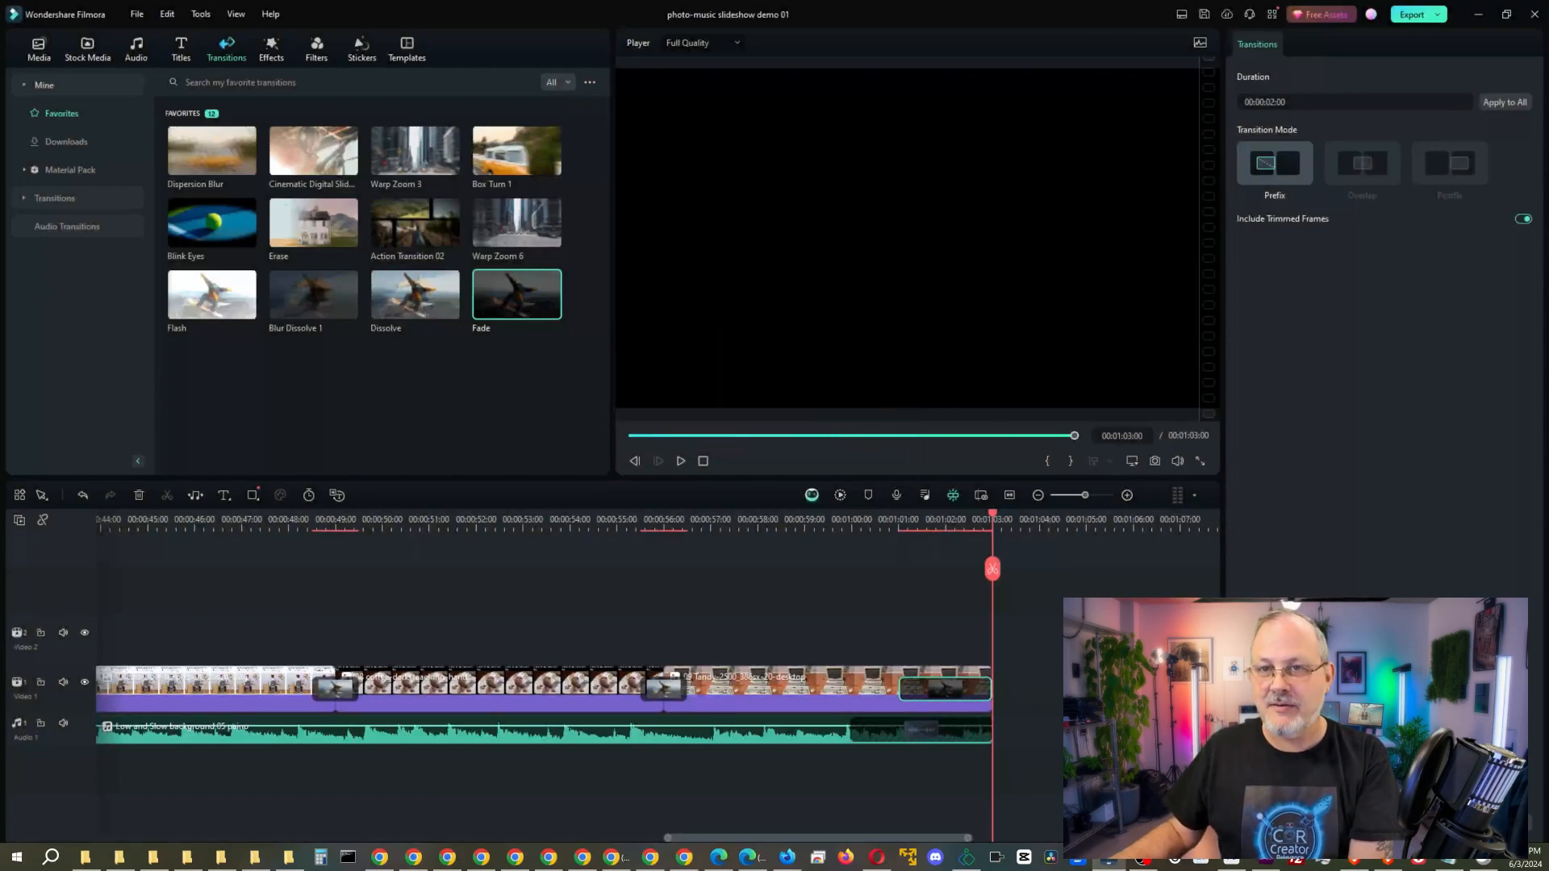
click(856, 526)
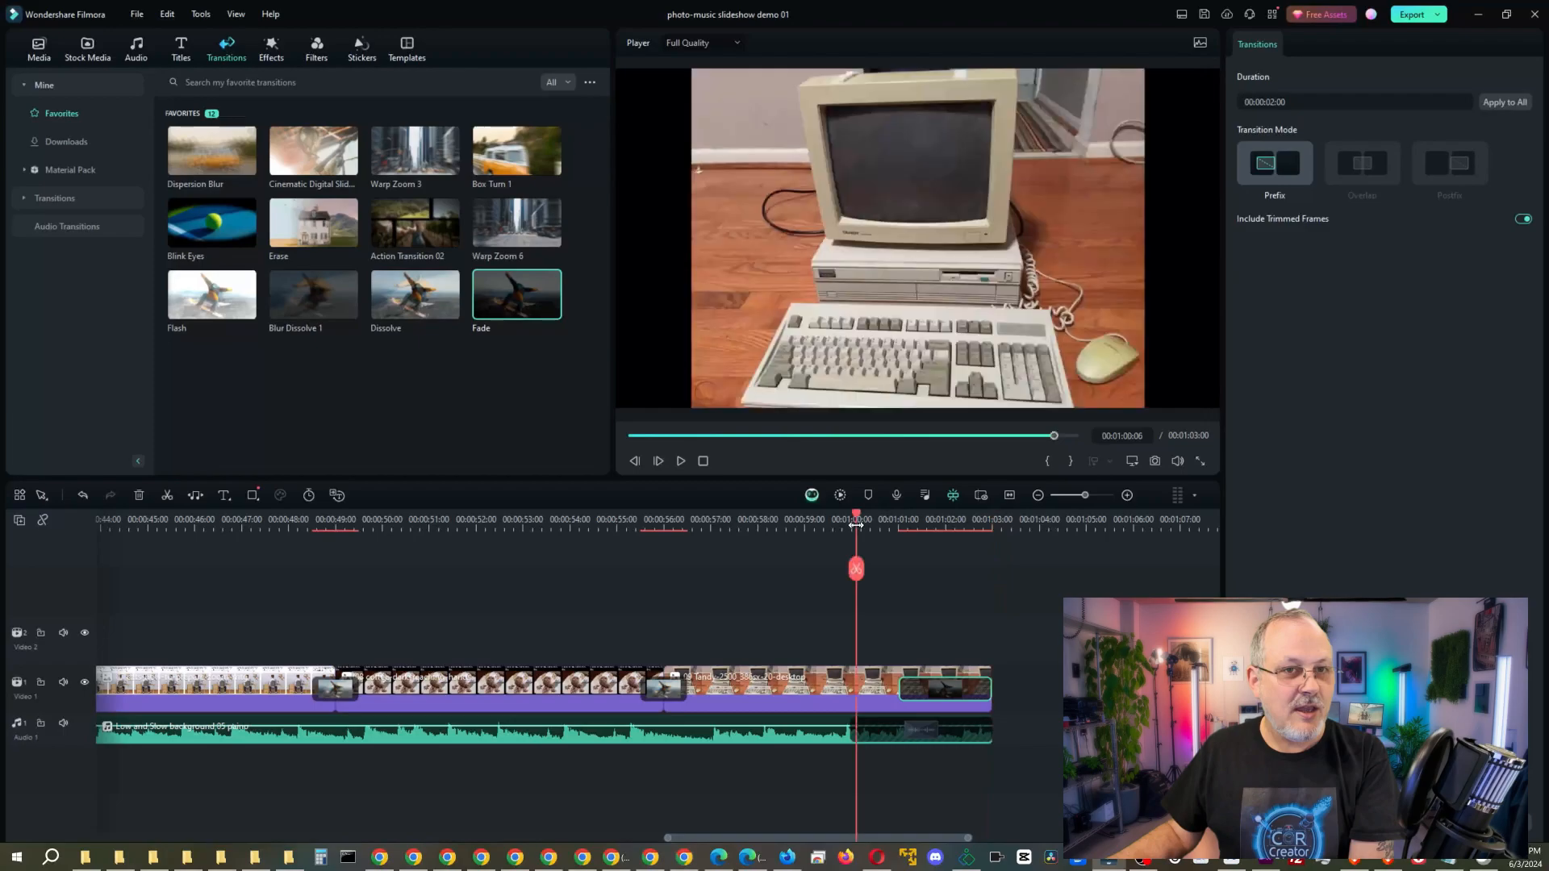
click(680, 462)
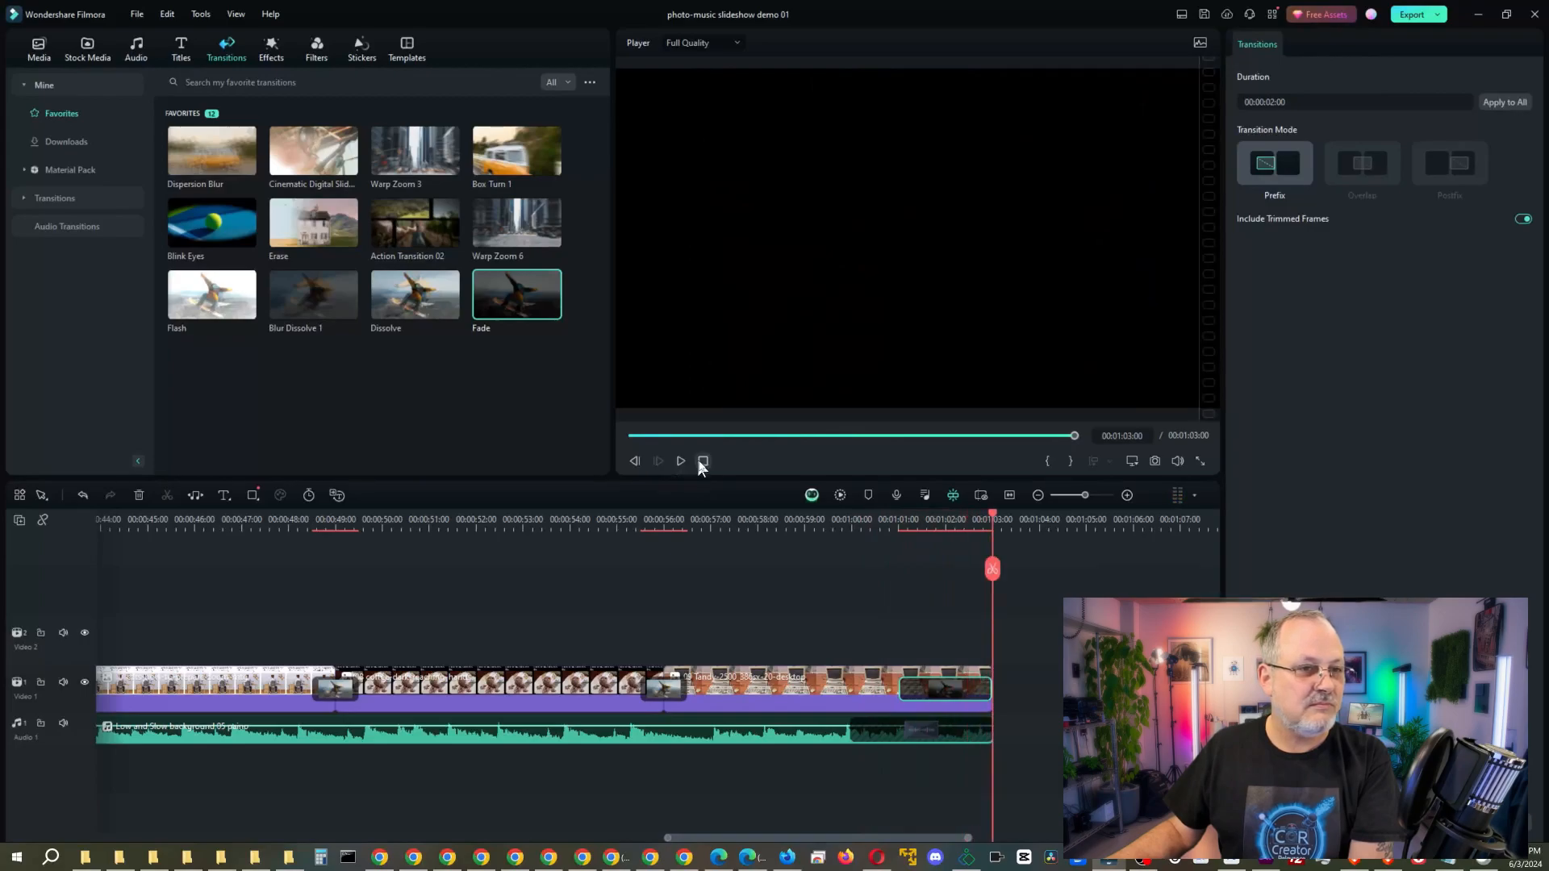
Set the closing Fade's duration to 3 seconds and play back the slideshow's ending
right_click(928, 695)
click(971, 771)
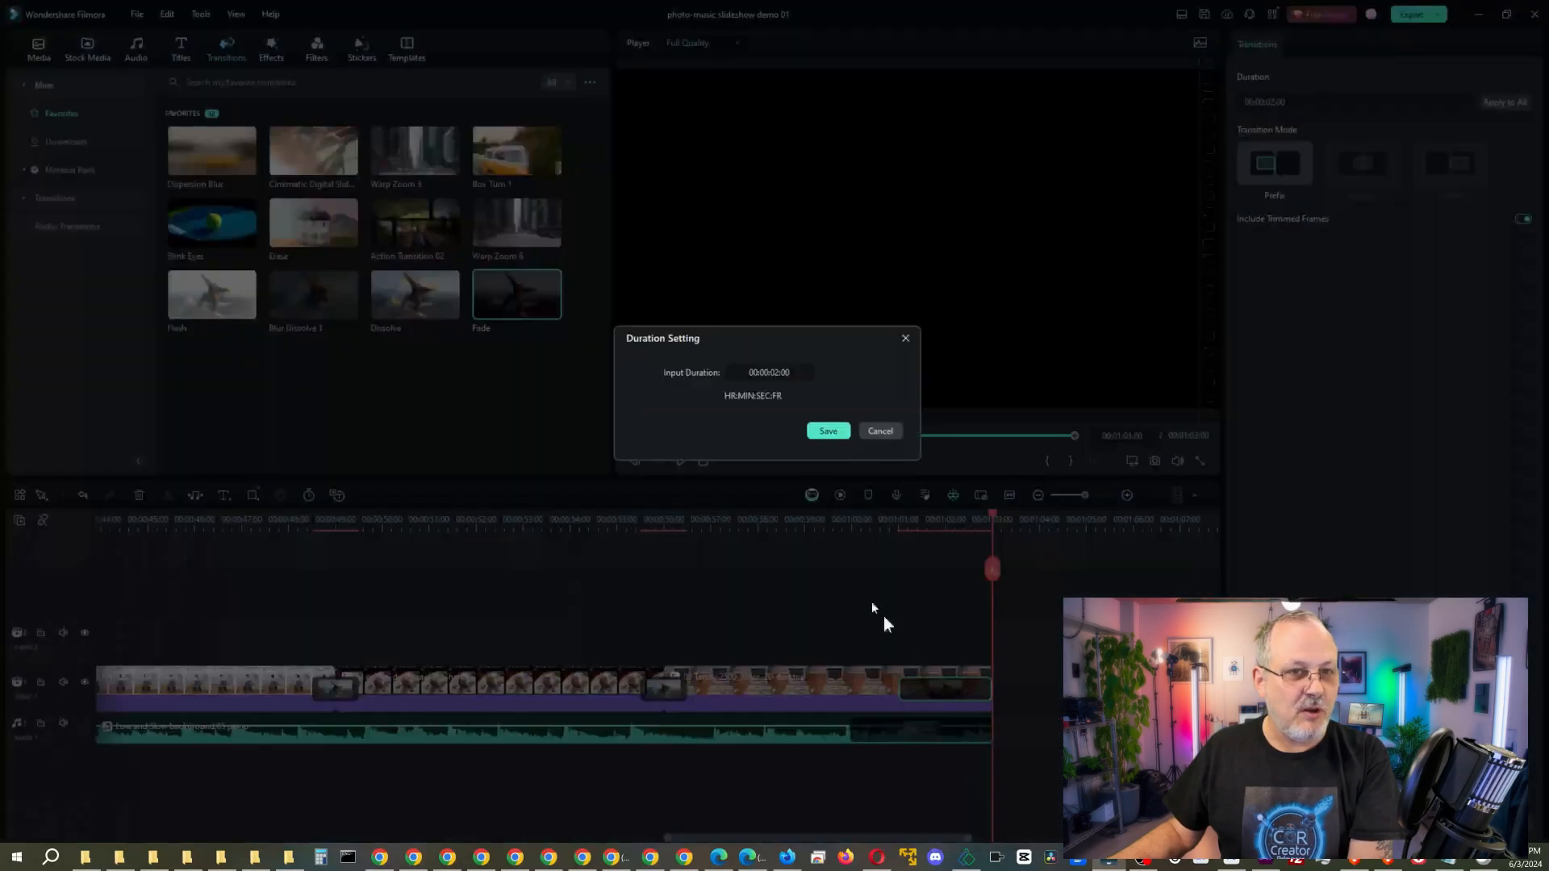
click(774, 373)
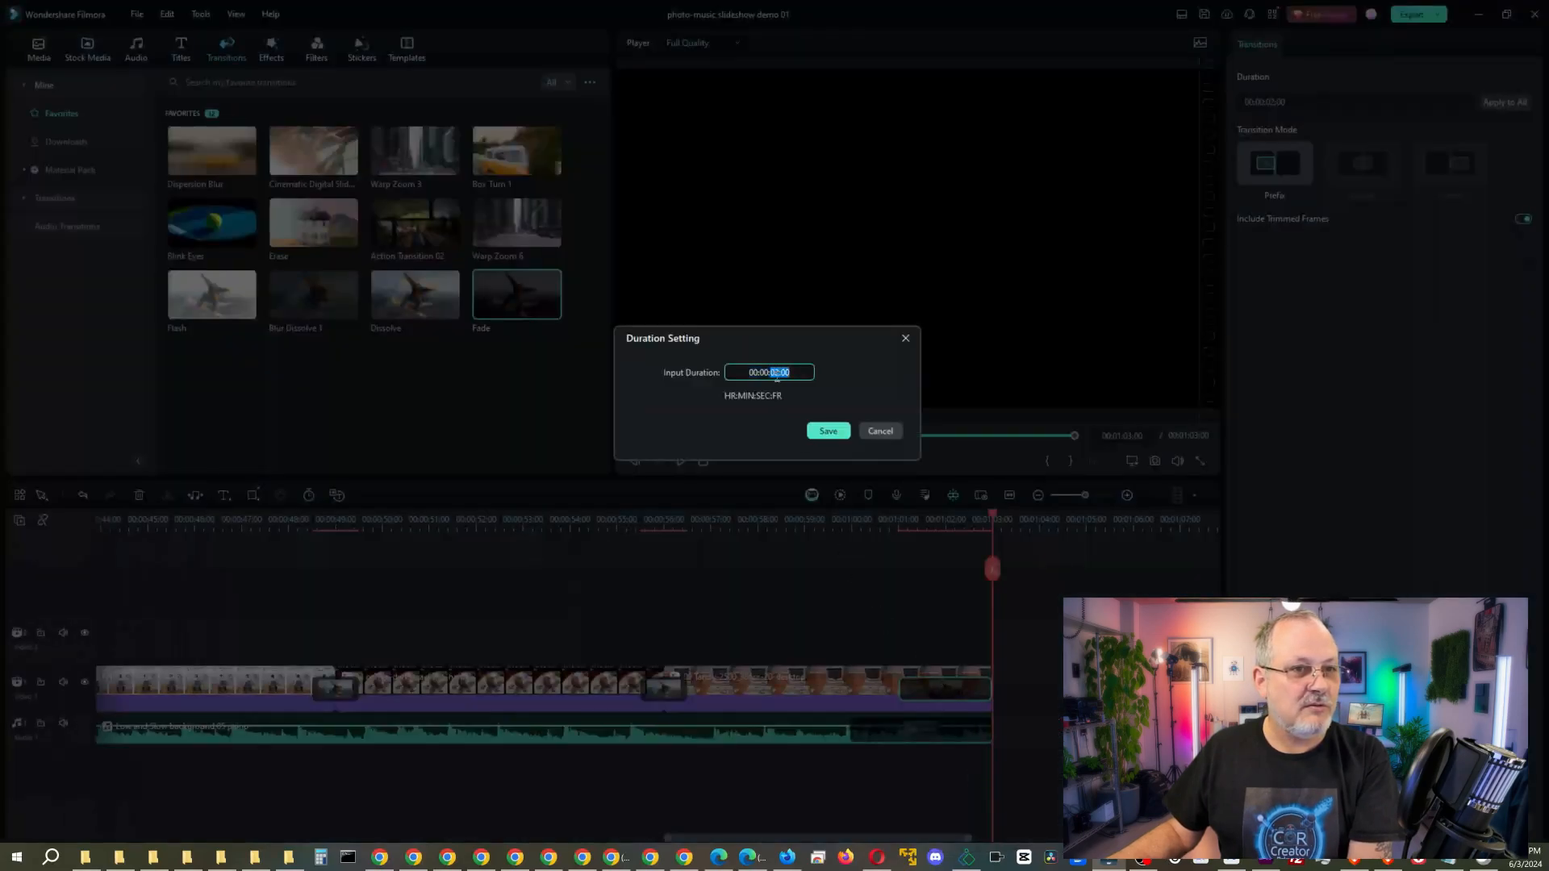
drag(799, 372, 694, 371)
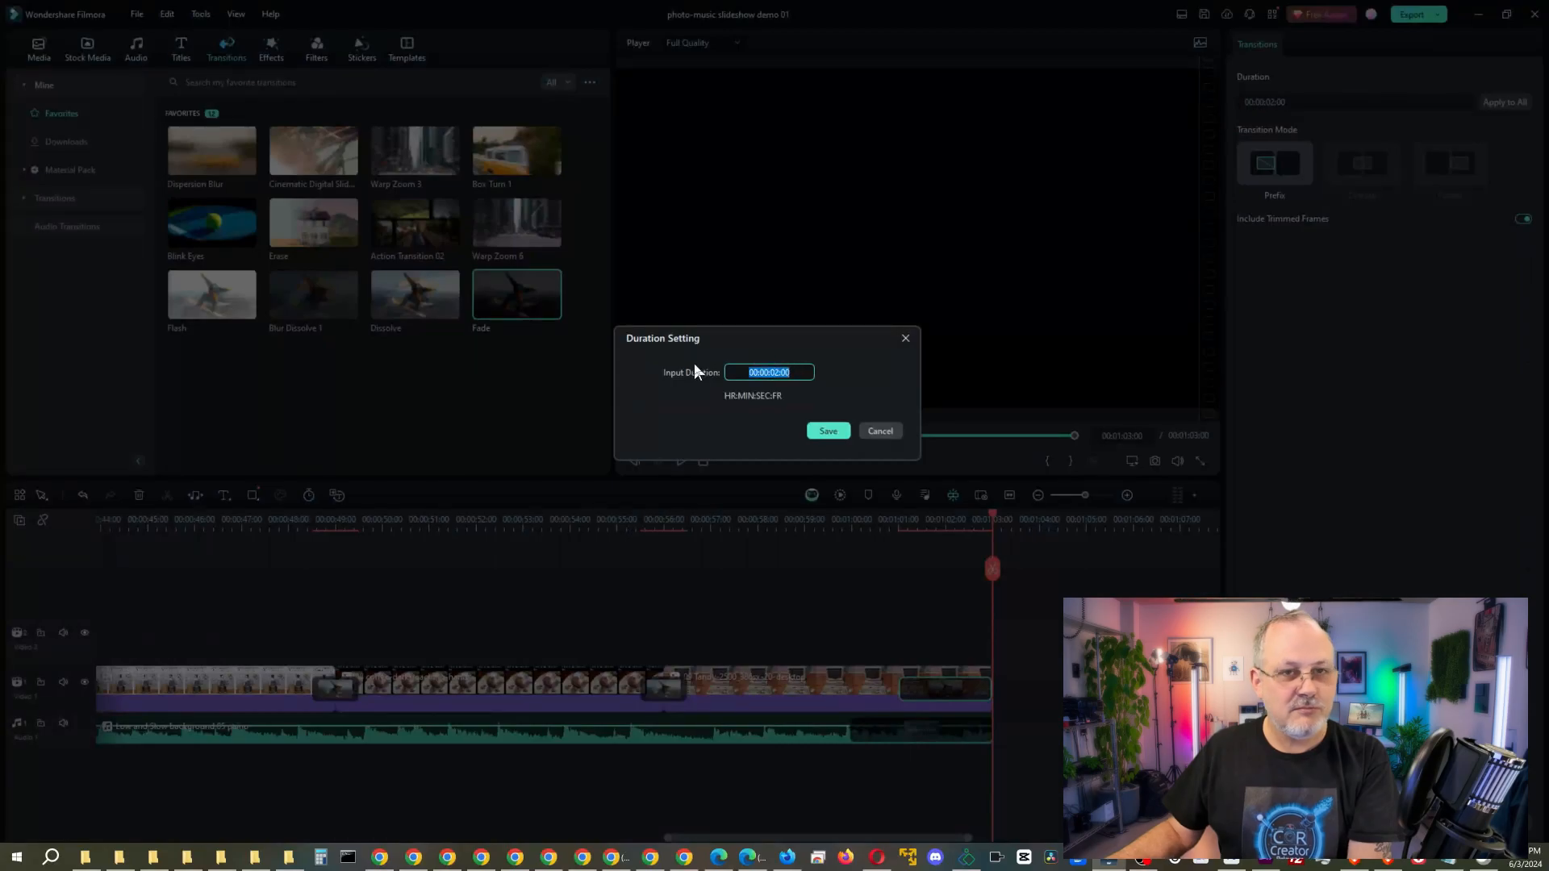
text(3:00)
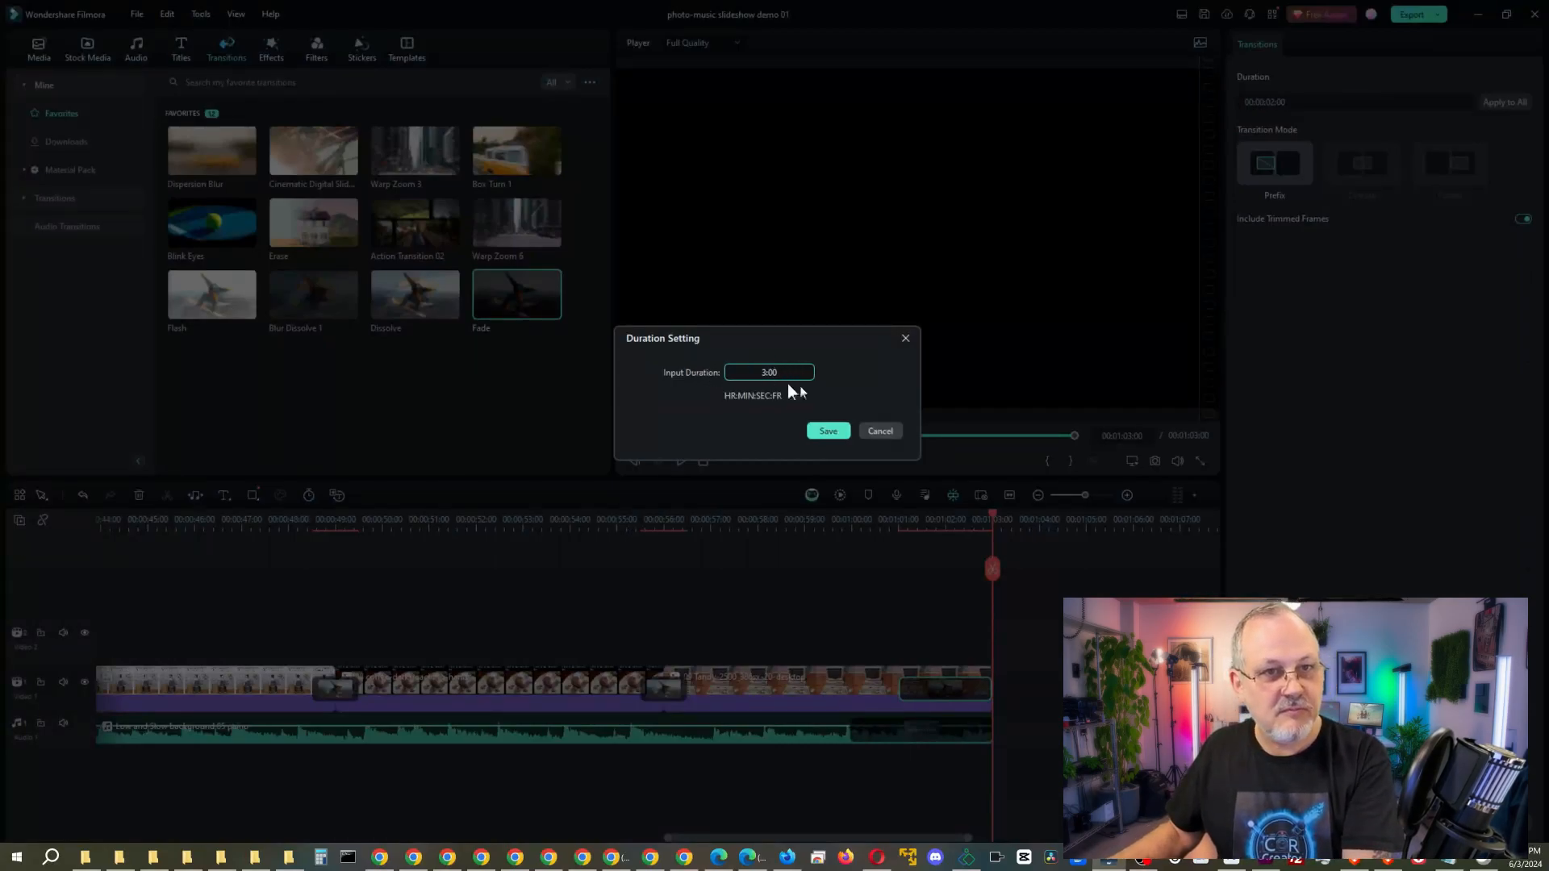
click(827, 431)
click(831, 523)
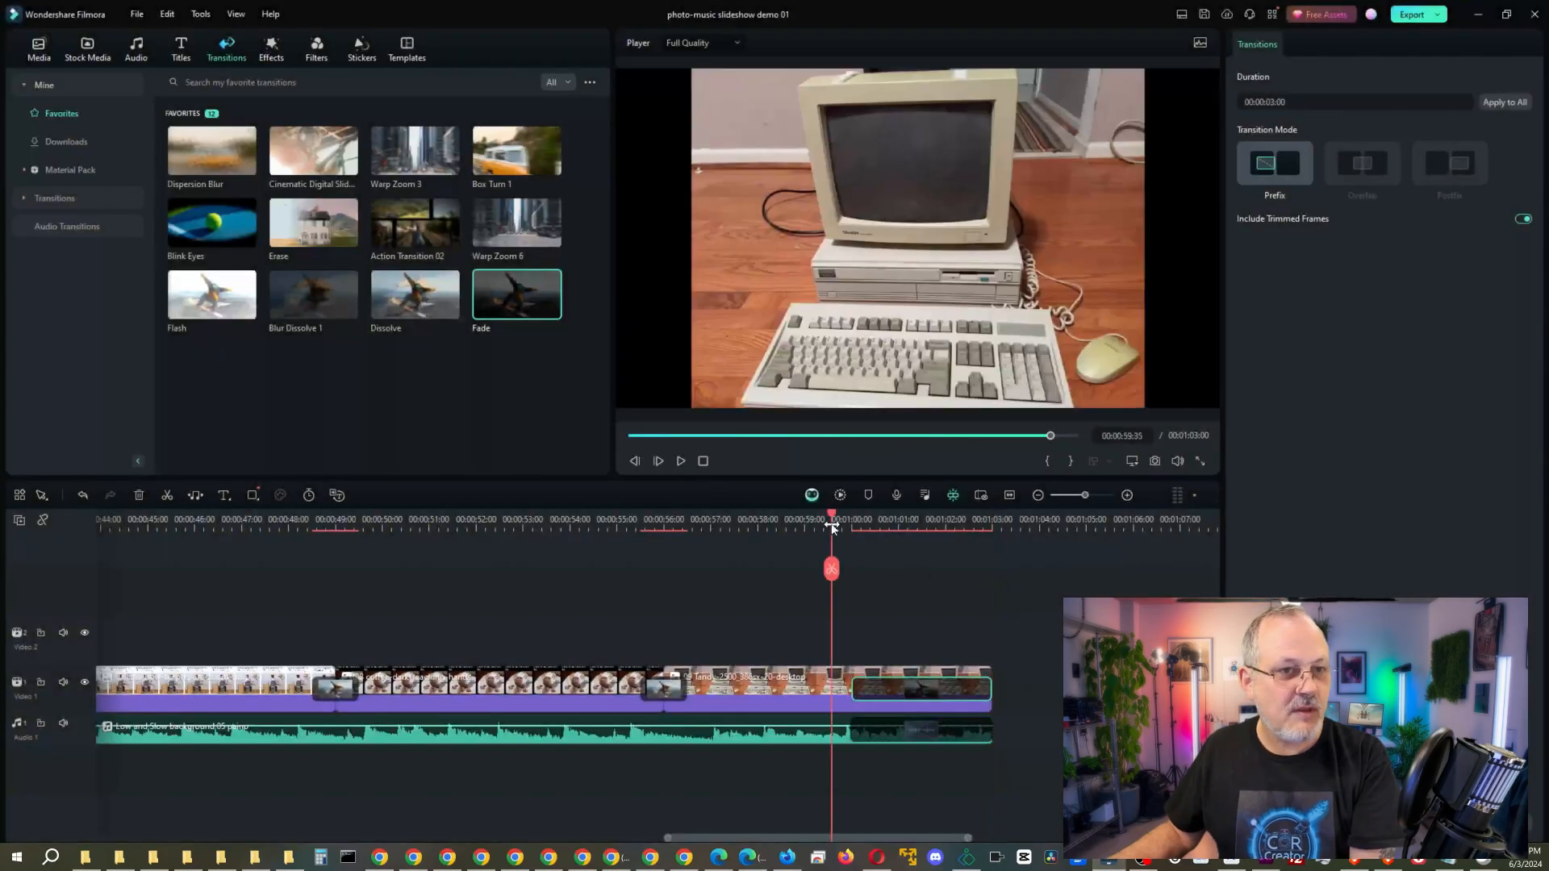
click(681, 459)
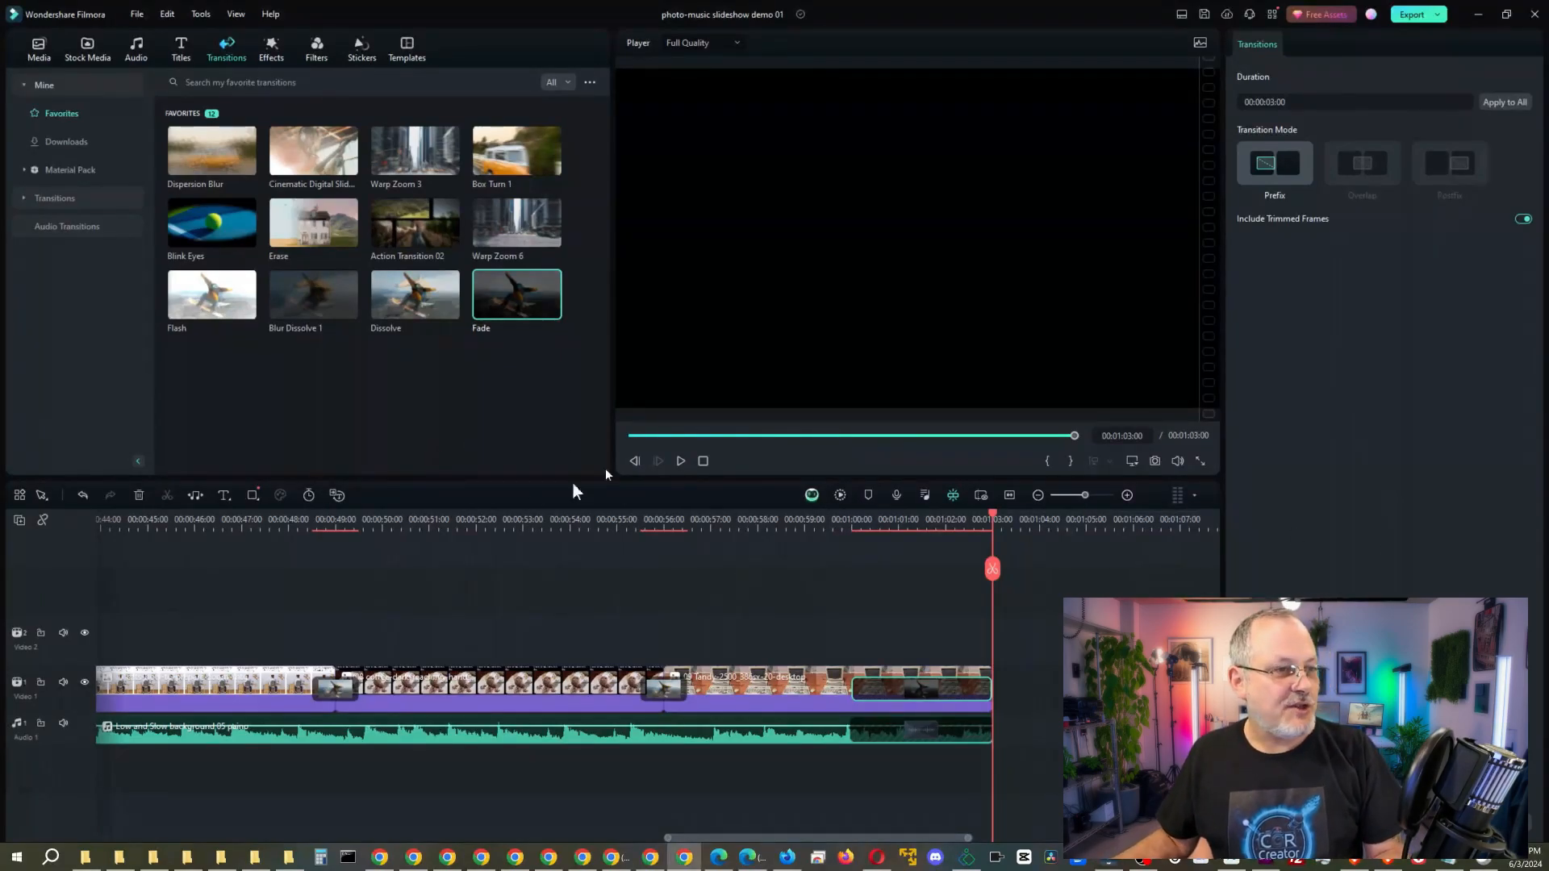
Add the Fade transition to the start of the first photo and preview the slideshow from the beginning
click(703, 462)
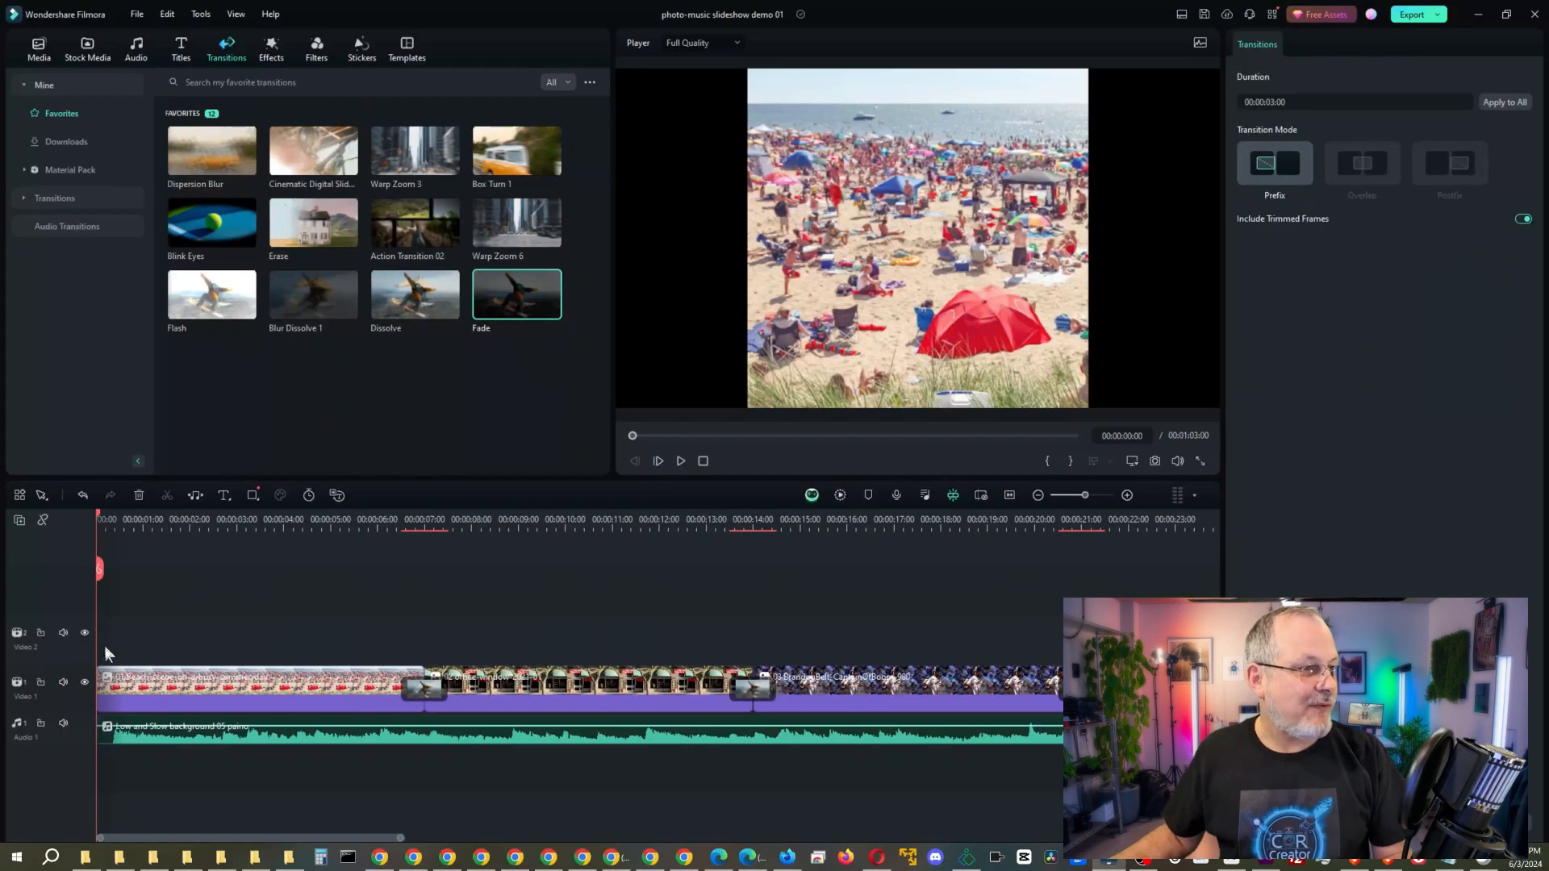
click(117, 685)
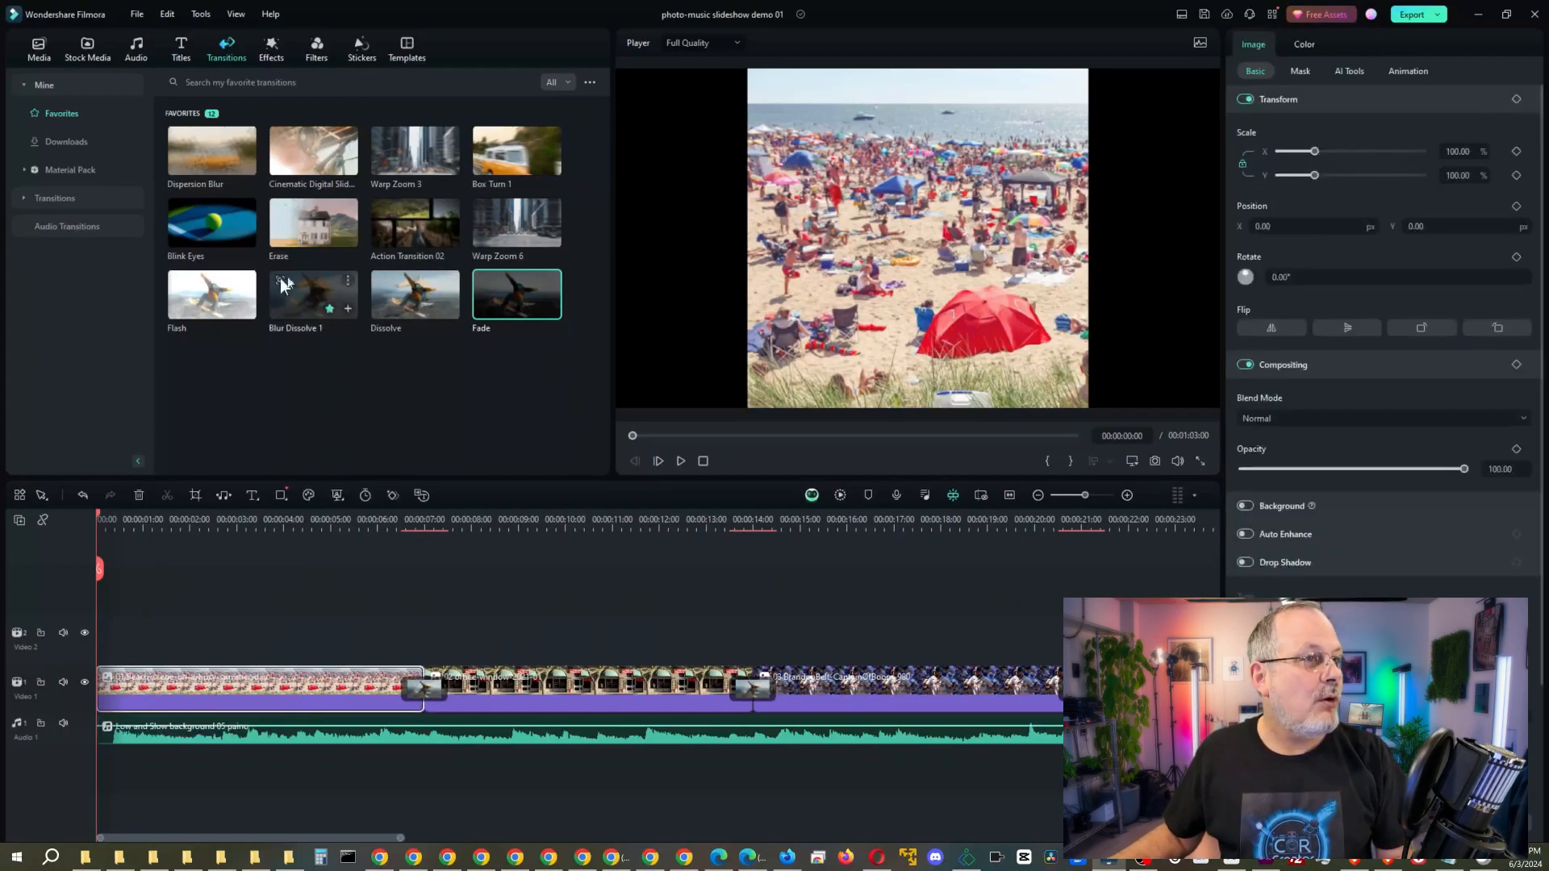
drag(502, 307, 125, 690)
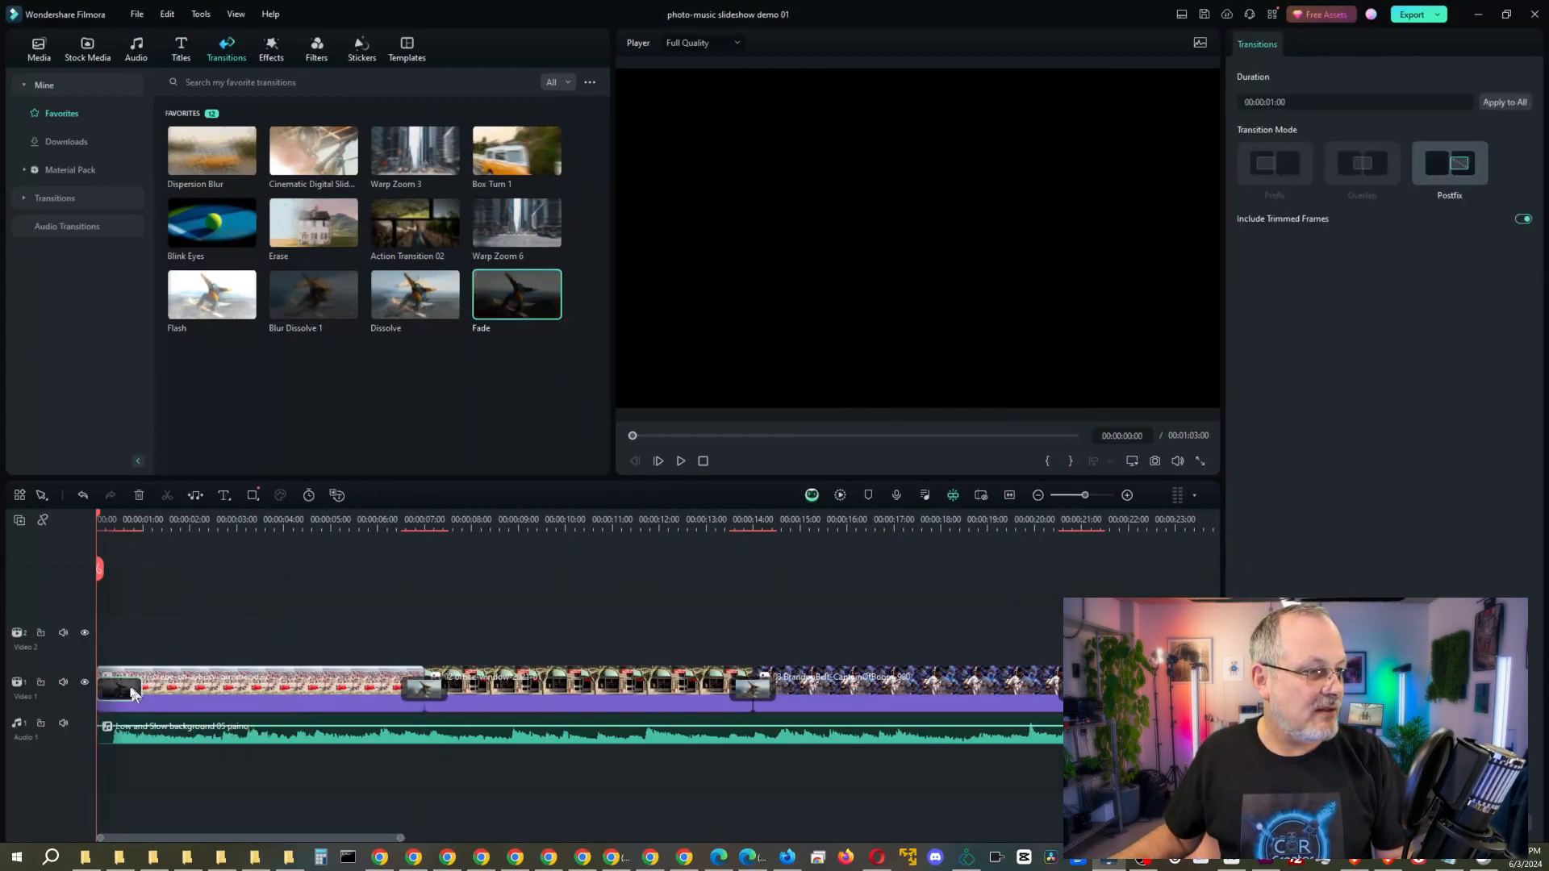
click(123, 687)
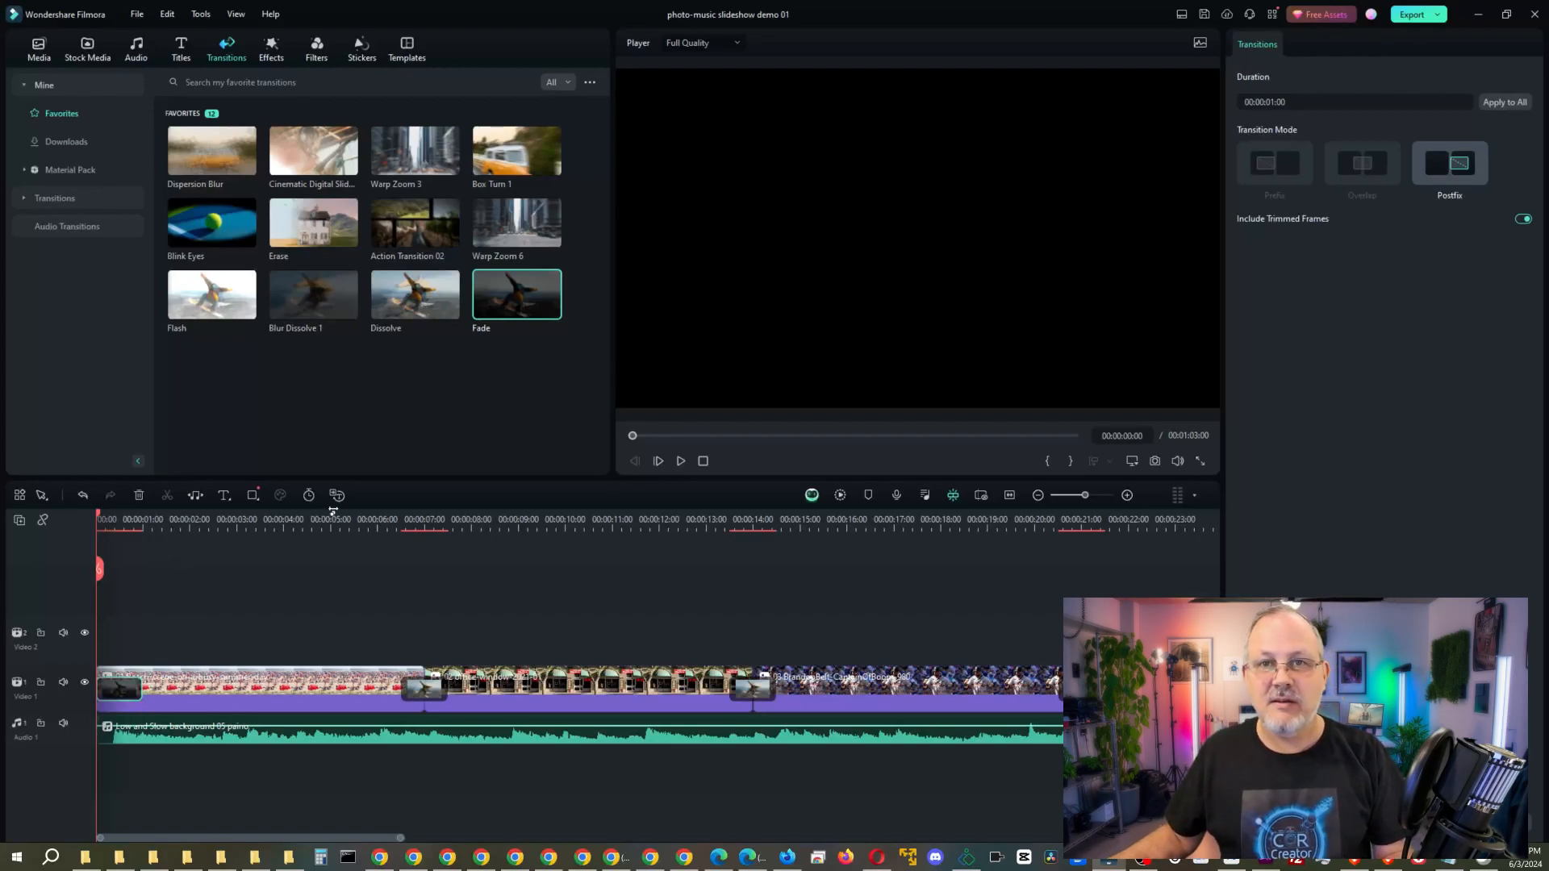
click(680, 460)
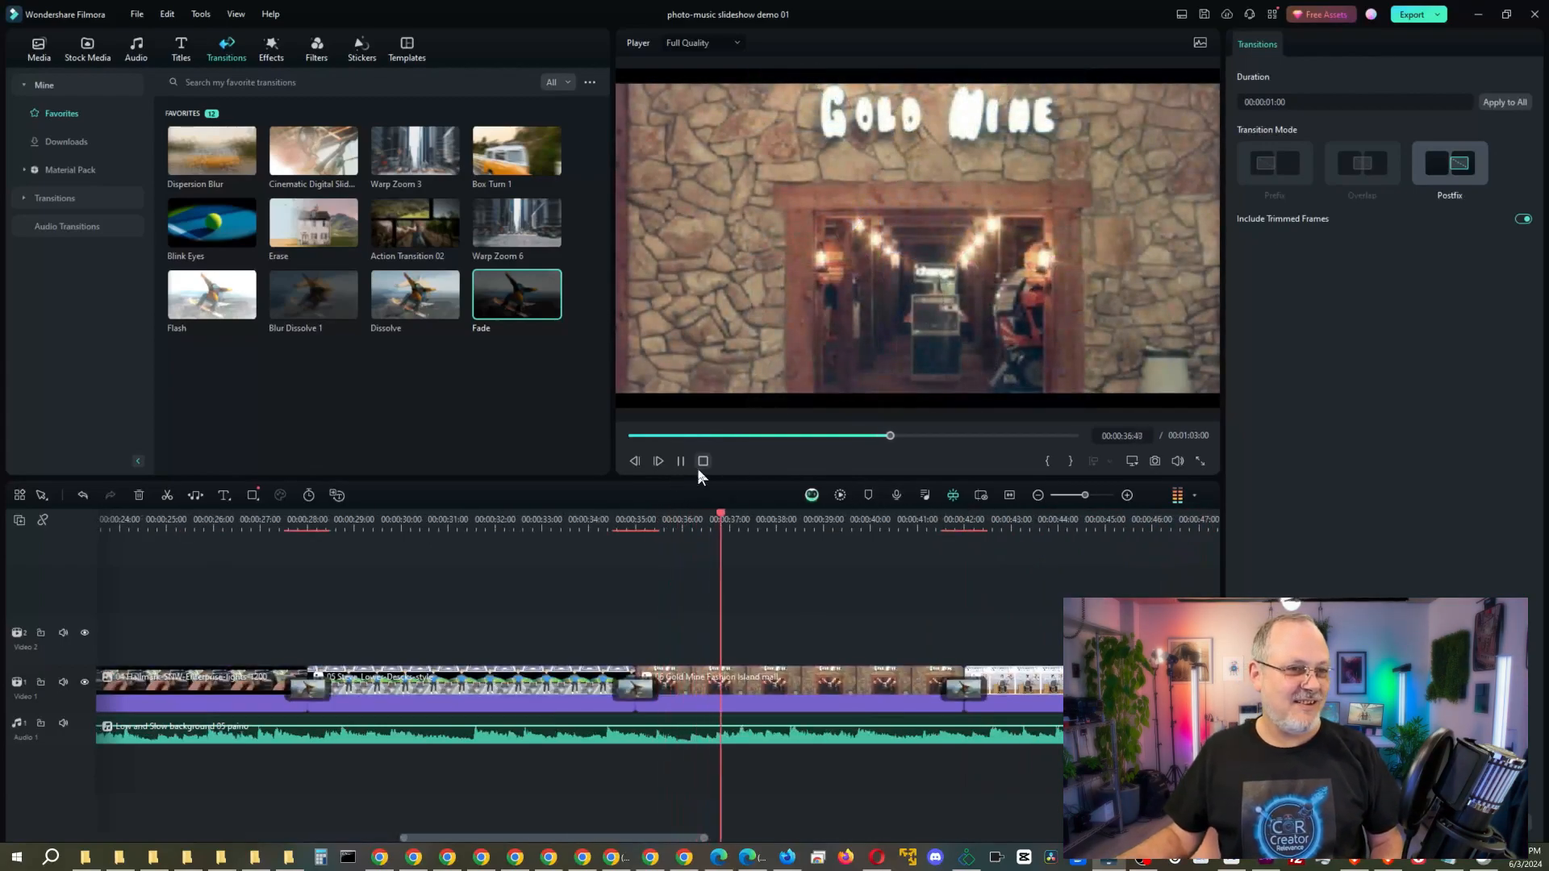
click(702, 461)
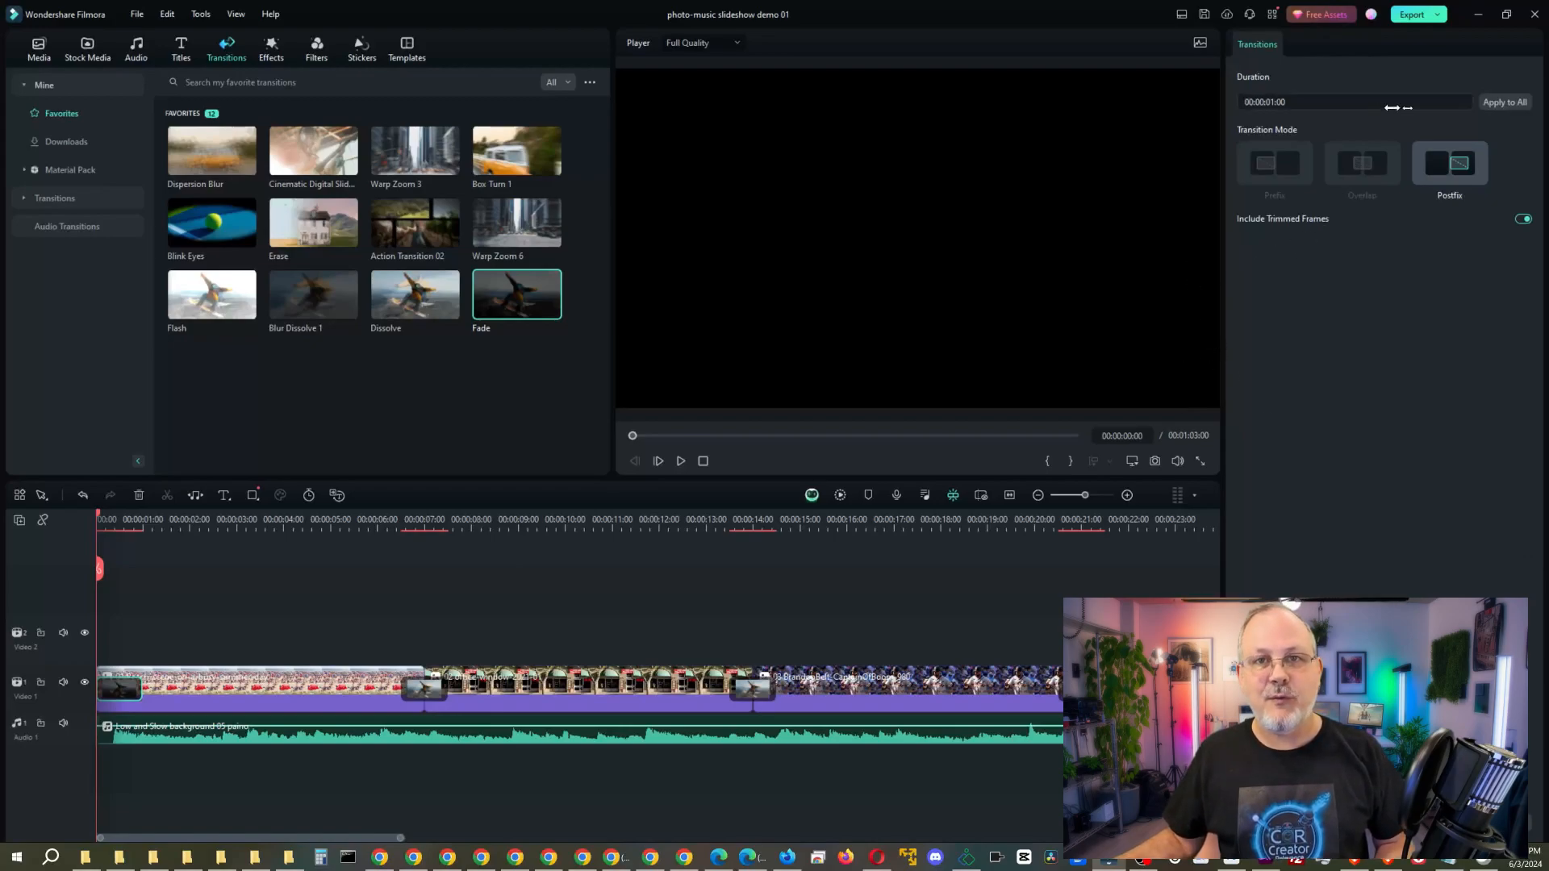
Open the export settings for a local file and choose the video folder under Creator Relevance as the save location
click(1411, 16)
click(931, 310)
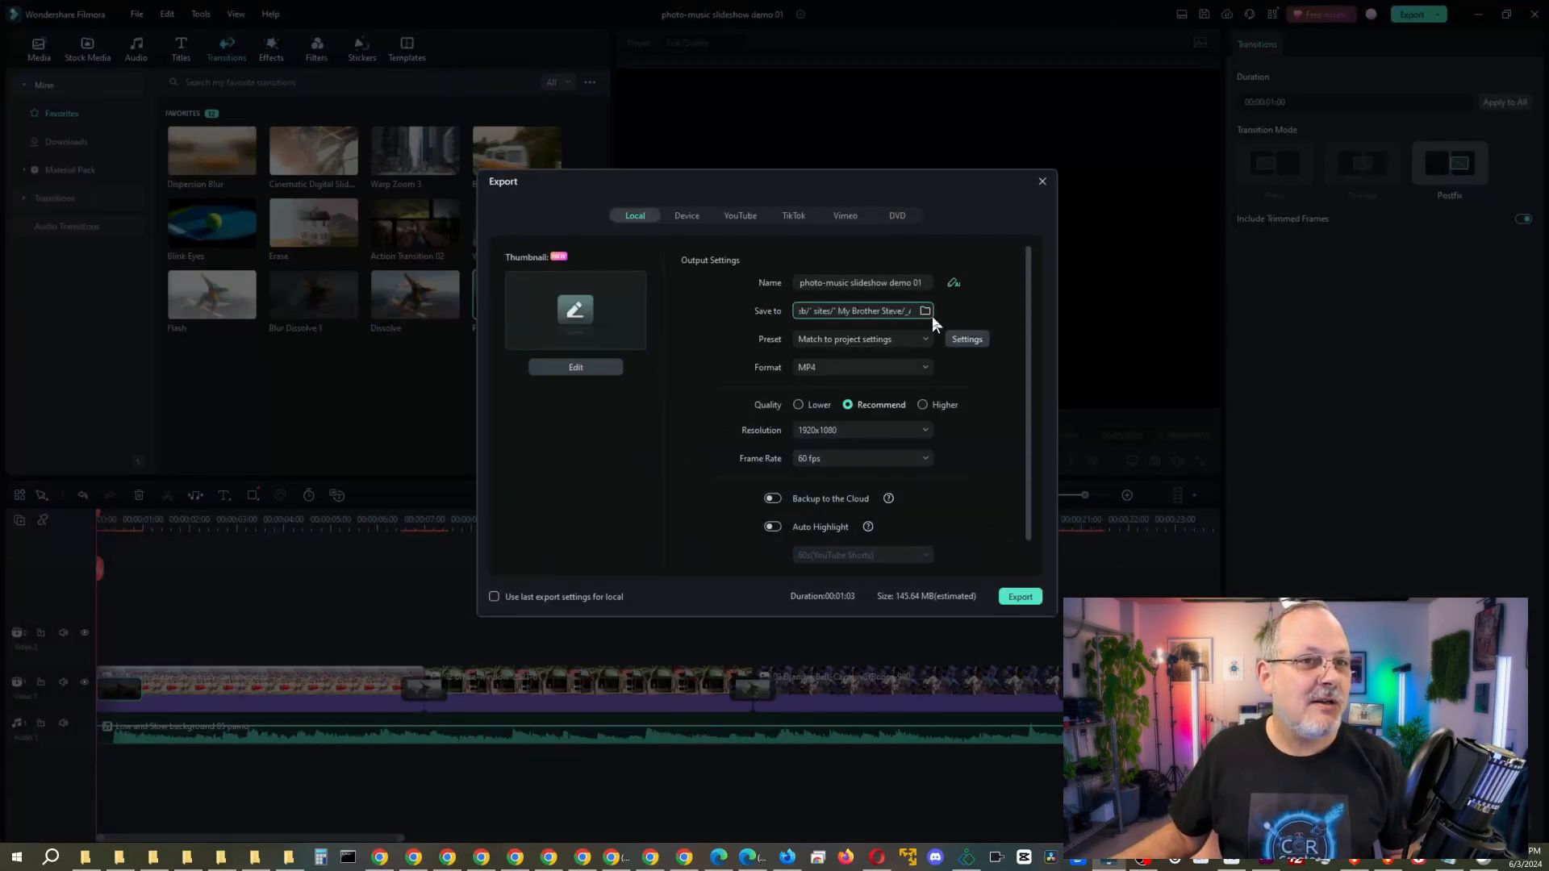
click(925, 311)
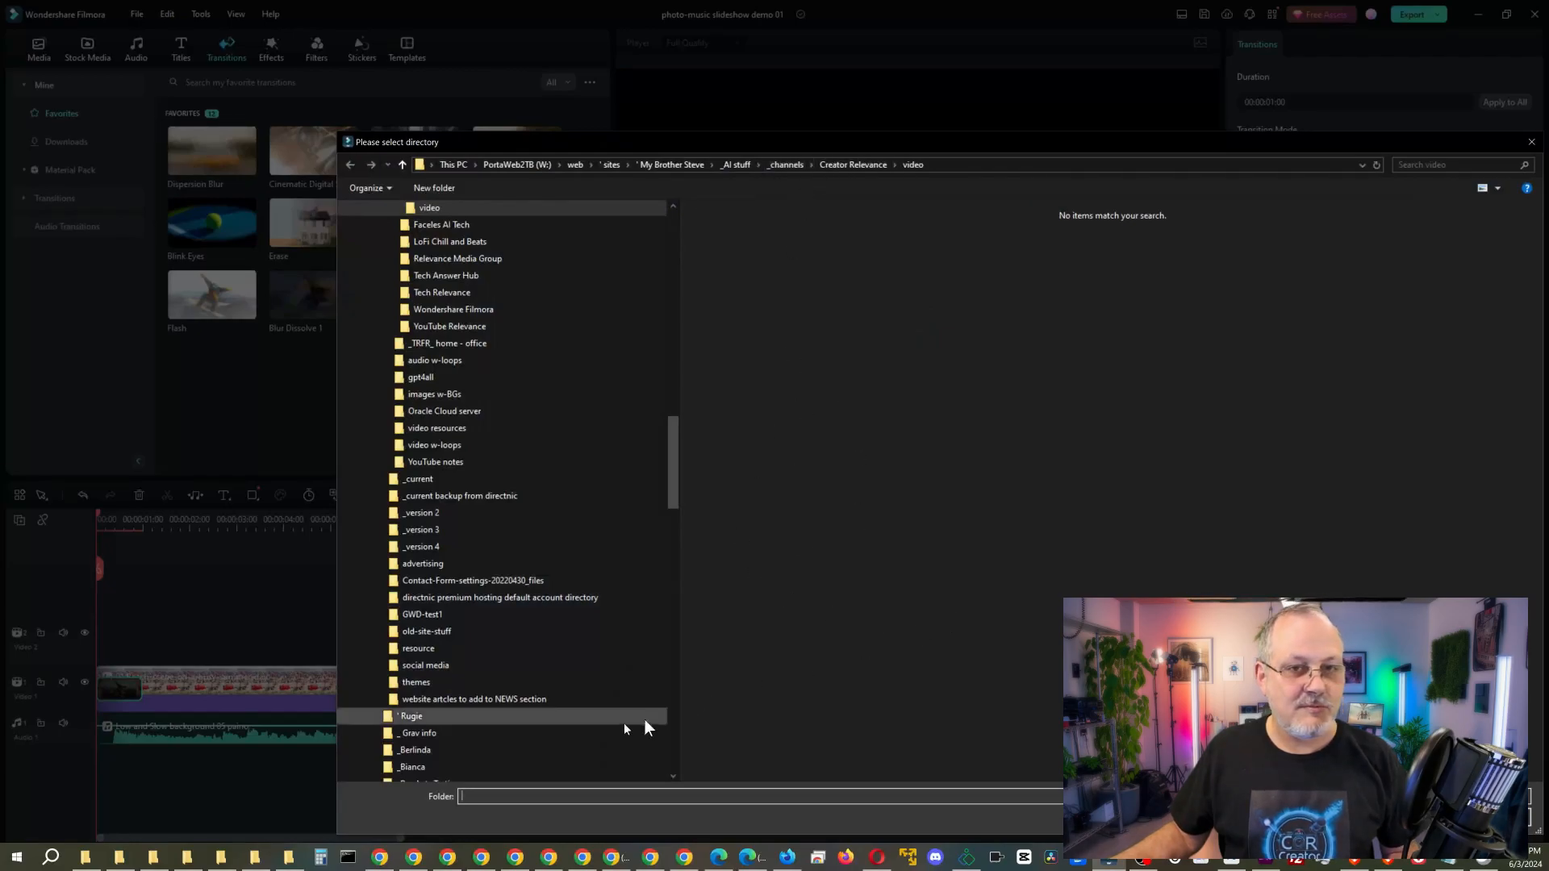
key(Return)
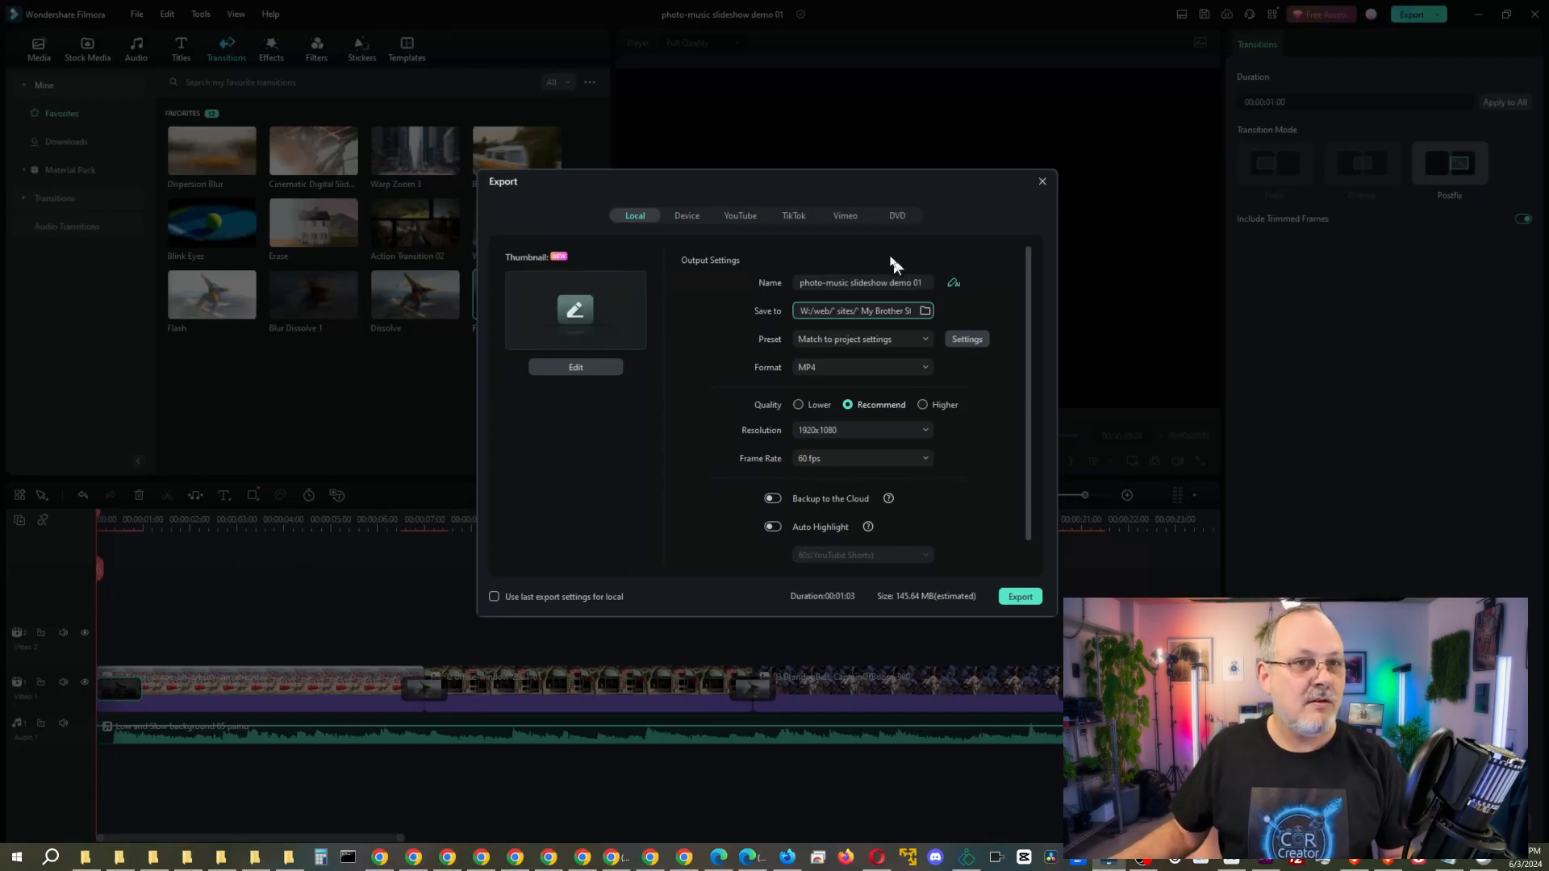
Export the slideshow as a Higher quality MP4 at 1920x1080 and 60 fps, with a hyphen appended to its file name
click(879, 282)
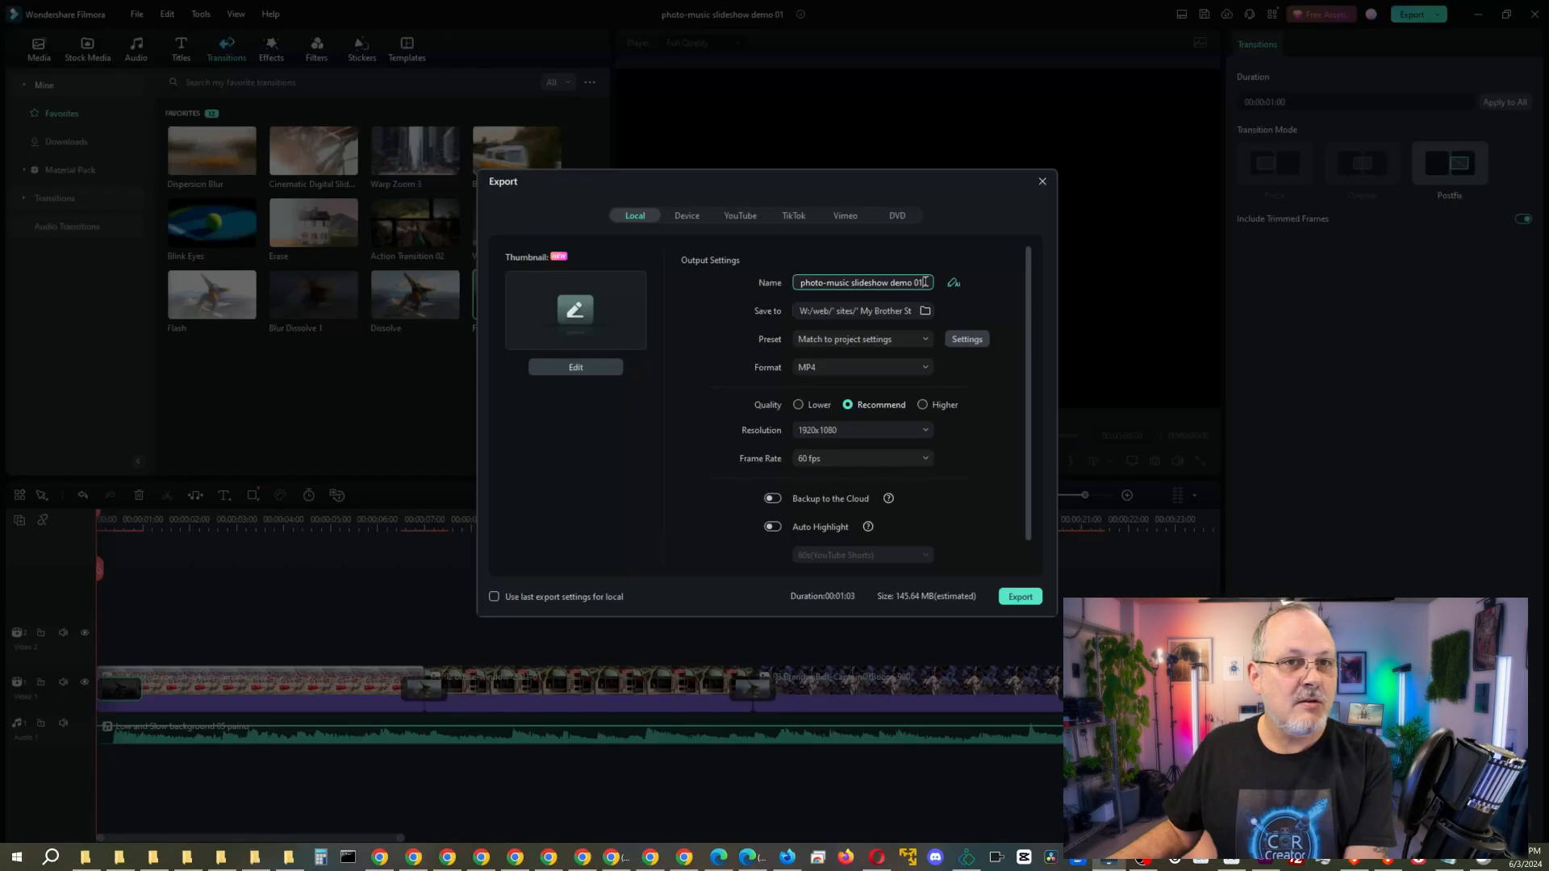
text(-)
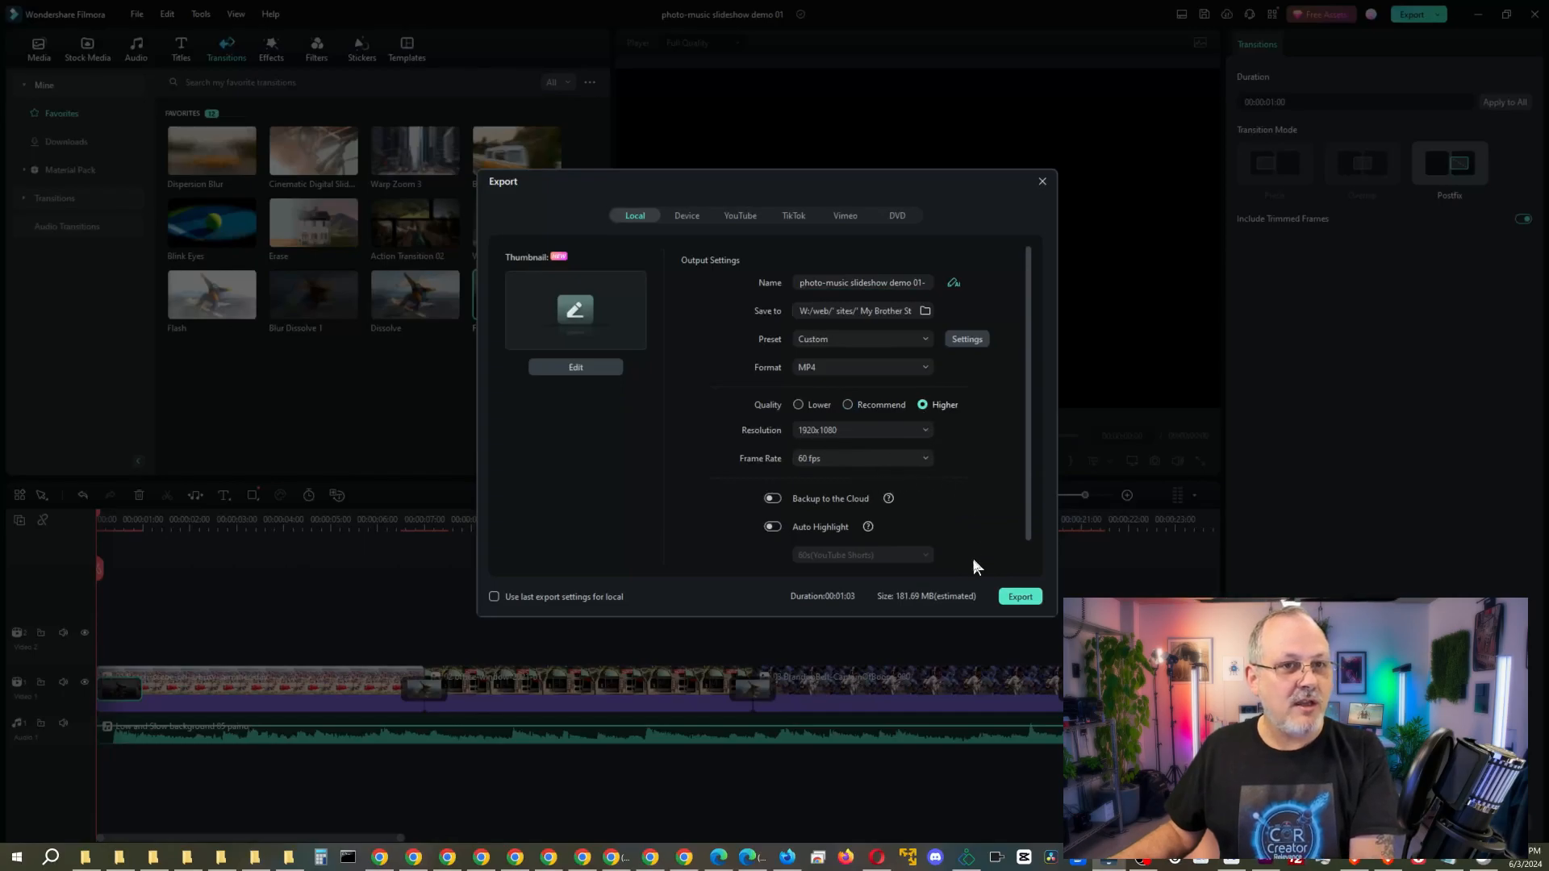
click(1009, 595)
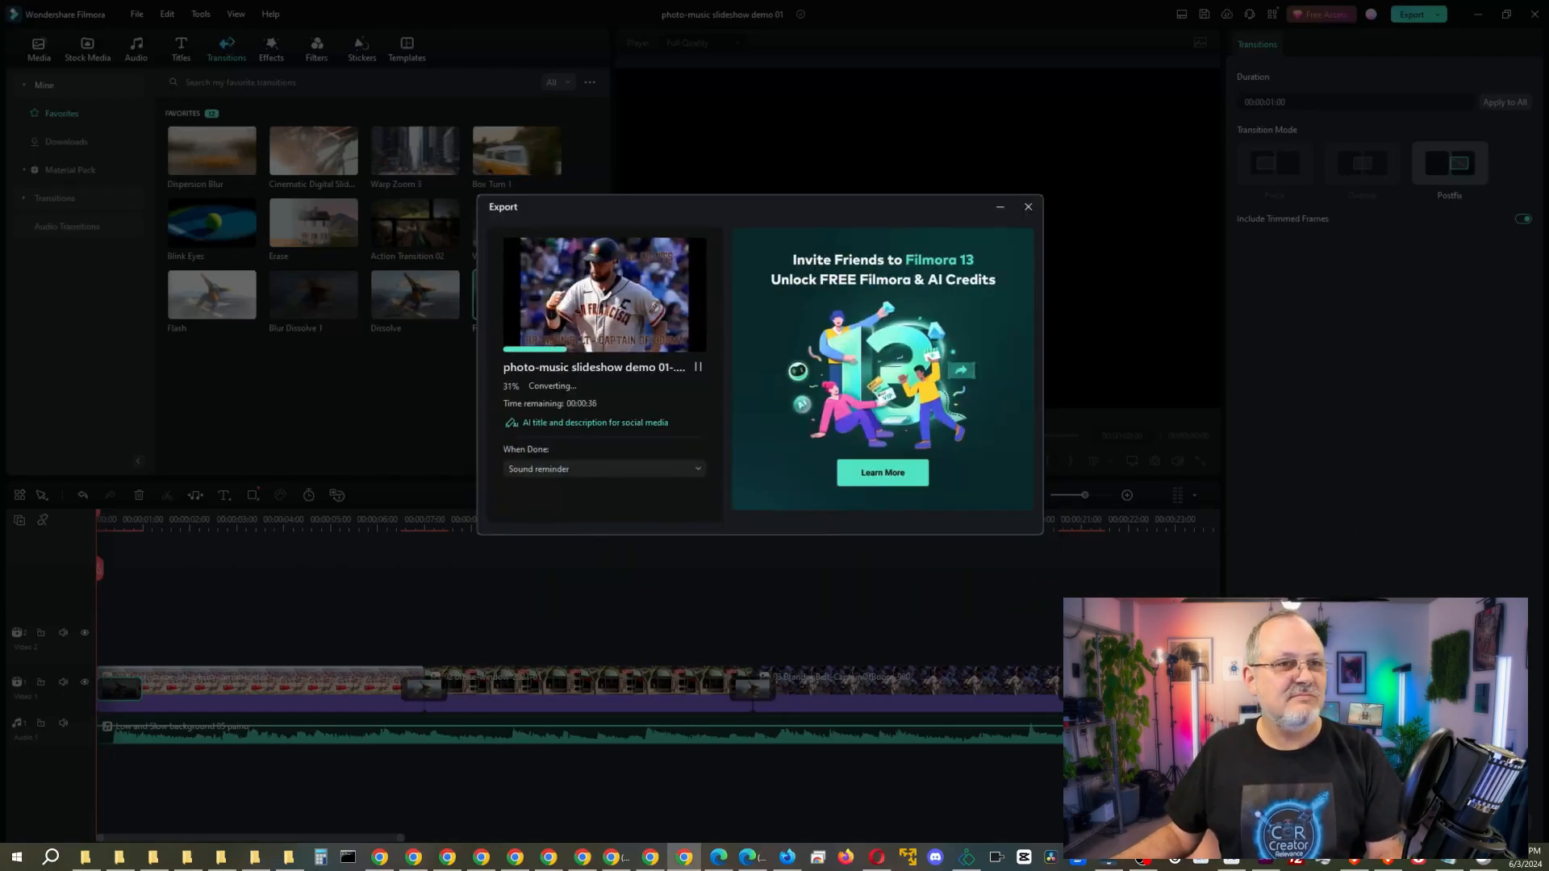
click(1029, 207)
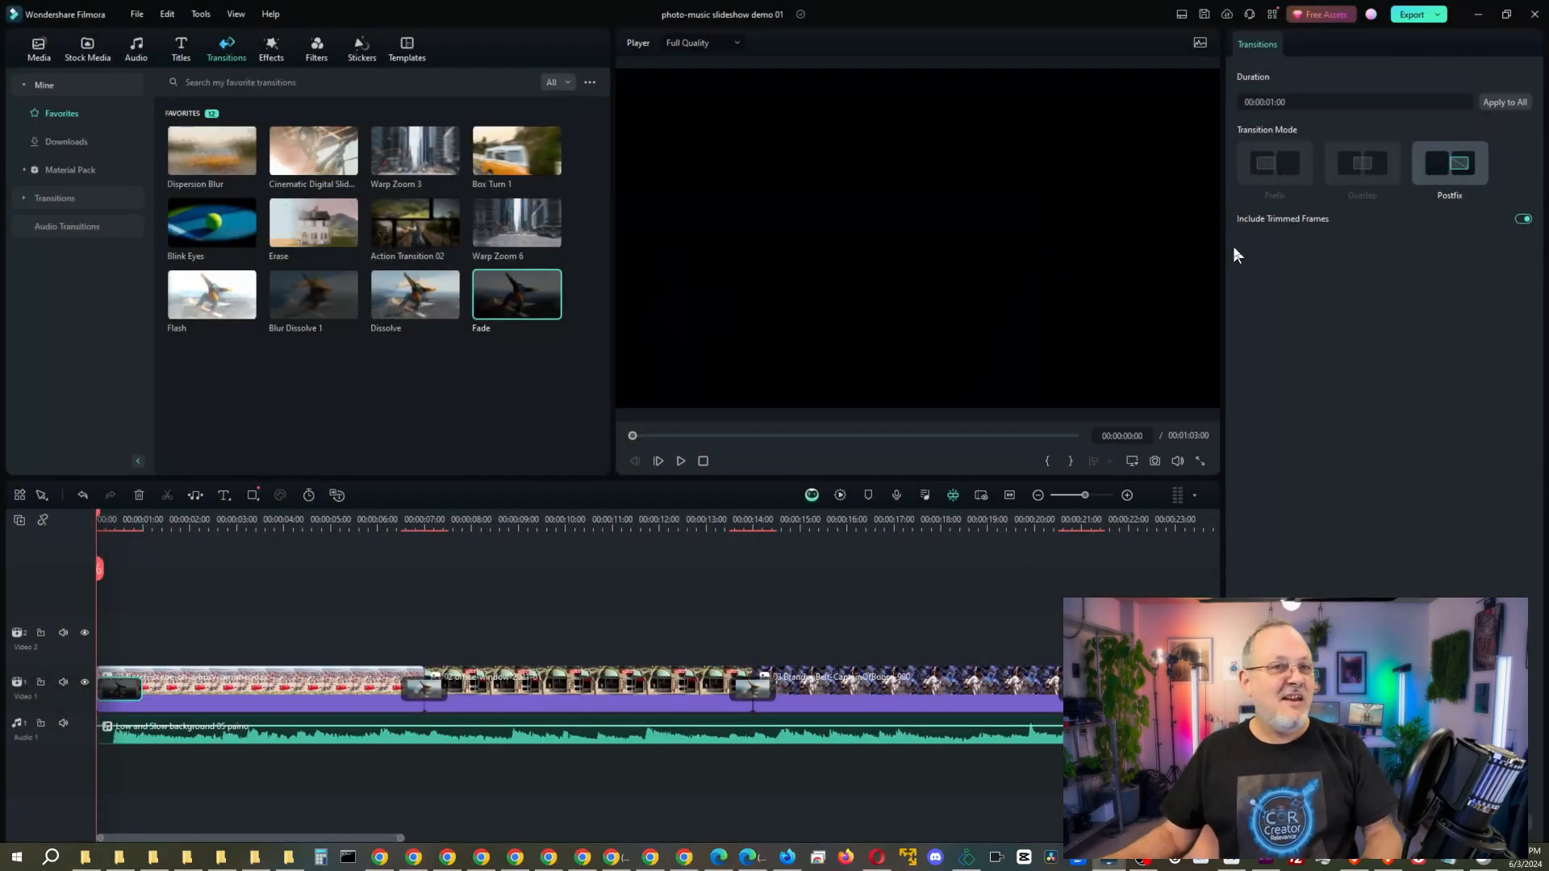